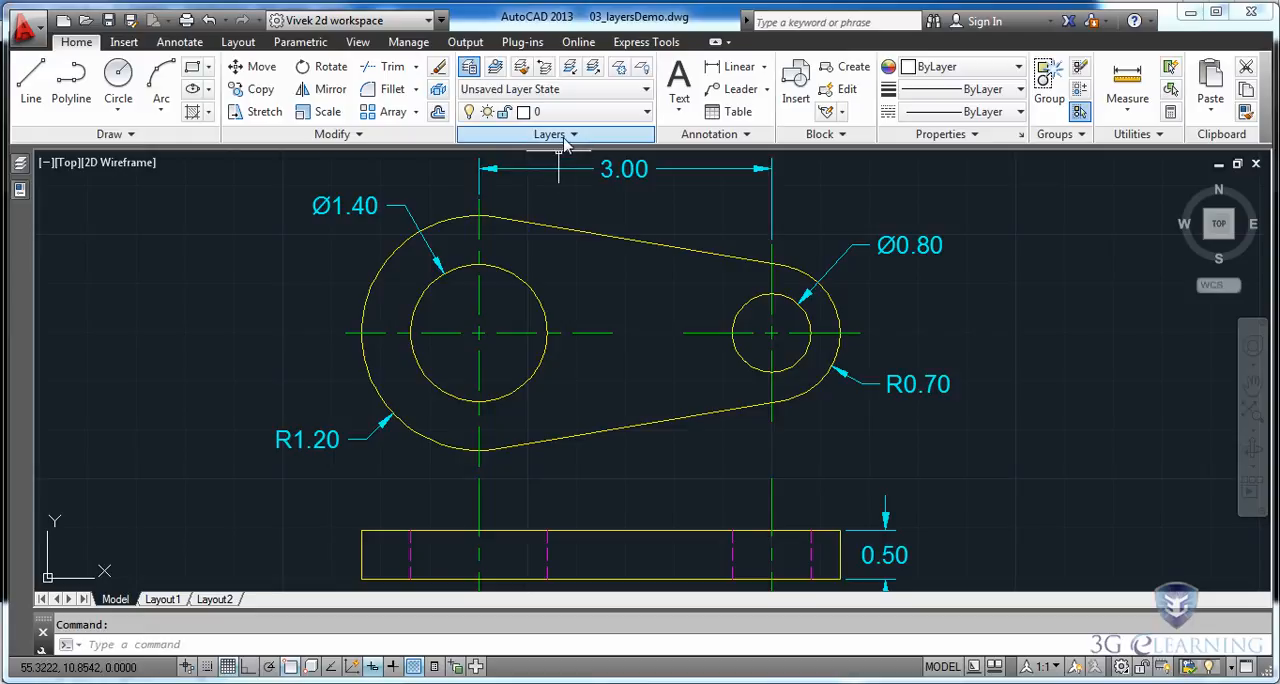
# Review the list of layers in the 03_layersDemo drawing.
pyautogui.click(647, 112)
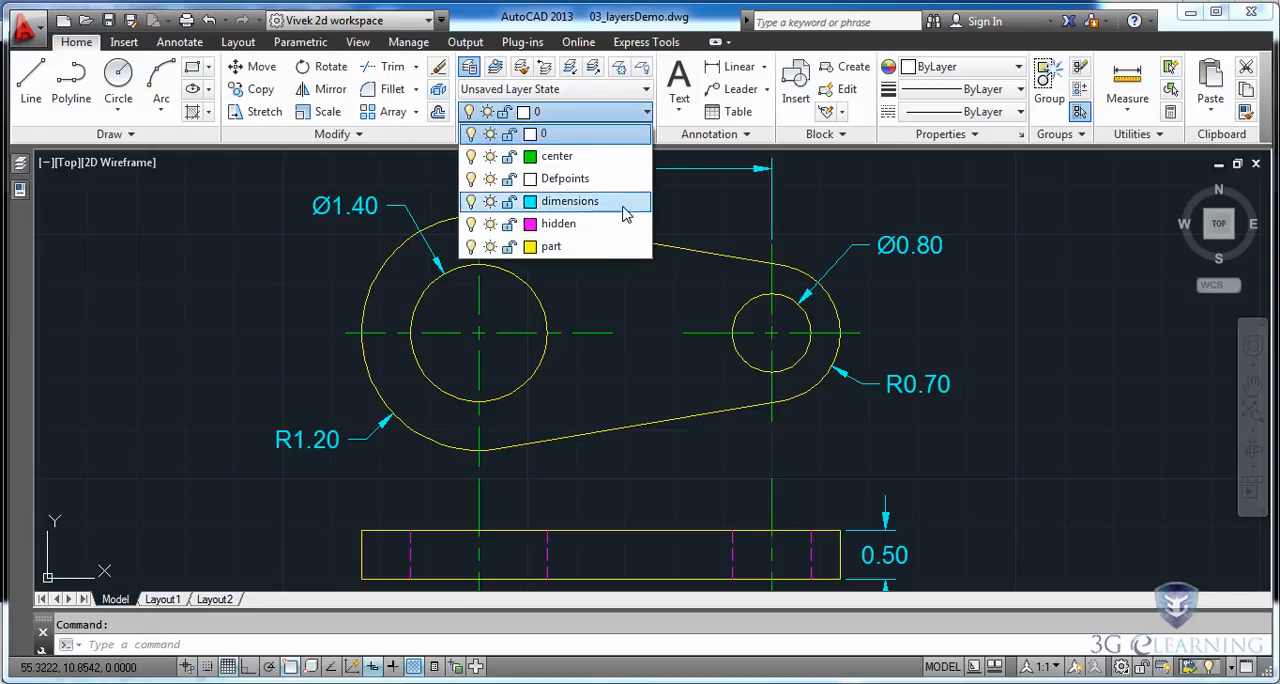
pyautogui.click(243, 269)
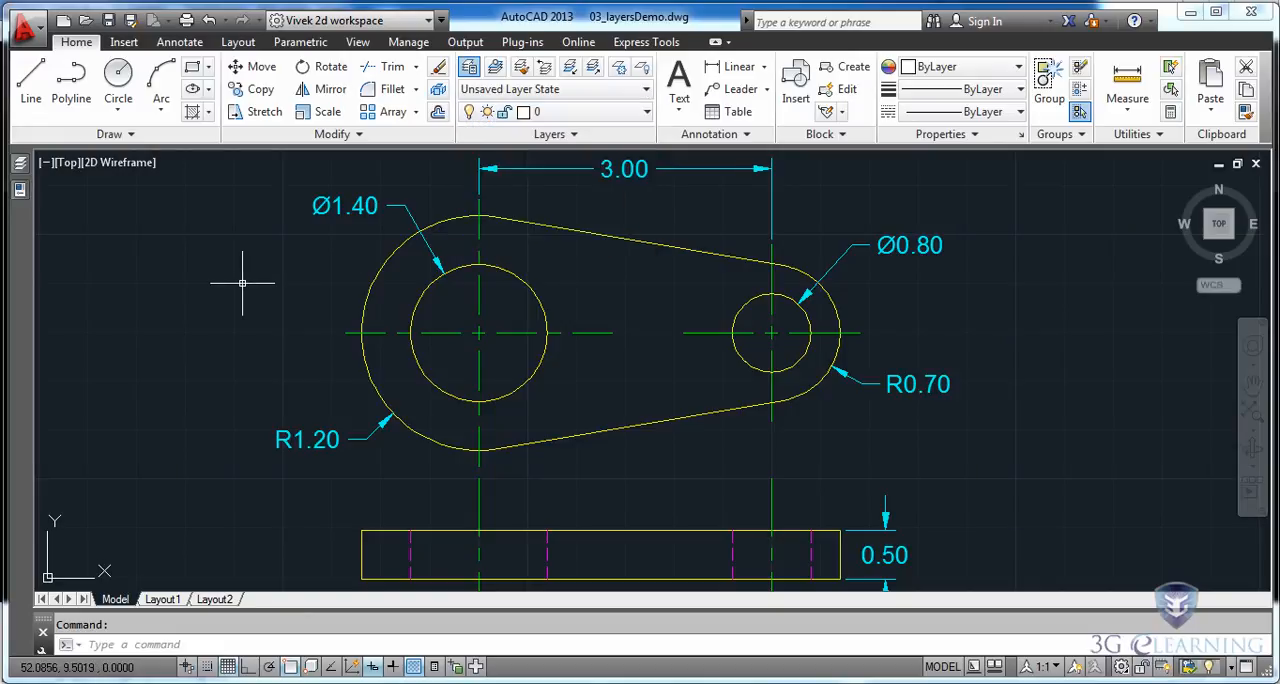
# Create a new drawing from the acad template and tile it vertically beside 03_layersDemo, with the new drawing active.
pyautogui.click(62, 22)
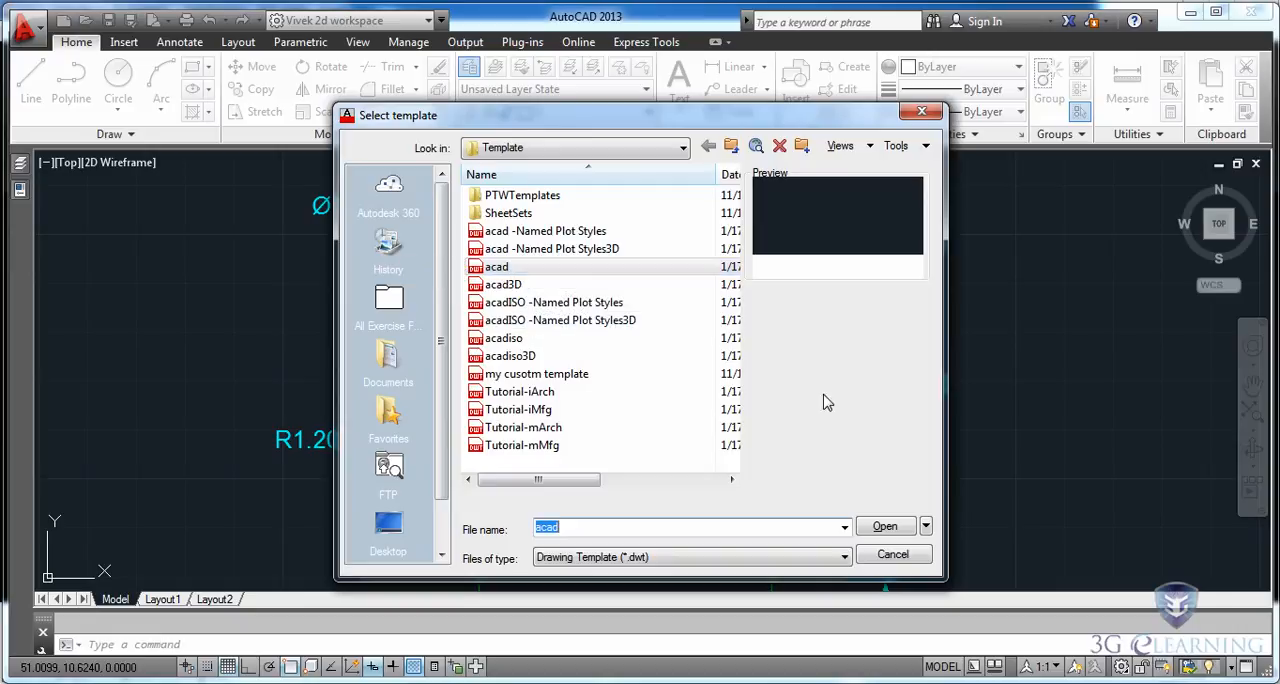
pyautogui.click(885, 526)
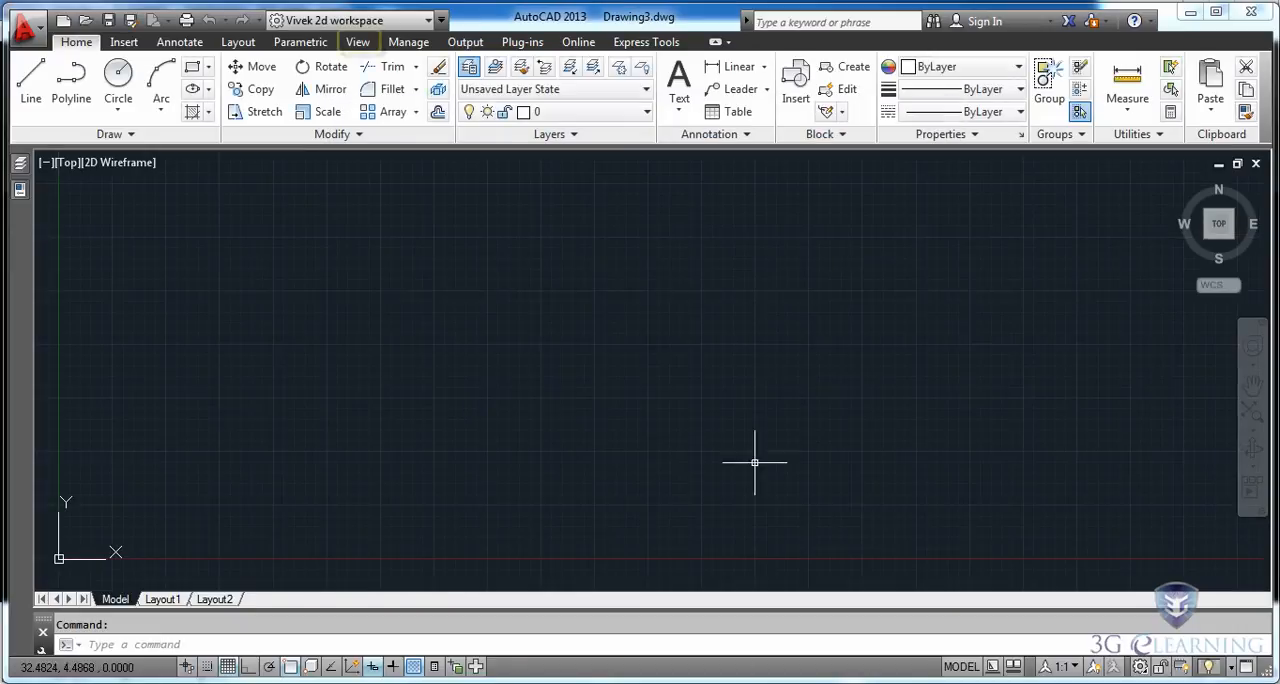
pyautogui.click(360, 46)
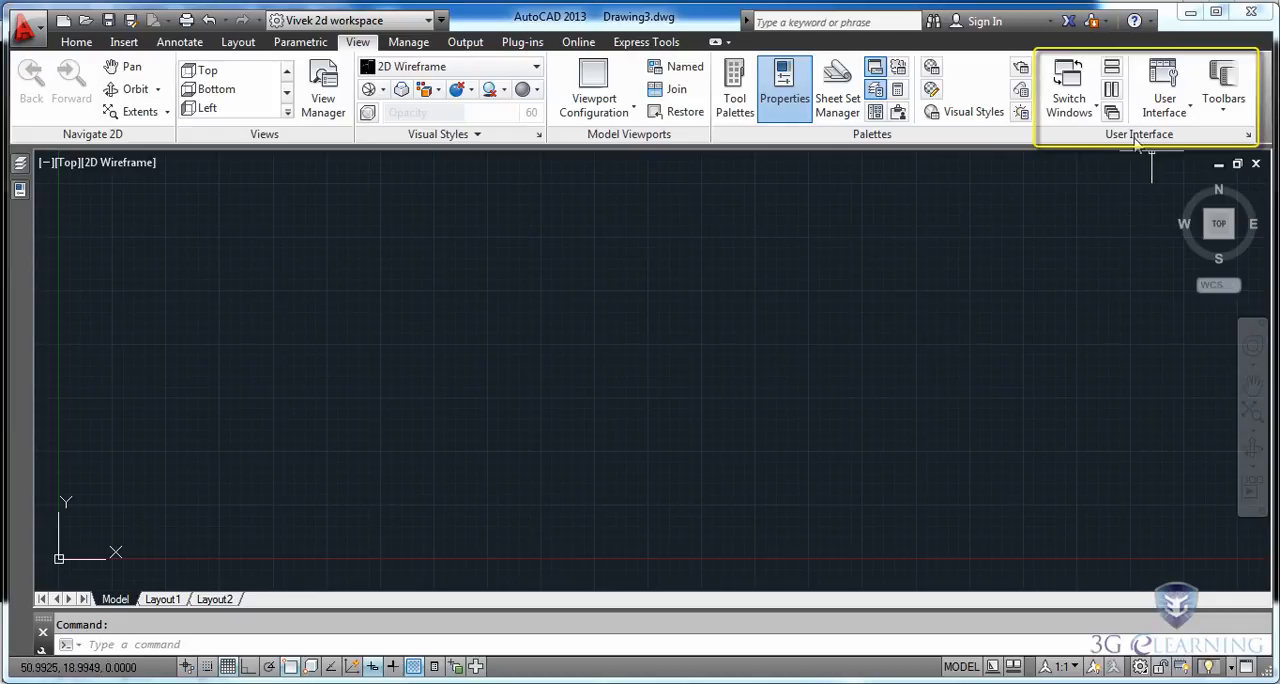
pyautogui.click(1111, 89)
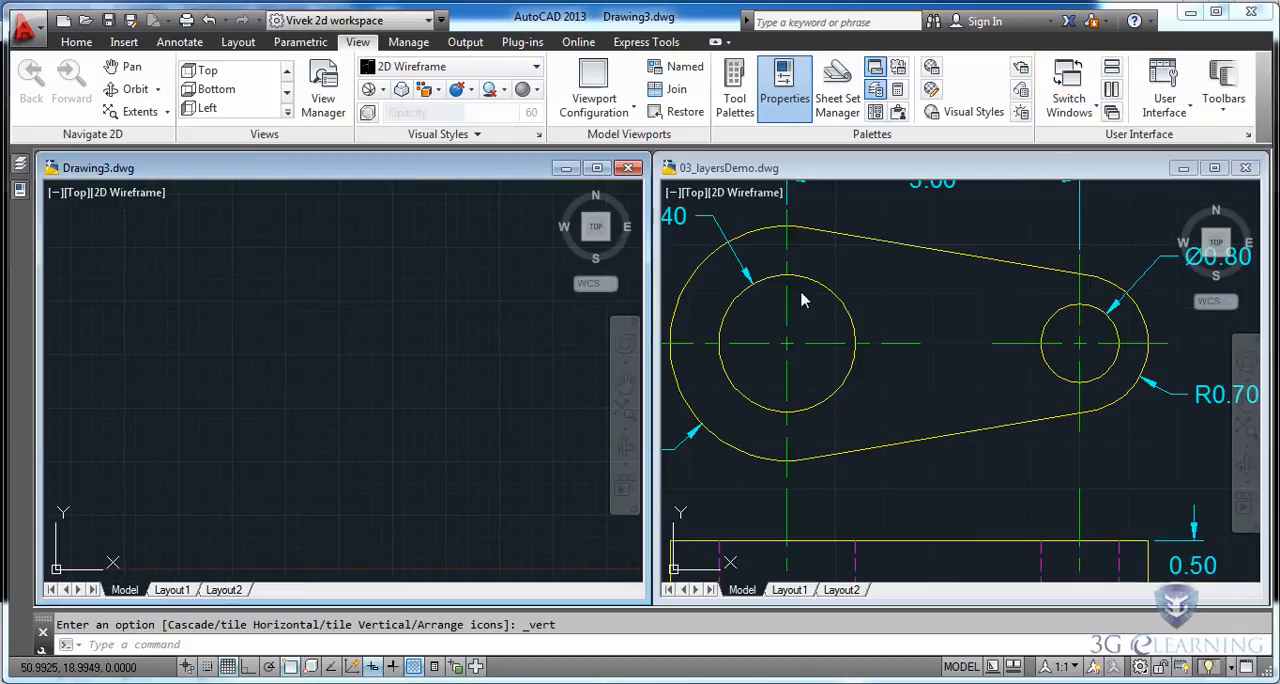
pyautogui.click(918, 381)
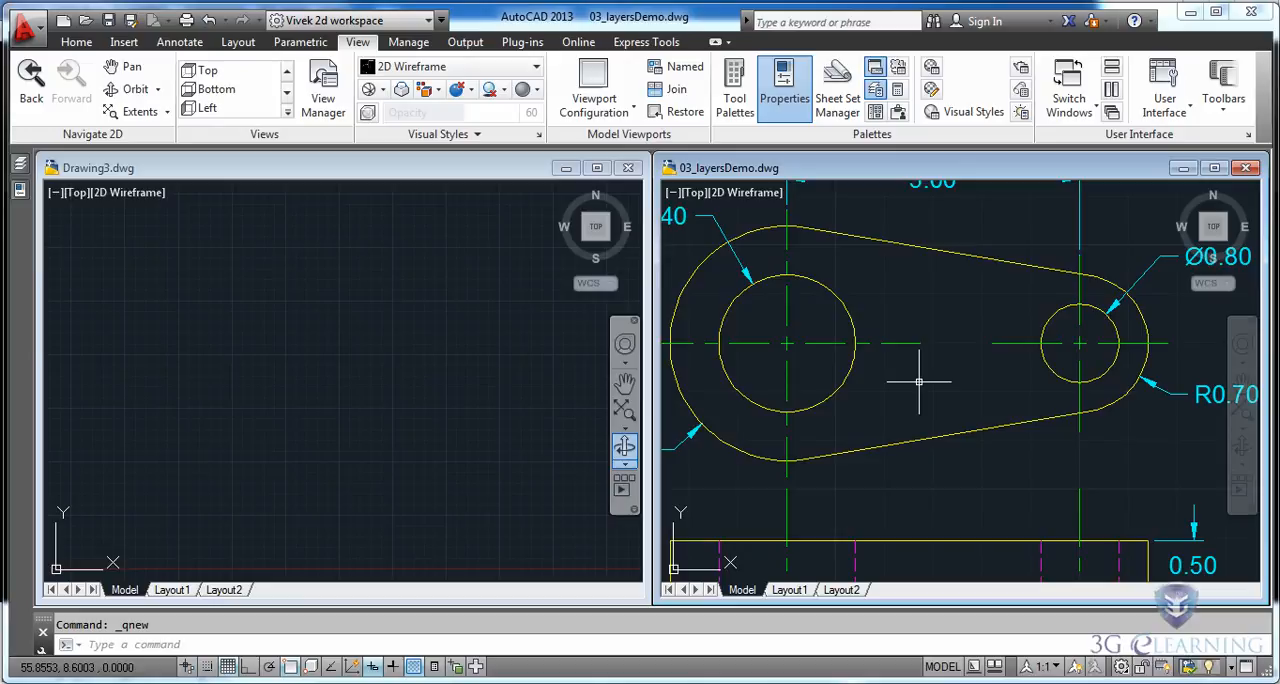
pyautogui.scroll(-2, 918, 381)
pyautogui.moveTo(918, 381); pyautogui.dragTo(934, 377, button='middle')
pyautogui.click(372, 211)
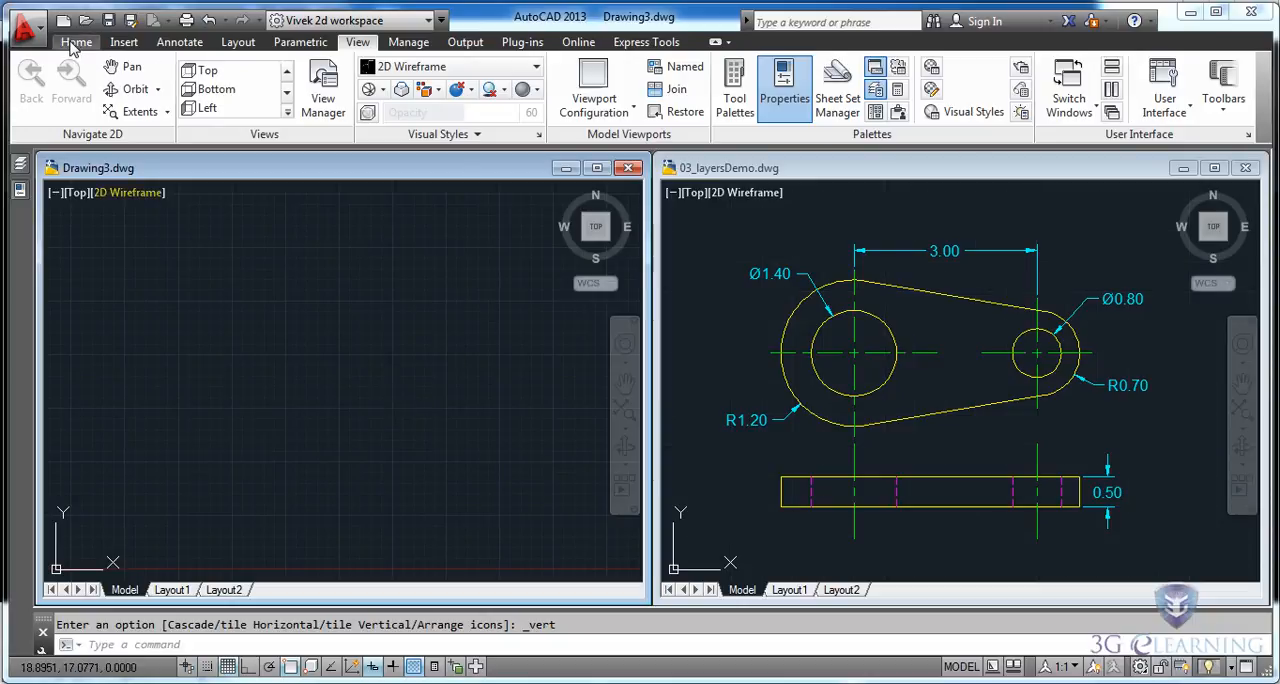
# Add a layer named "part" to the new drawing.
pyautogui.click(75, 42)
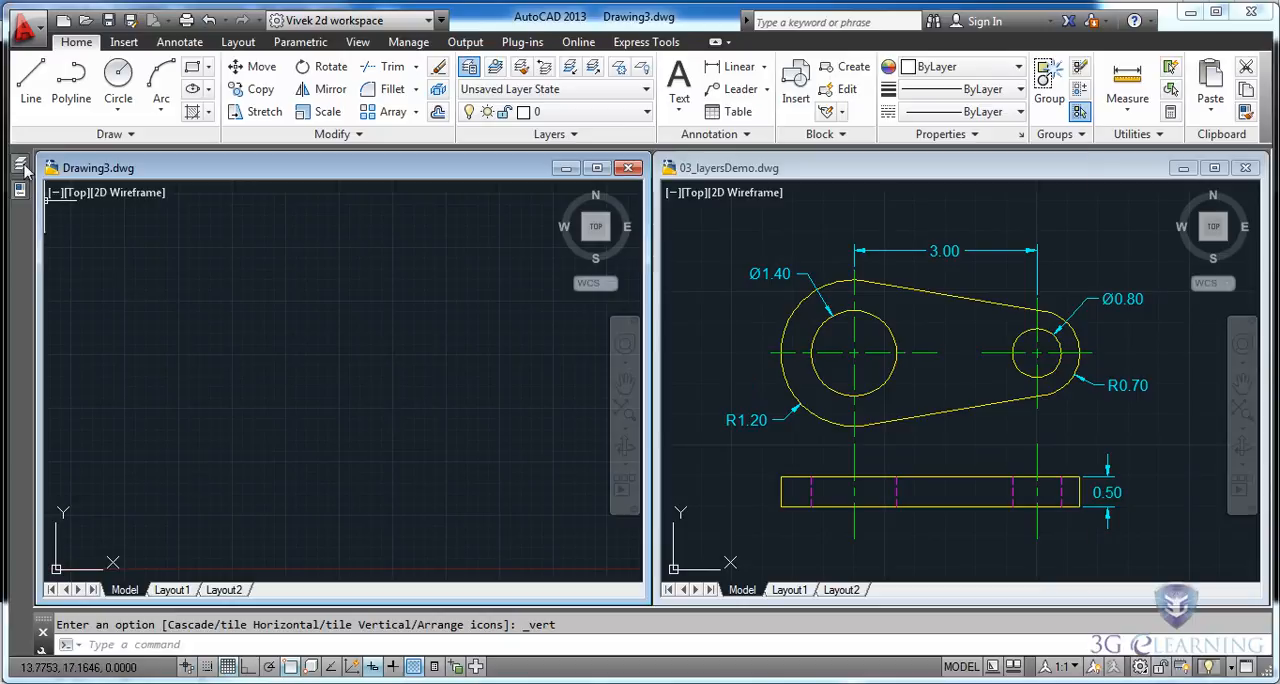
pyautogui.moveTo(22, 165)
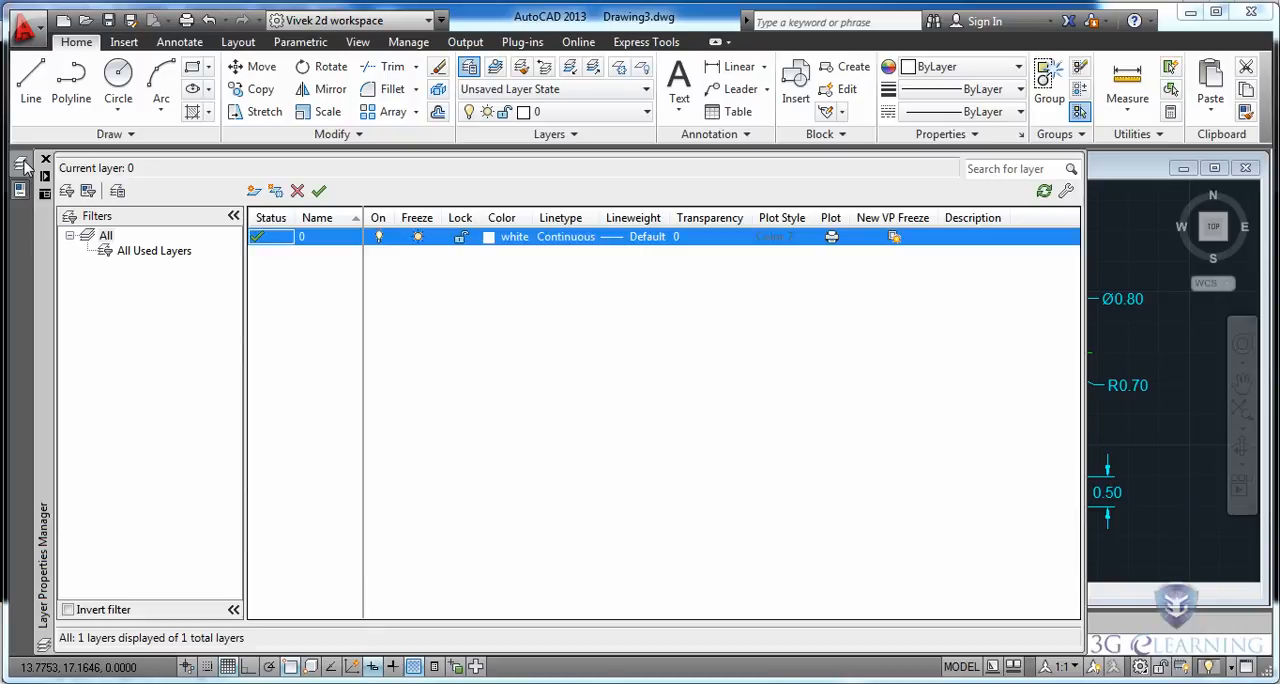
pyautogui.click(255, 191)
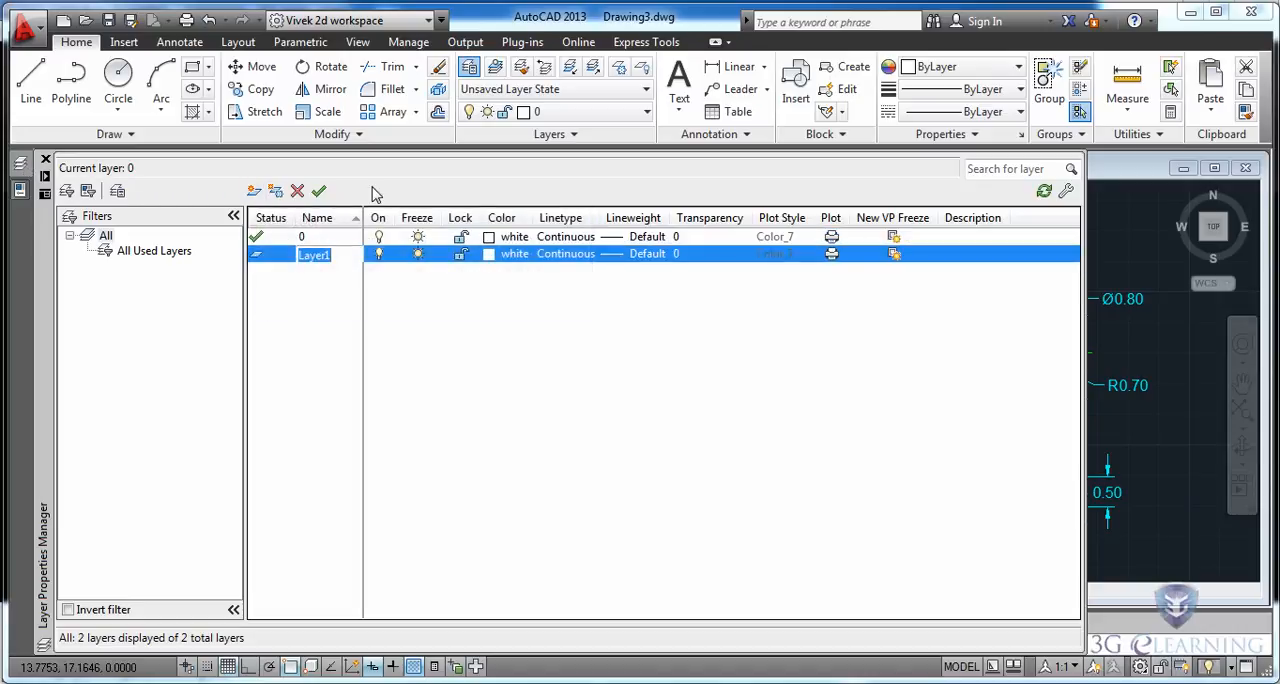
pyautogui.write('part')
pyautogui.press('Return')
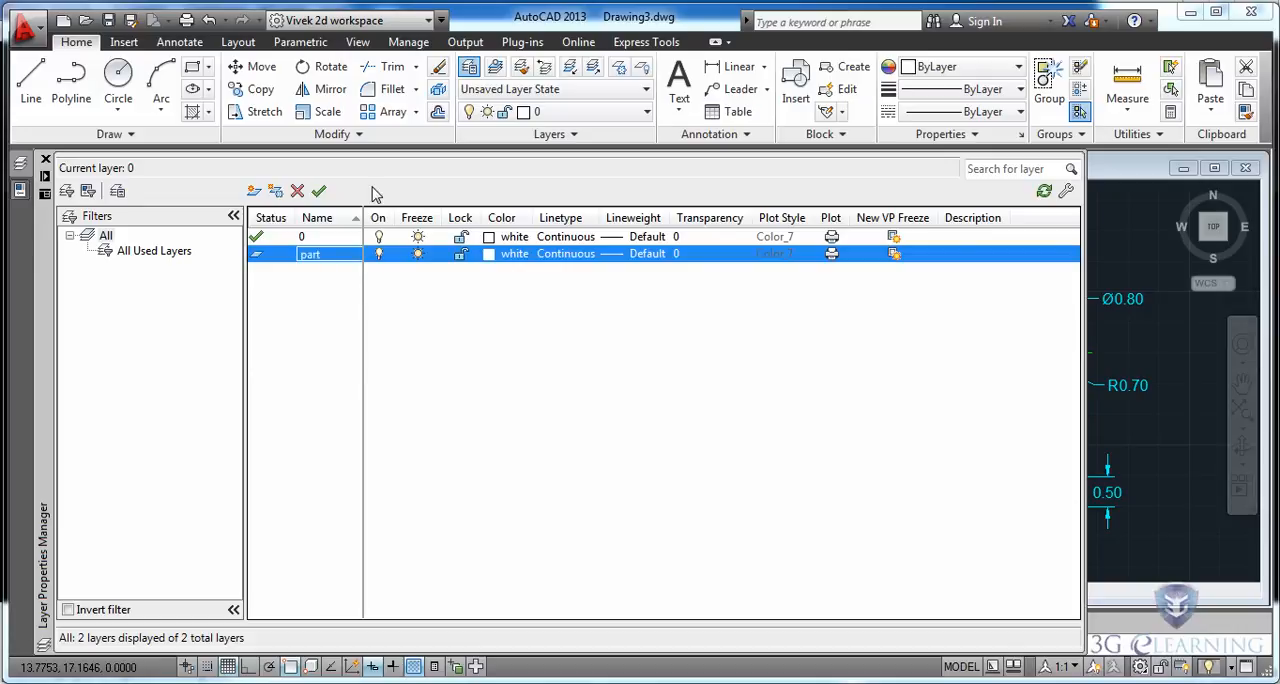
# Add two more layers named "hidden lines" and "center lines".
pyautogui.hotkey('alt', 'n')
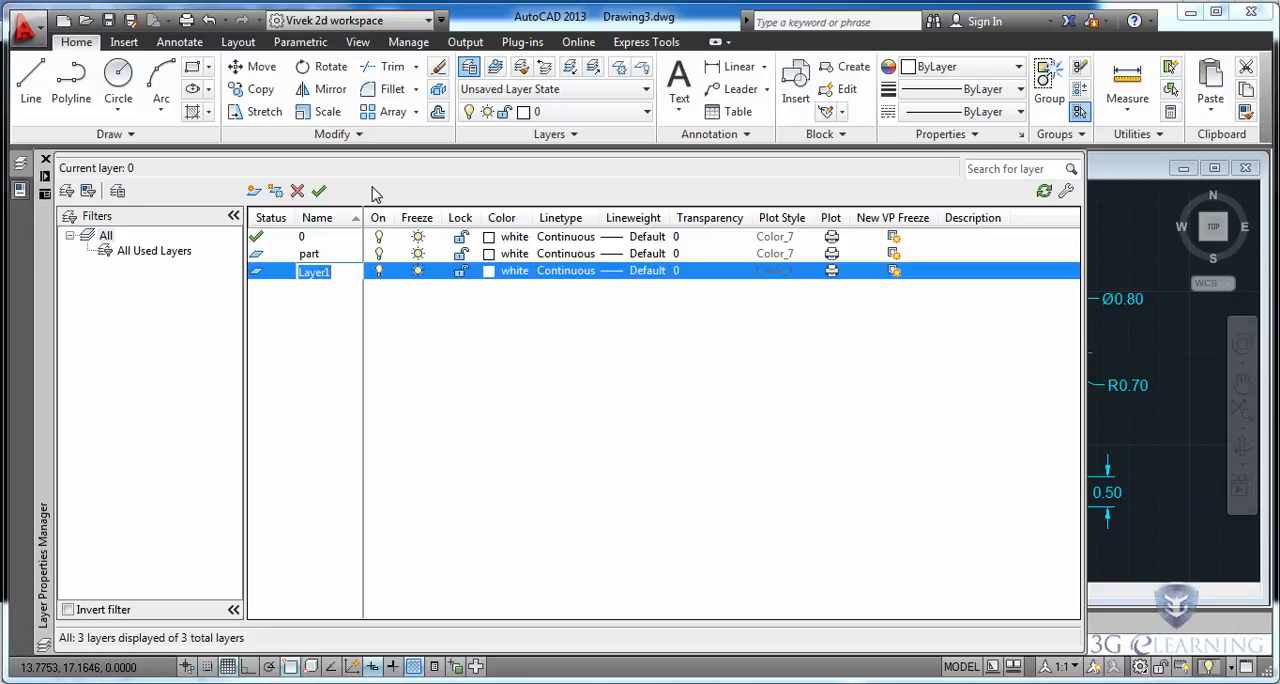
pyautogui.write('hidd')
pyautogui.press('Return')
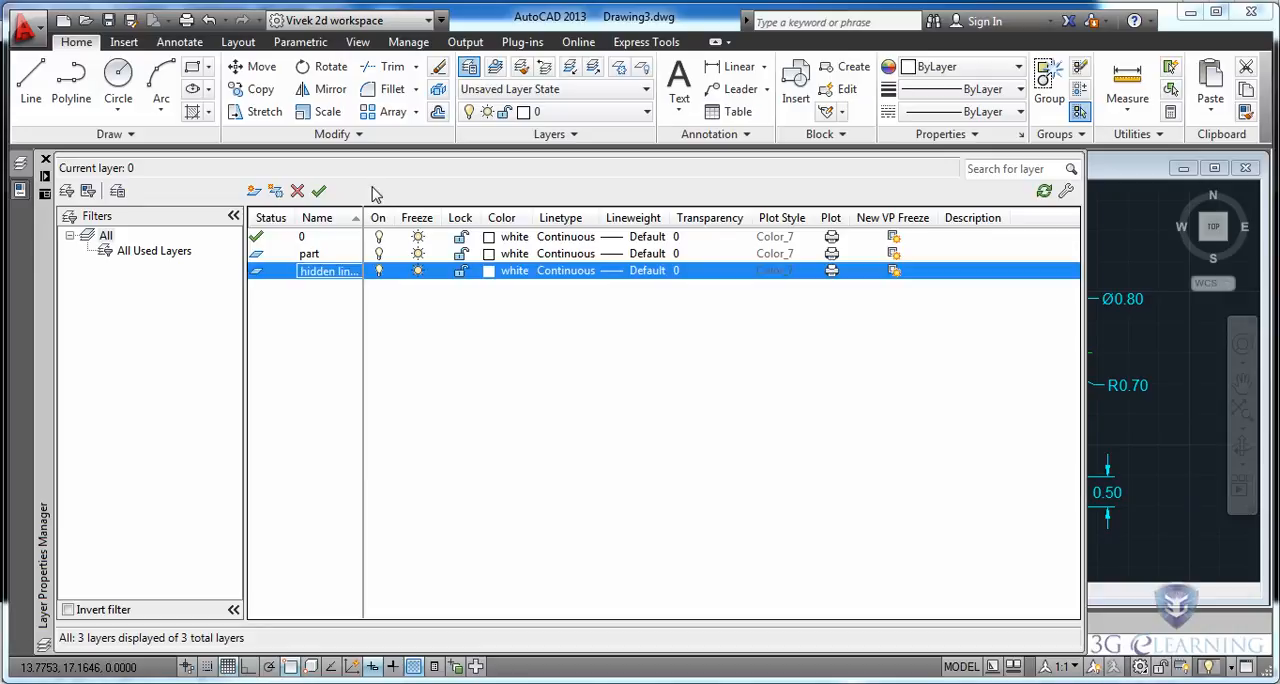
pyautogui.hotkey('alt', 'n')
pyautogui.write('cent')
pyautogui.press('Return')
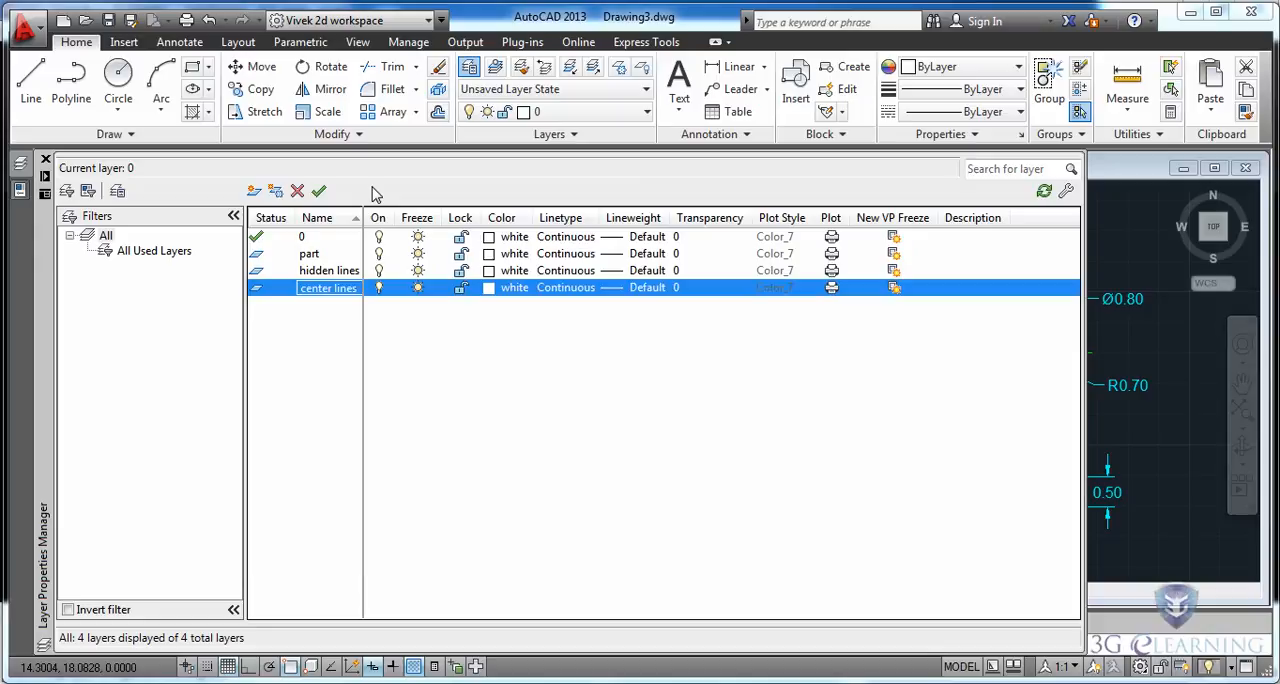
# Load the CENTER2 linetype from acad.lin and assign it to the center lines layer.
pyautogui.click(574, 289)
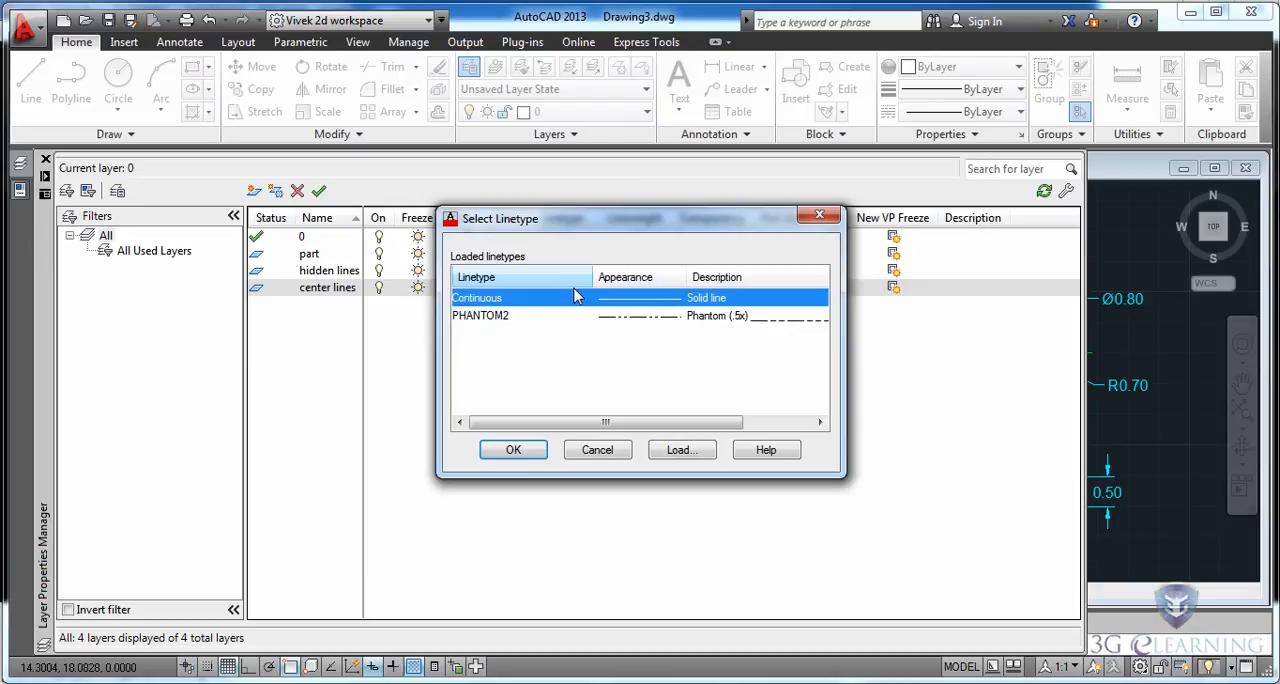
pyautogui.click(680, 450)
pyautogui.scroll(-5, 815, 340)
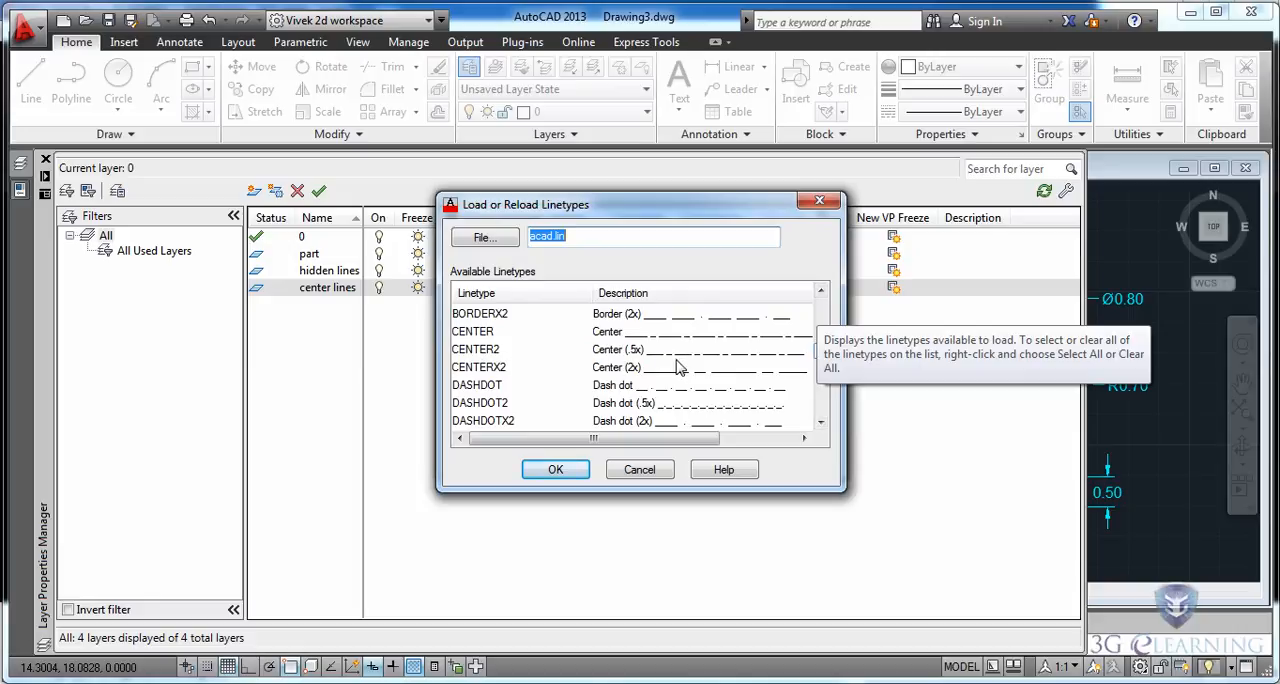
pyautogui.click(481, 352)
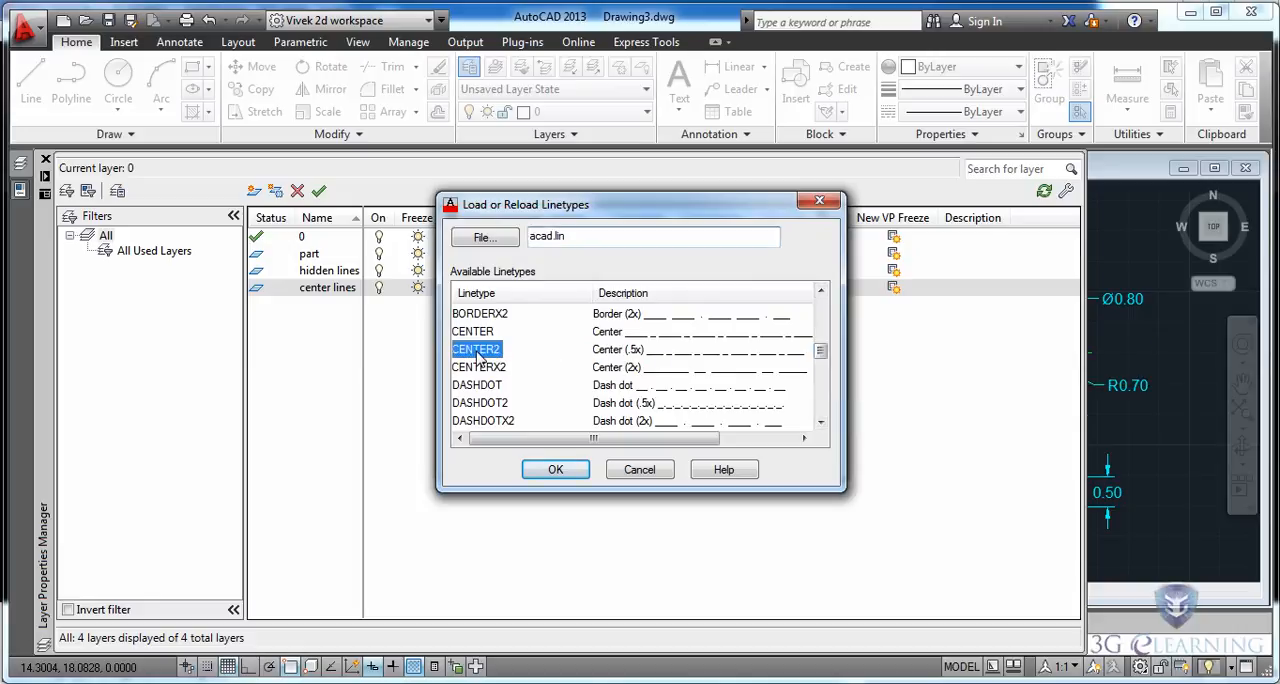
pyautogui.click(557, 469)
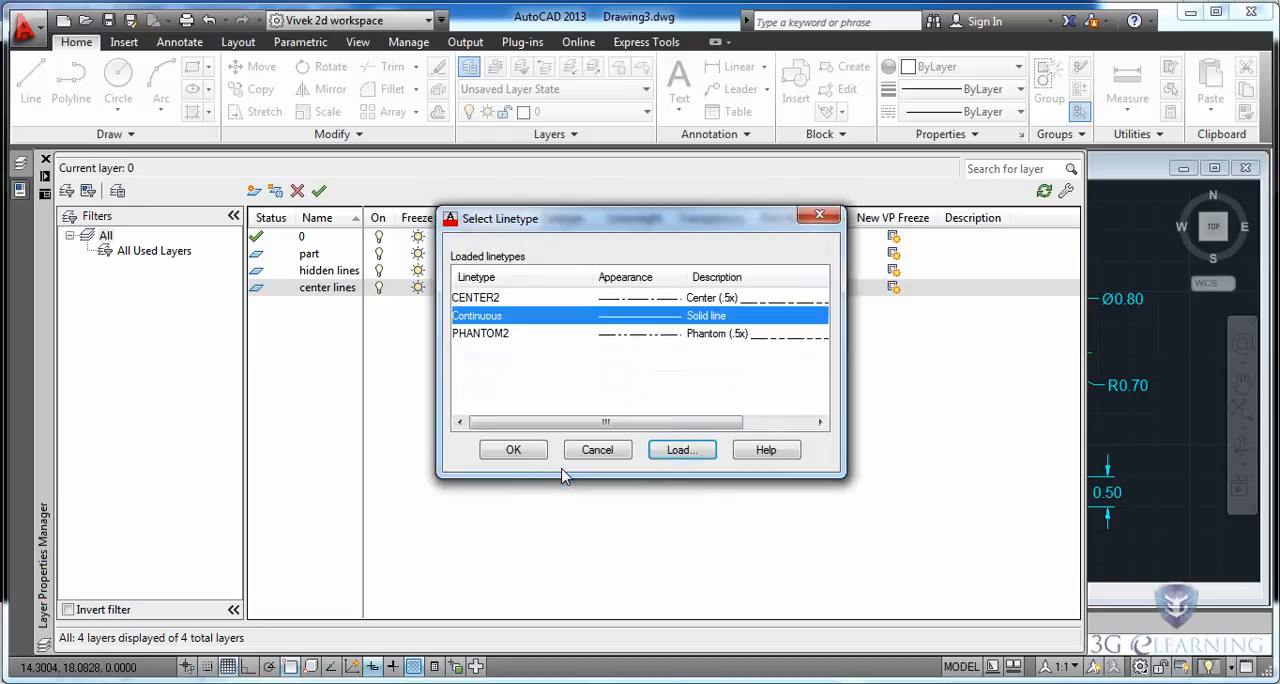
pyautogui.click(500, 299)
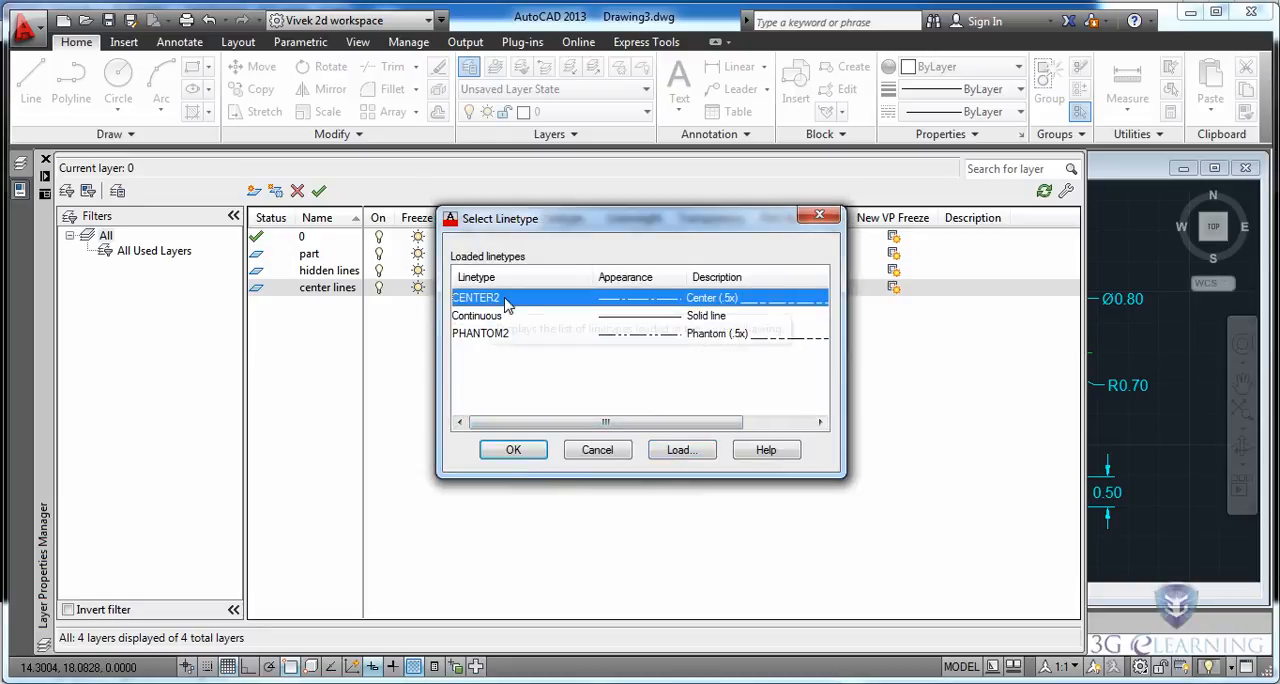
pyautogui.click(513, 449)
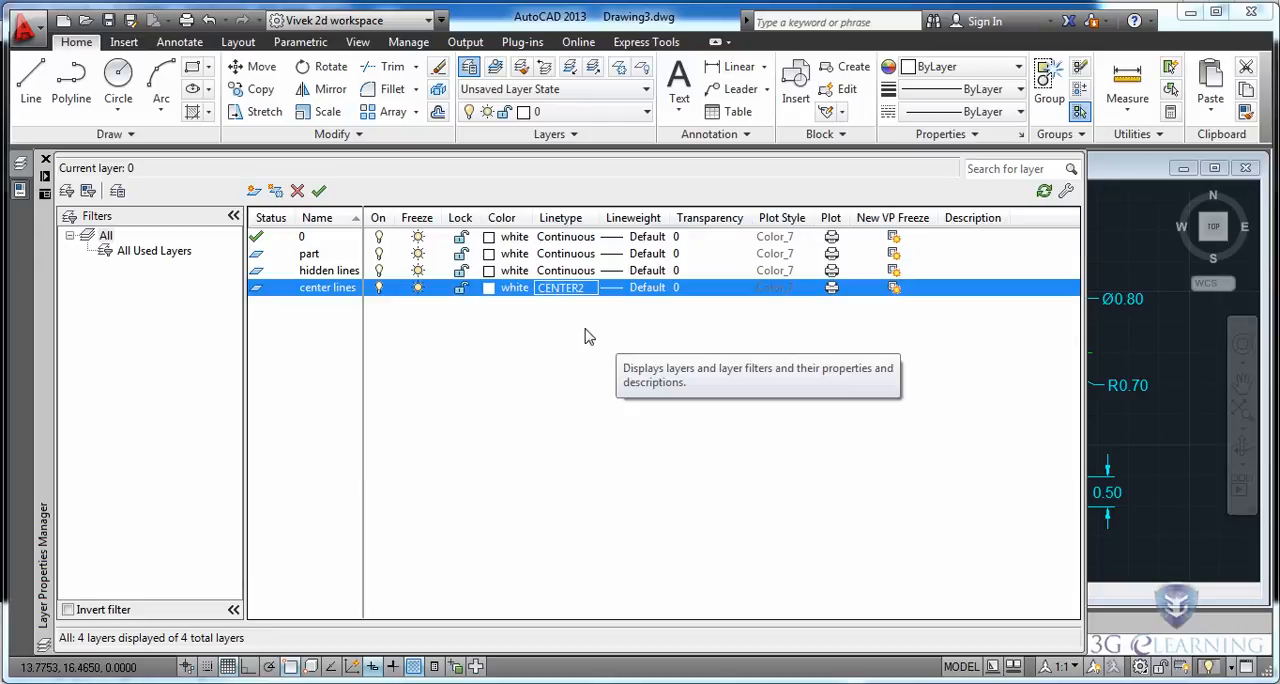
# Load the HIDDEN2 linetype from acad.lin and assign it to the hidden lines layer.
pyautogui.click(562, 271)
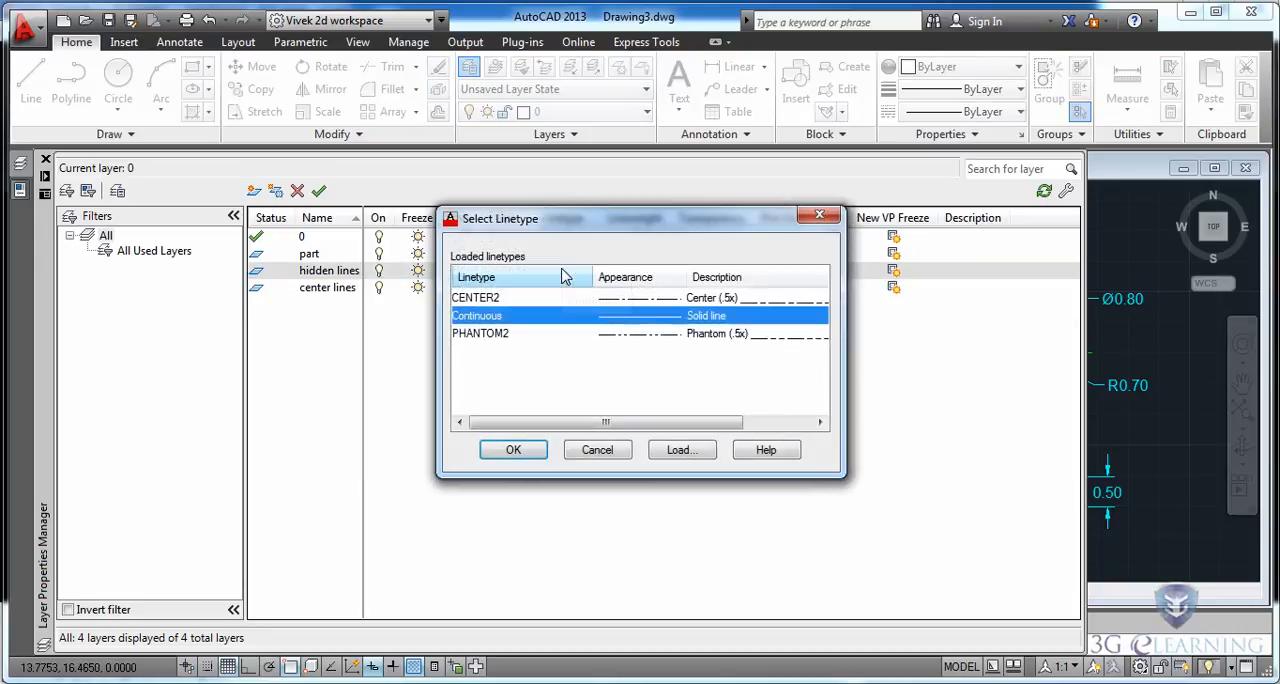
pyautogui.click(681, 450)
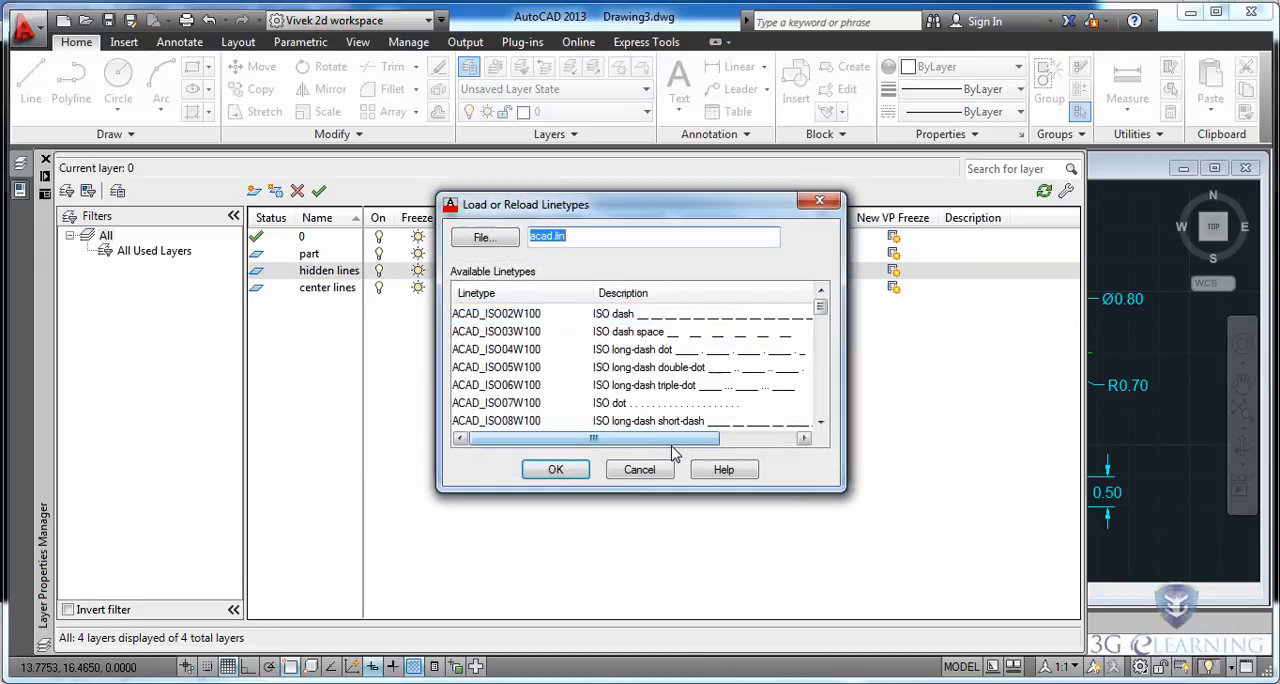
pyautogui.moveTo(824, 308); pyautogui.dragTo(826, 402)
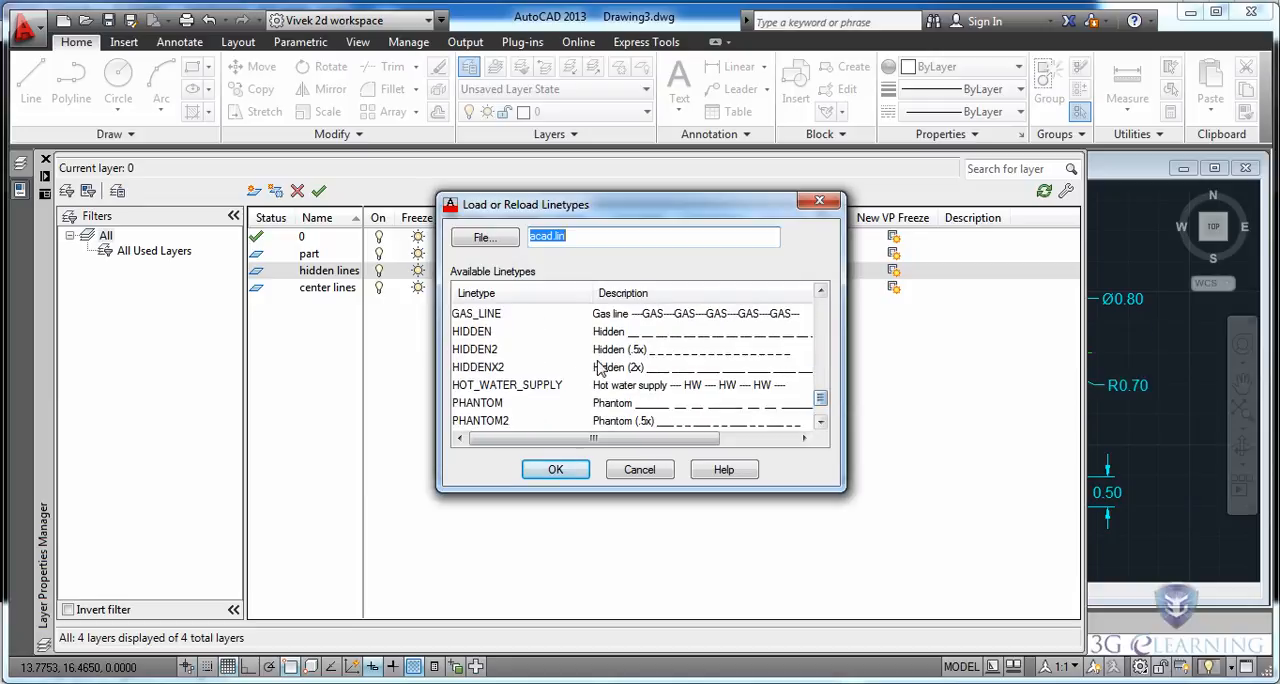
pyautogui.click(486, 351)
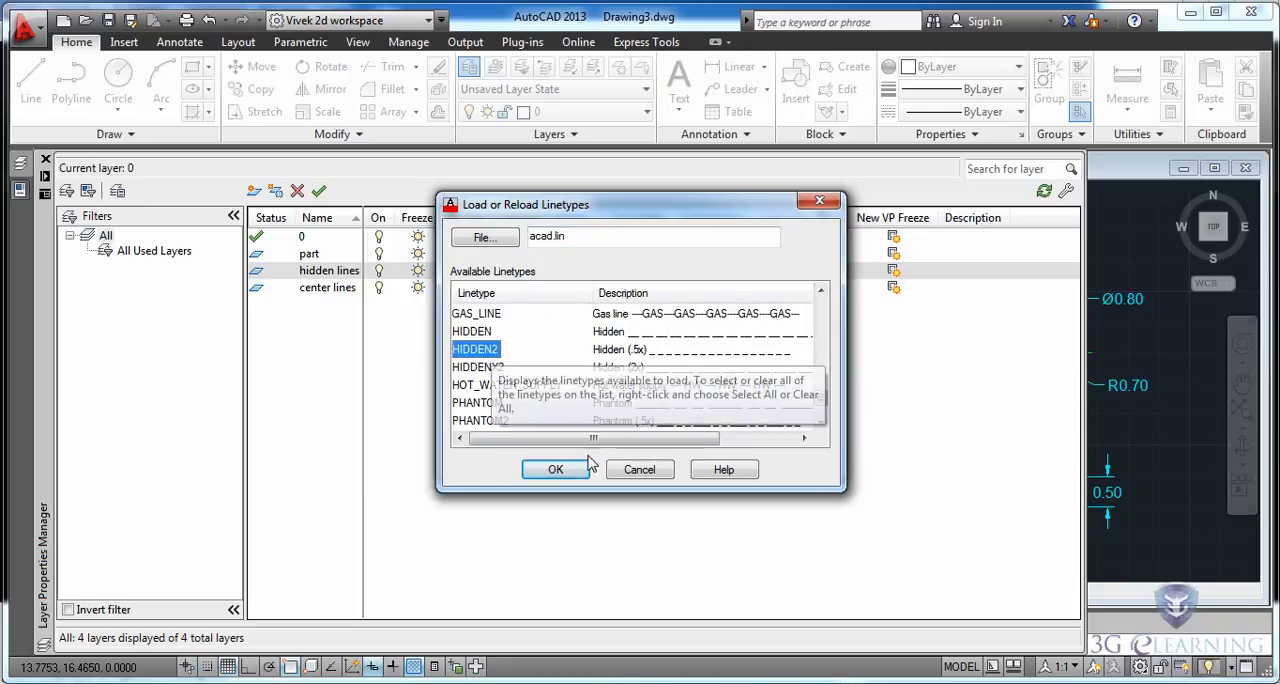
pyautogui.click(557, 472)
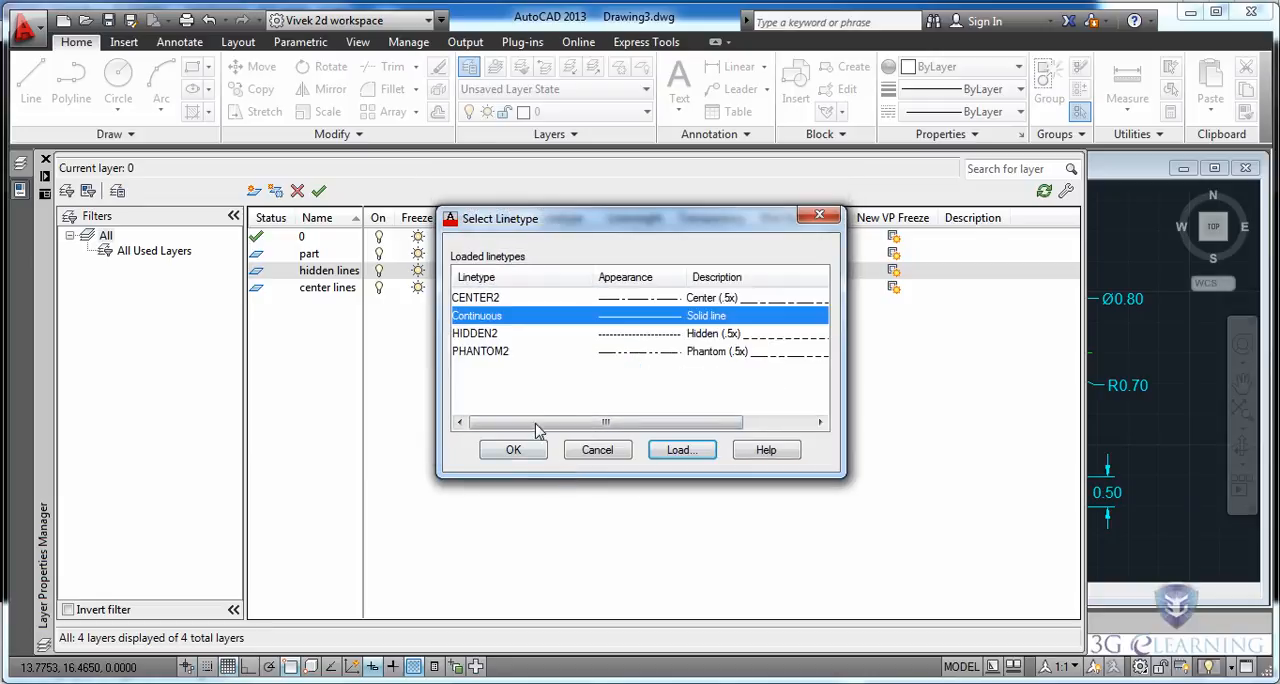
pyautogui.click(500, 334)
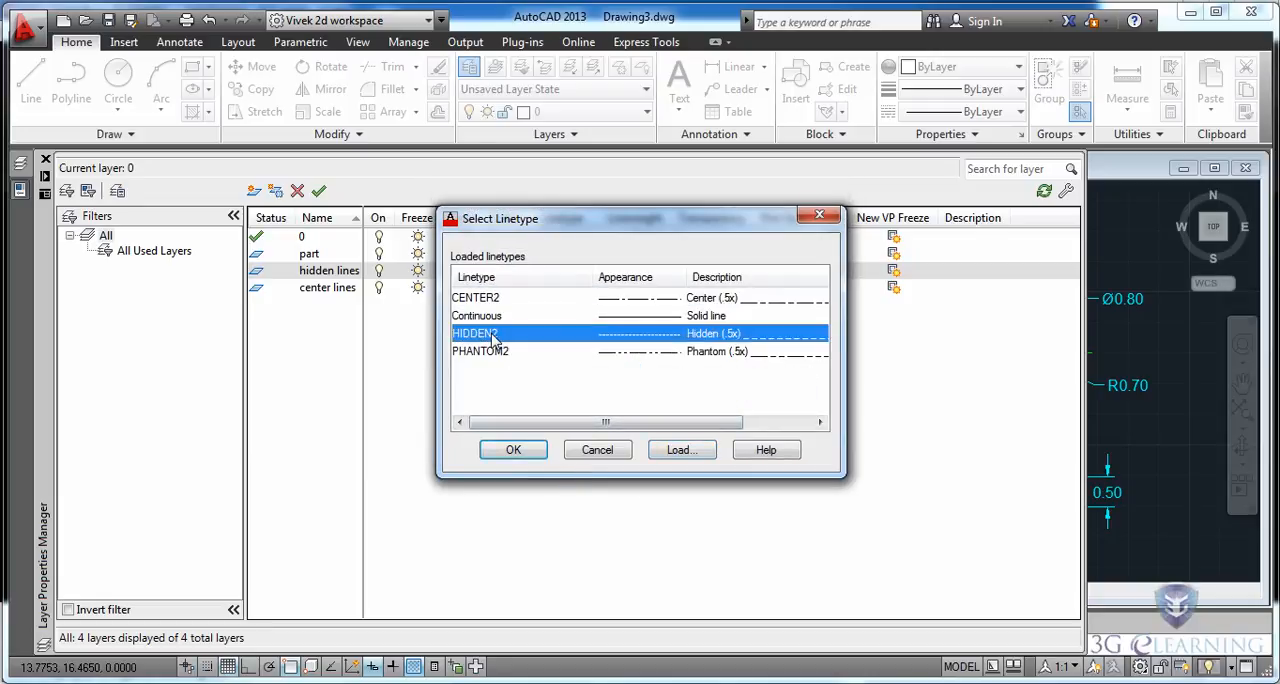
pyautogui.click(530, 450)
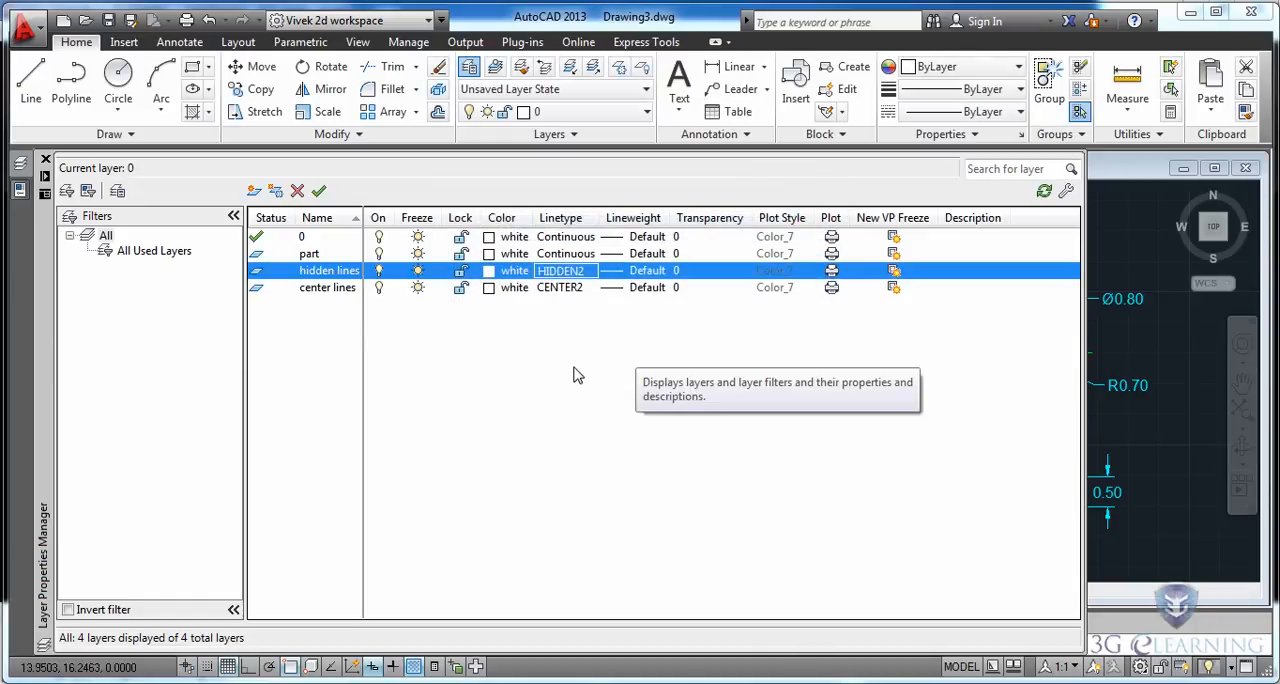
# Set the part layer's color to yellow.
pyautogui.click(489, 254)
pyautogui.click(511, 392)
pyautogui.click(617, 497)
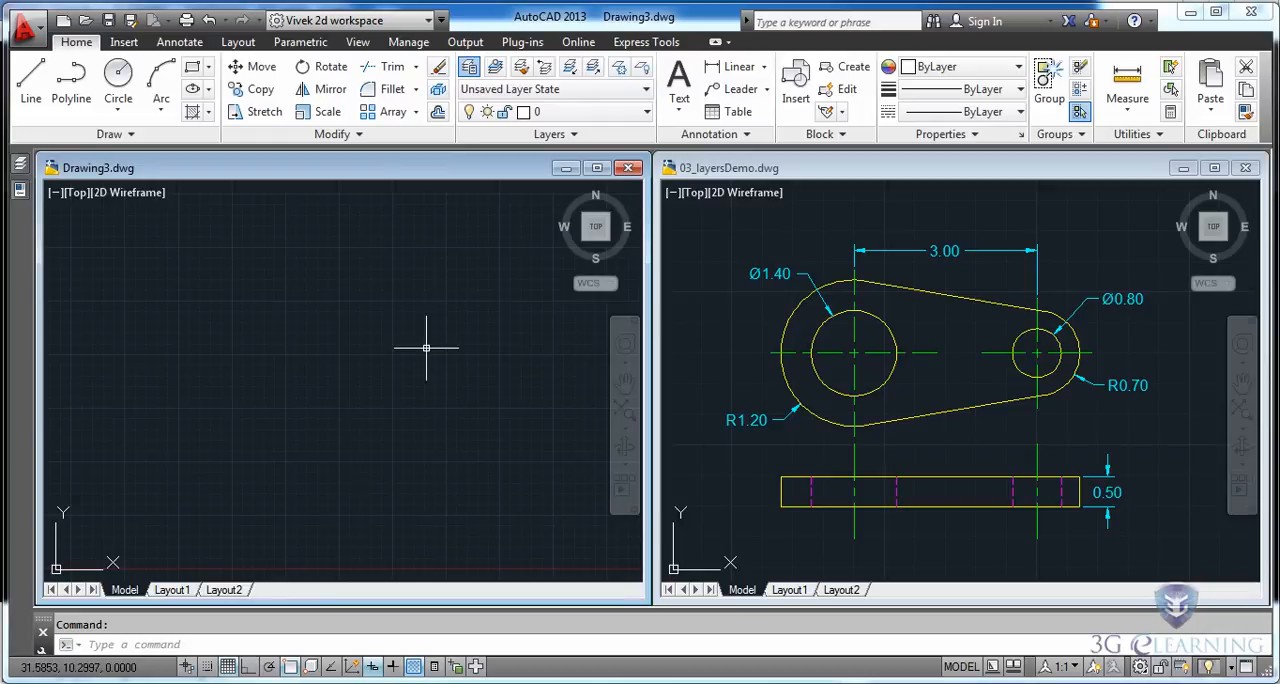
# Set the hidden lines layer's color to magenta.
pyautogui.moveTo(22, 170)
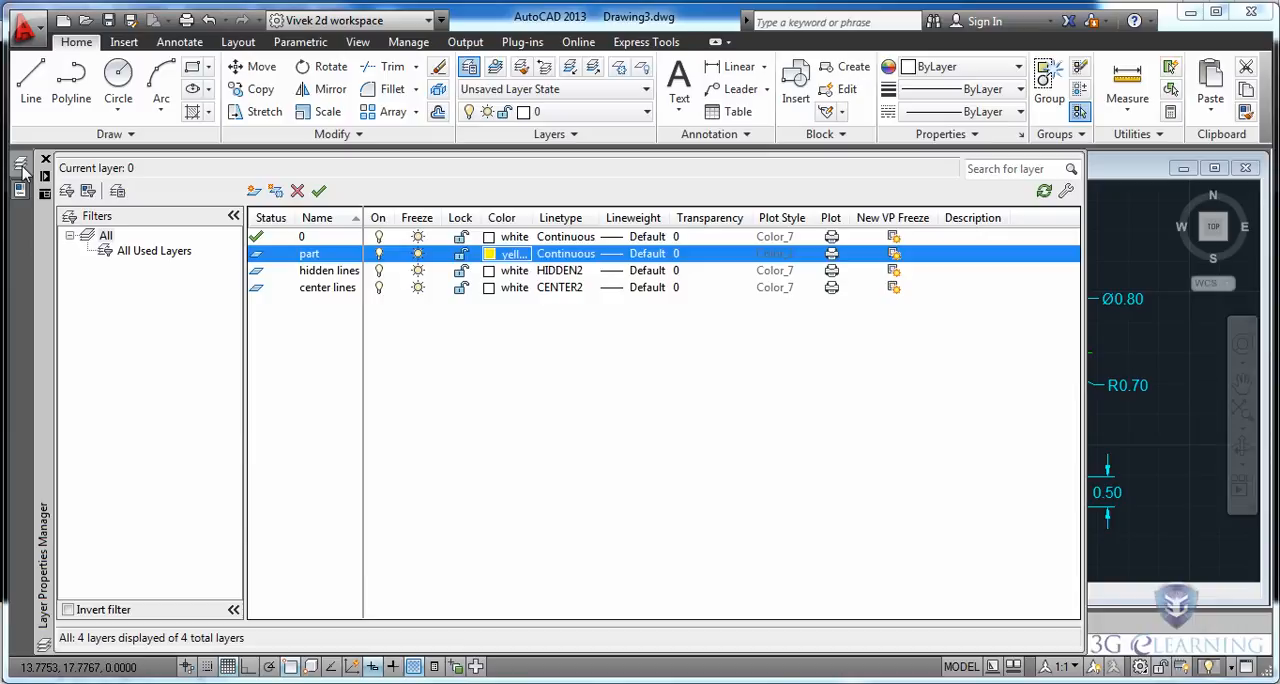
pyautogui.click(487, 272)
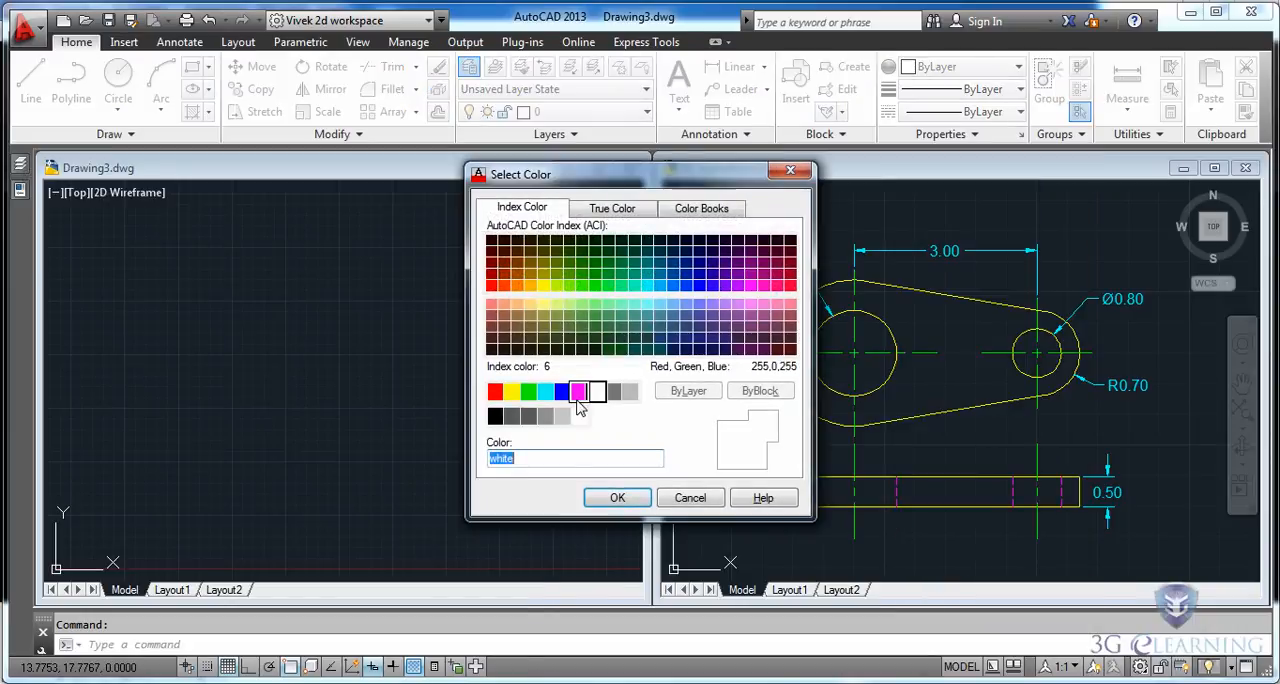
pyautogui.click(579, 391)
pyautogui.click(617, 497)
# Set the center lines layer's color to green.
pyautogui.moveTo(20, 185)
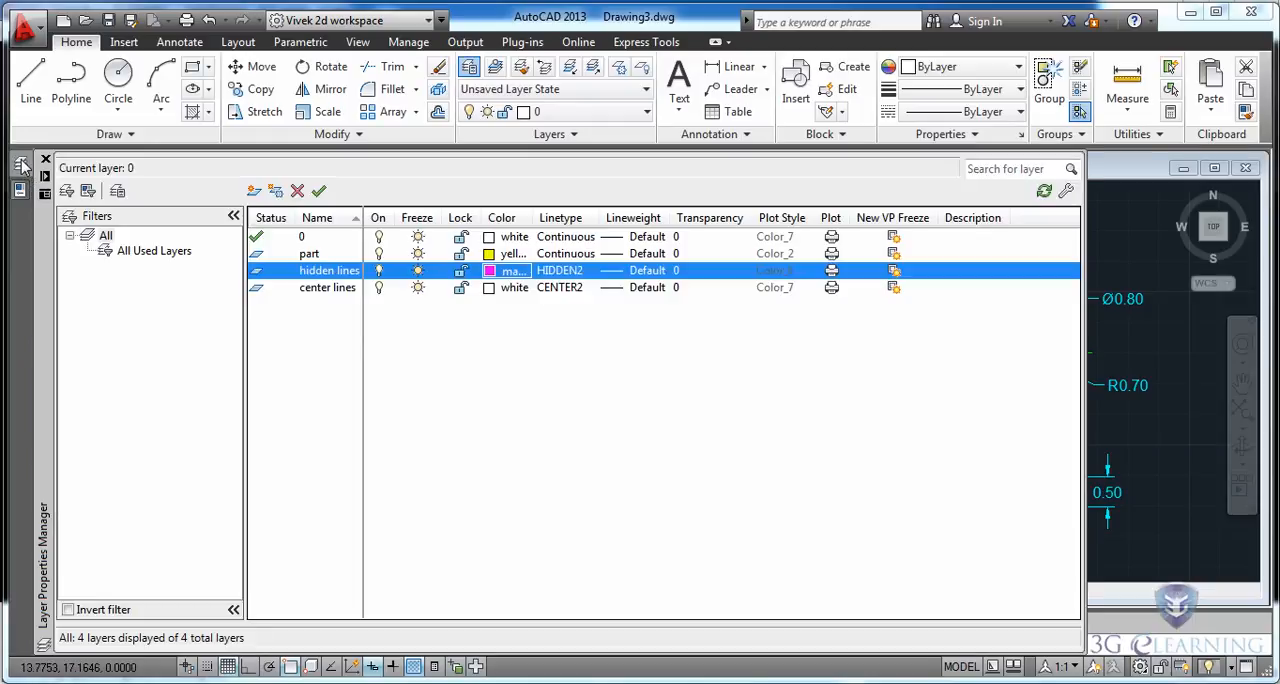
pyautogui.click(488, 288)
pyautogui.click(528, 391)
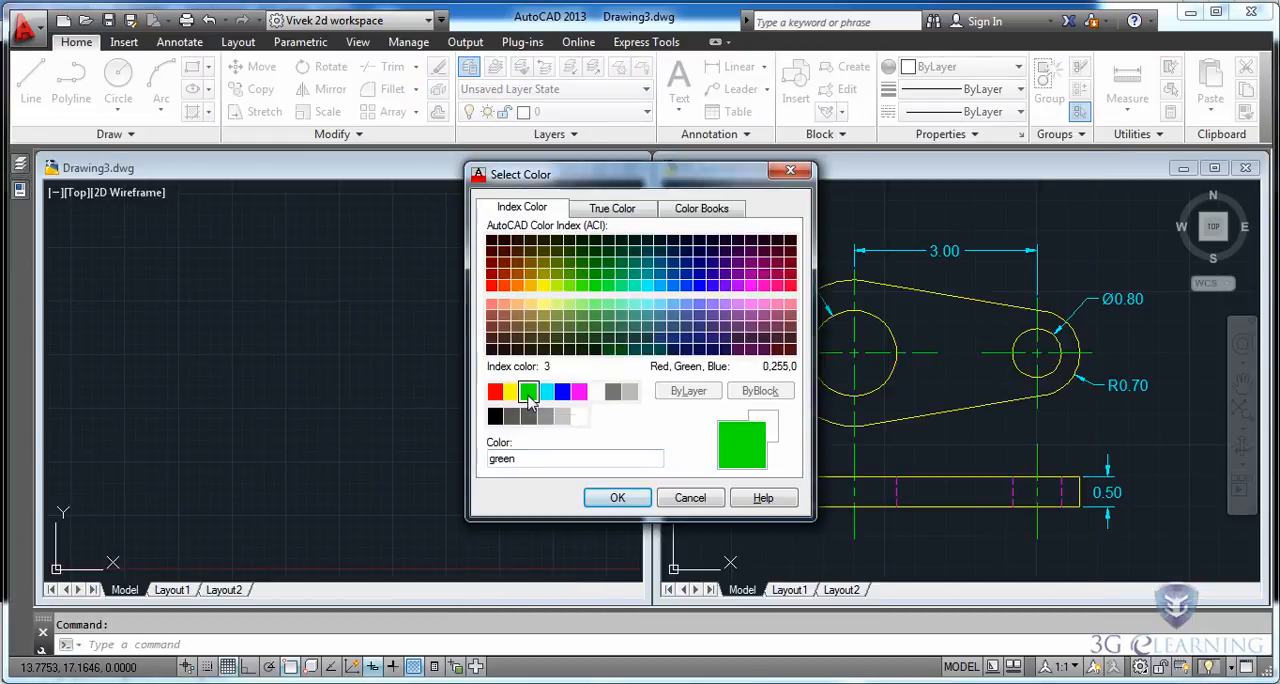
pyautogui.click(617, 497)
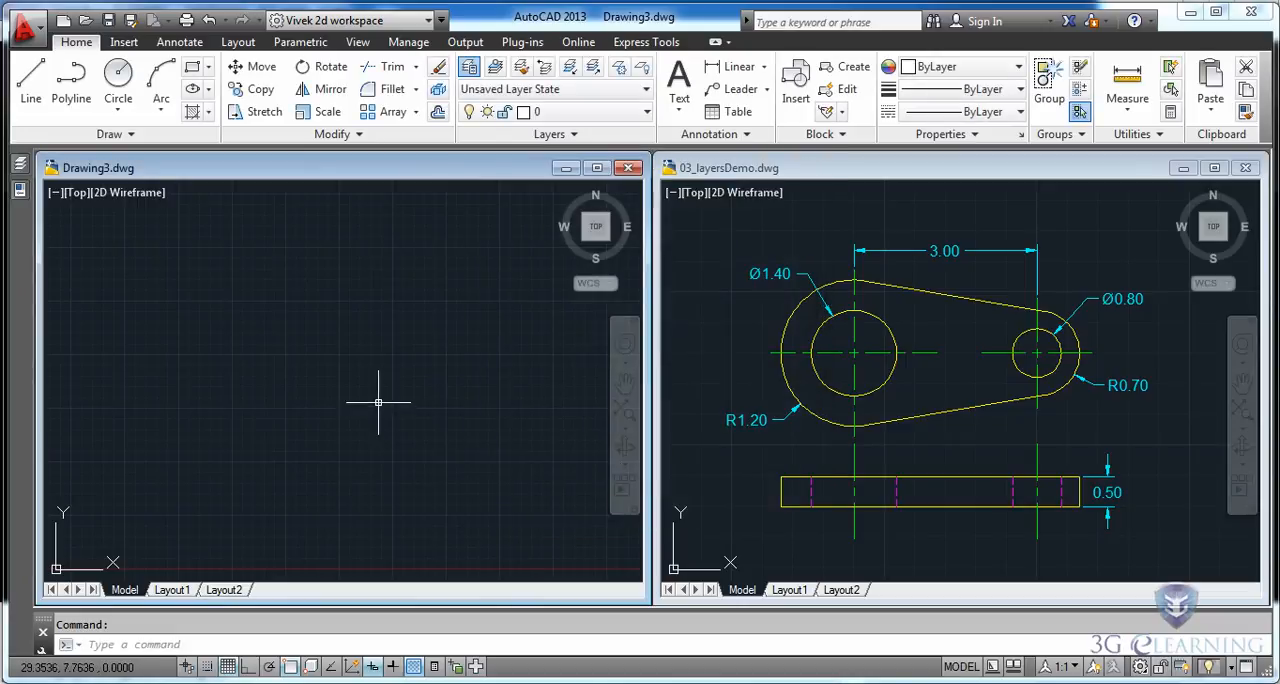
pyautogui.moveTo(20, 172)
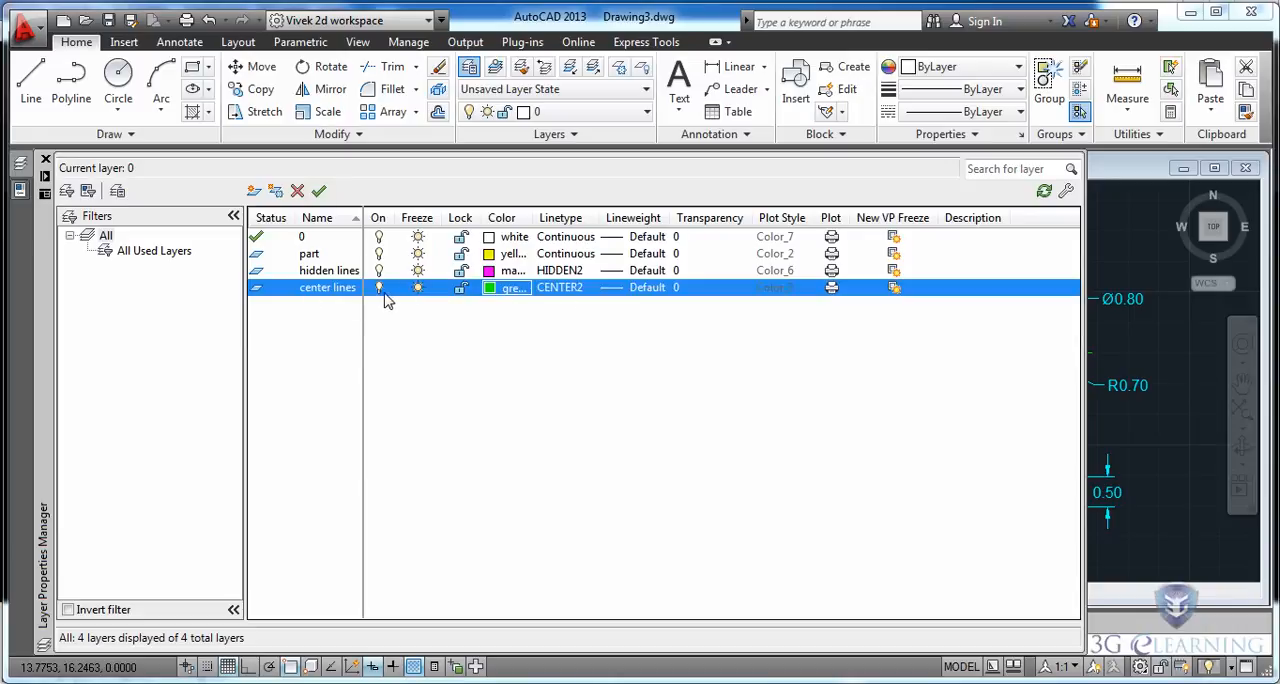
# Make the center lines layer current and draw a vertical line about 4.33 units long with Ortho mode on.
pyautogui.click(320, 192)
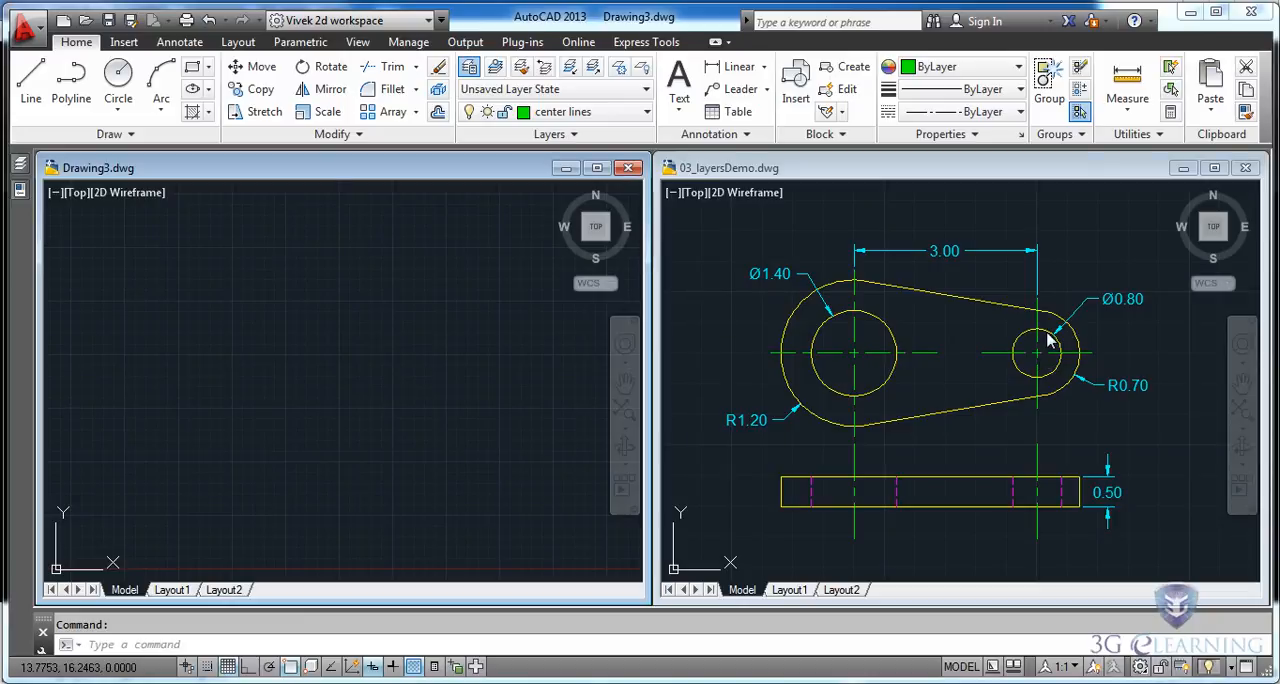
pyautogui.click(30, 85)
pyautogui.press('F8')
pyautogui.click(260, 278)
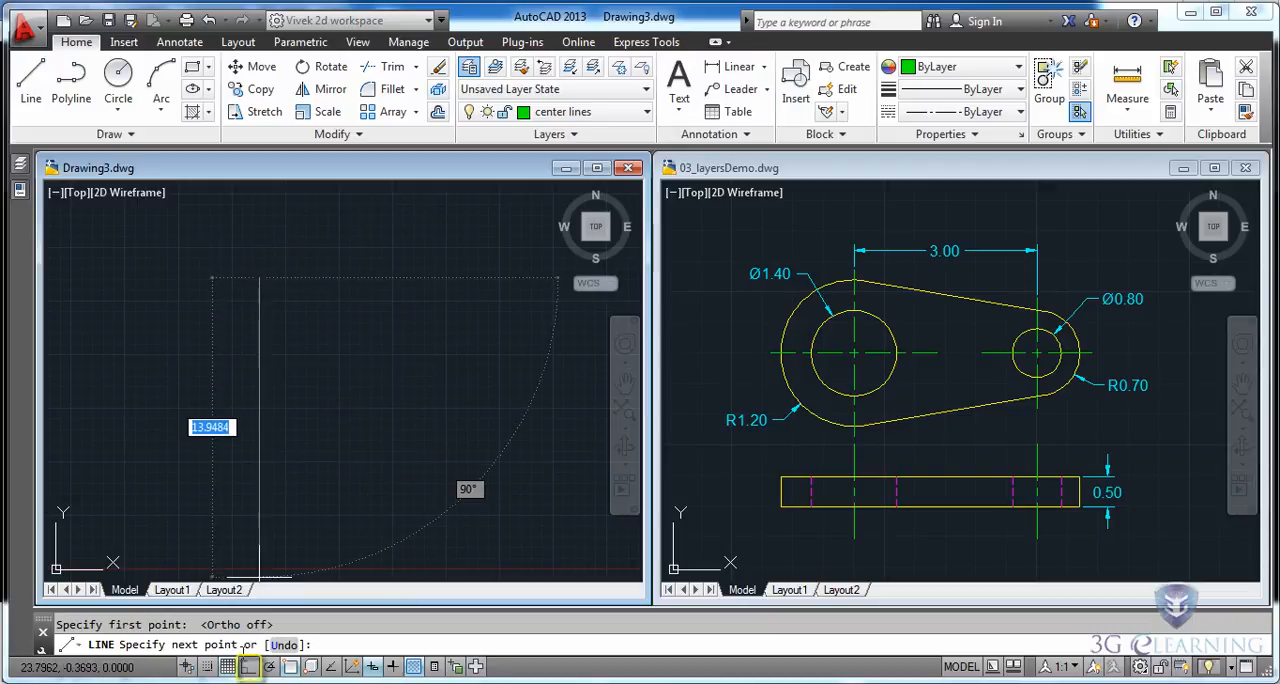
pyautogui.click(249, 667)
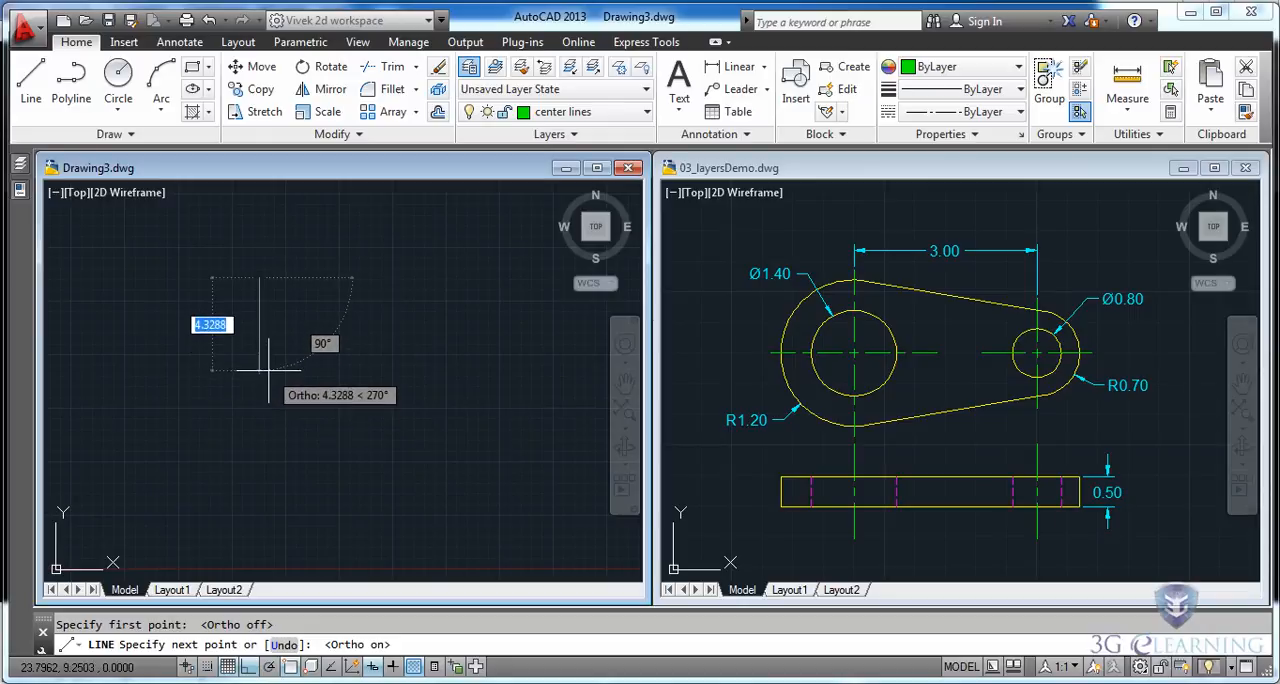
pyautogui.click(266, 370)
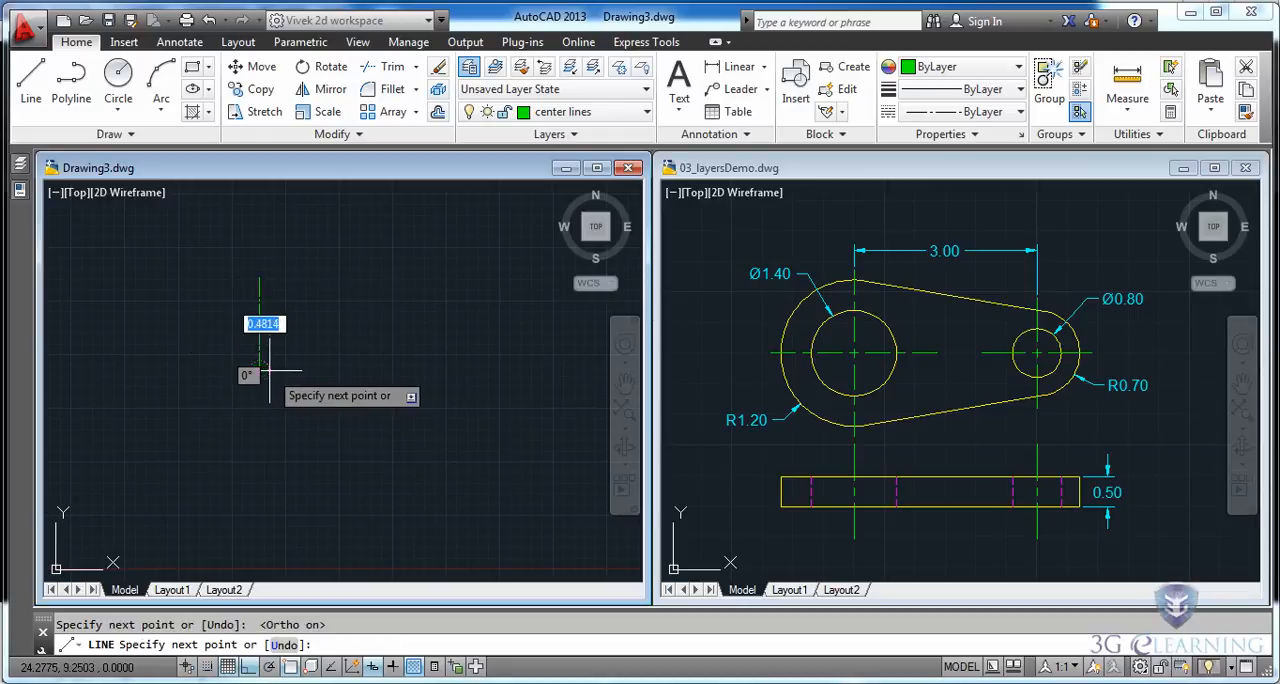
pyautogui.press('Escape')
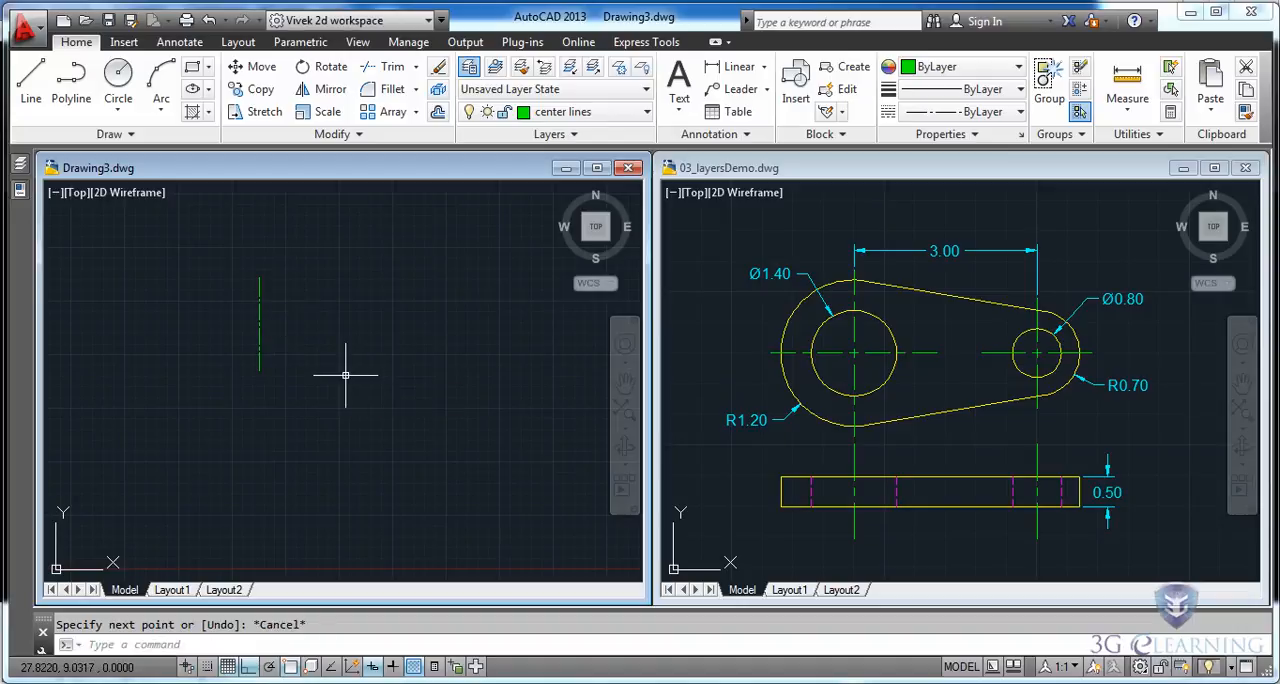
# Offset the vertical center line 3 units to its right.
pyautogui.scroll(4, 260, 331)
pyautogui.moveTo(325, 268); pyautogui.dragTo(263, 357, button='middle')
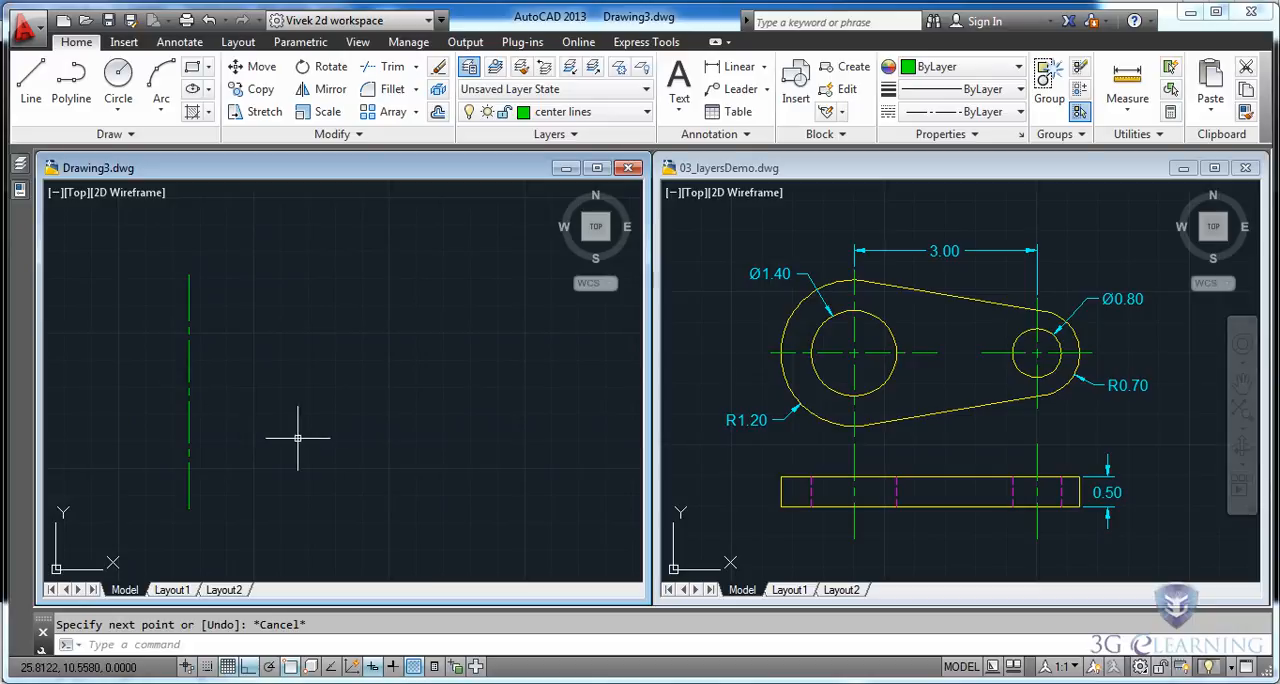
pyautogui.click(439, 112)
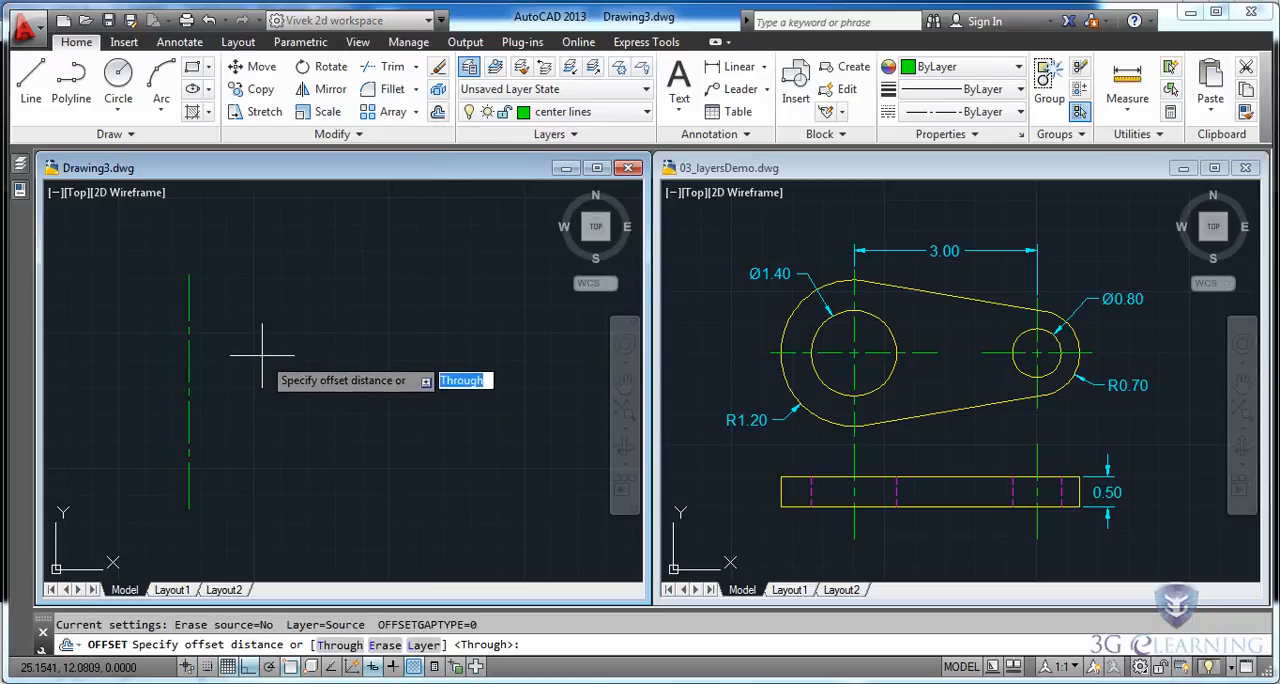
pyautogui.write('3')
pyautogui.press('Return')
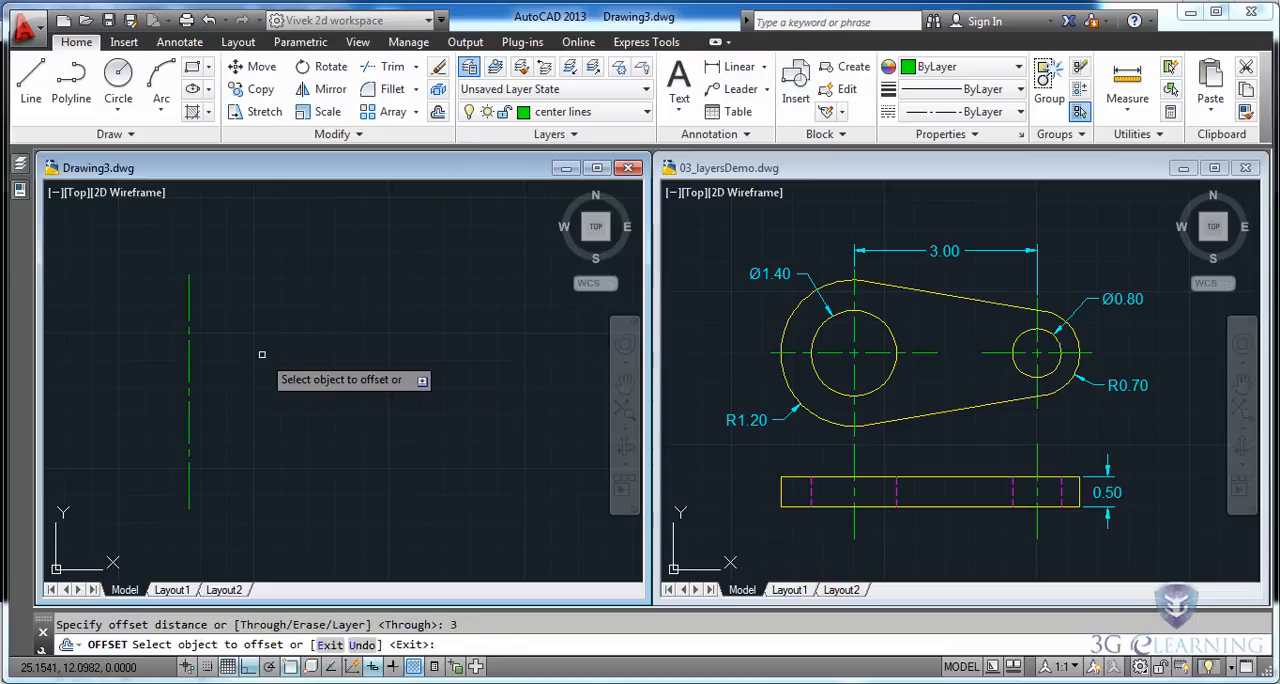
pyautogui.click(189, 392)
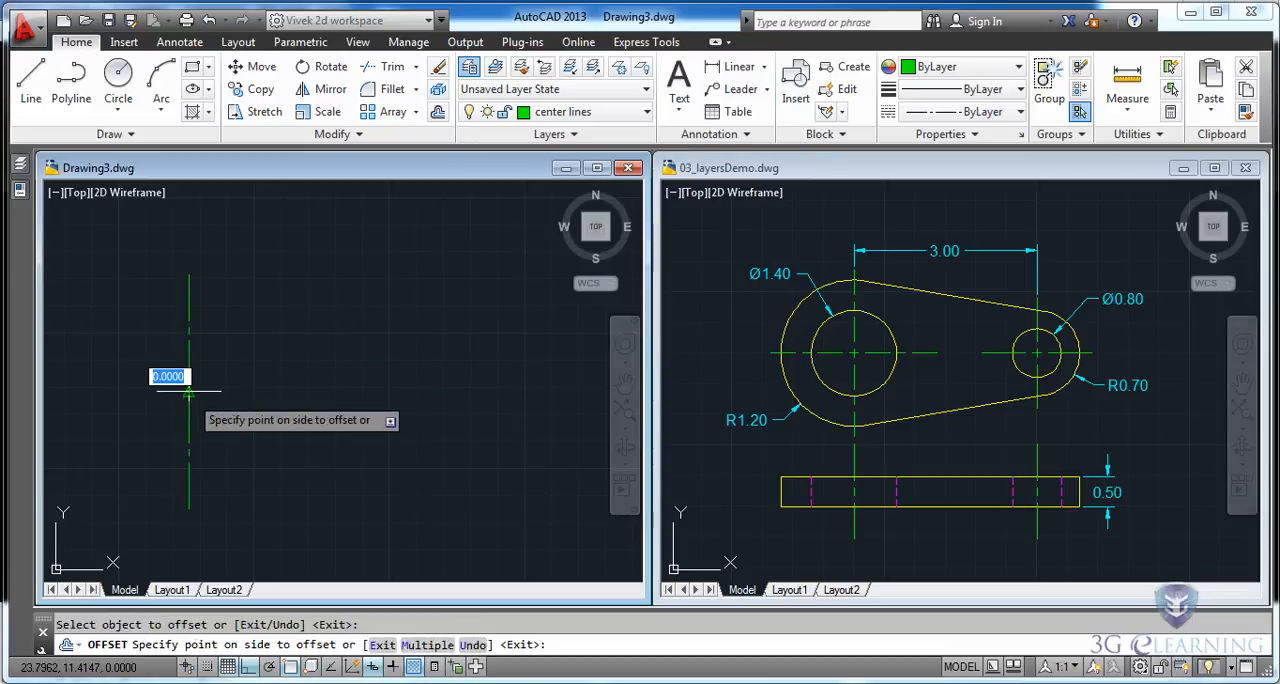
pyautogui.click(299, 393)
pyautogui.press('Escape')
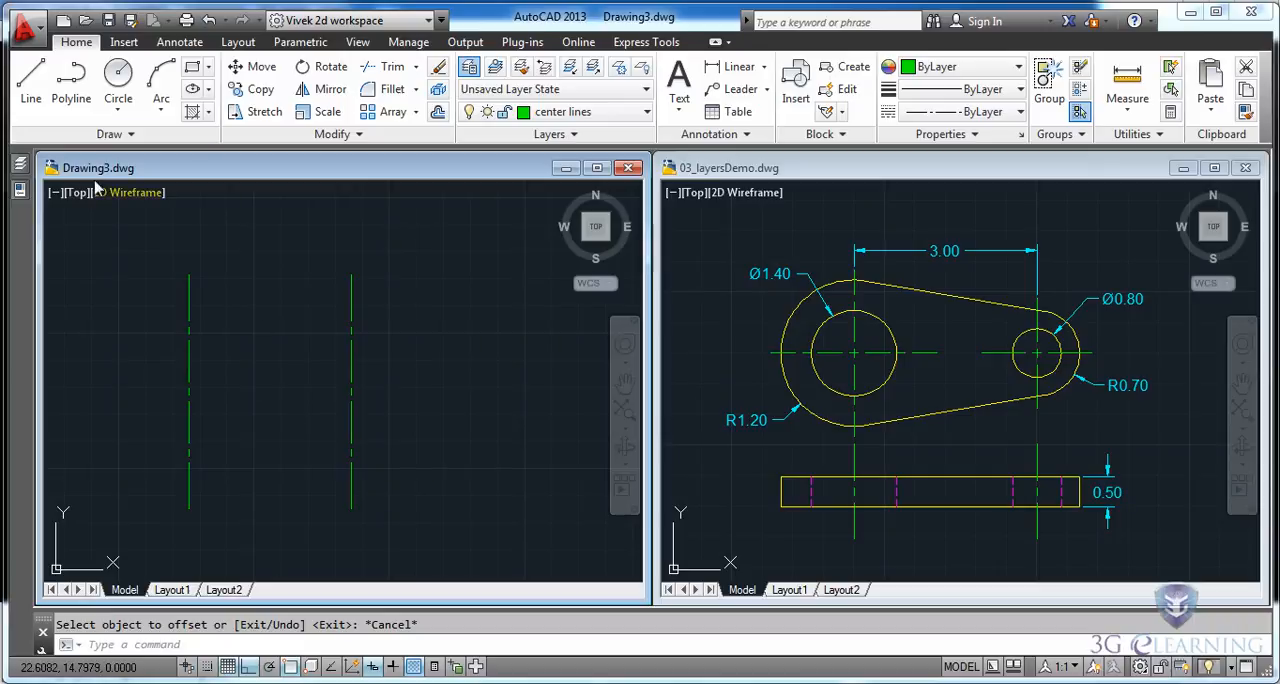
# Draw a horizontal center line joining the midpoints of the two vertical center lines.
pyautogui.click(31, 86)
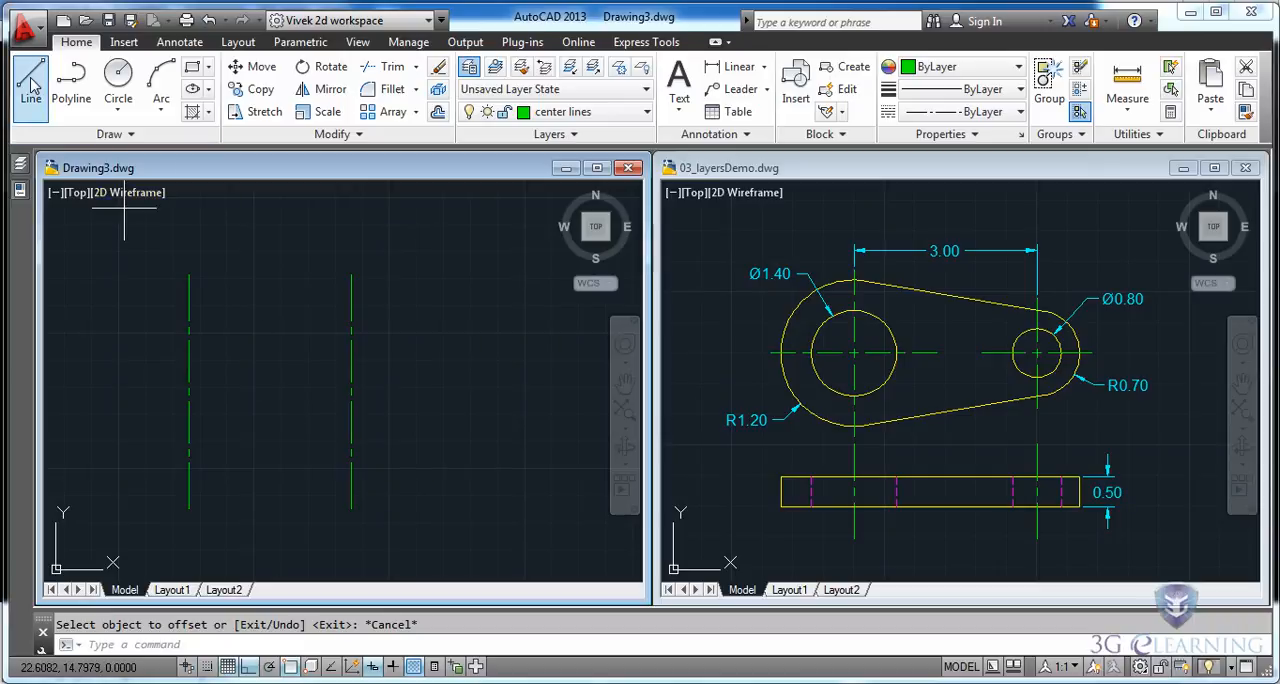
pyautogui.click(188, 391)
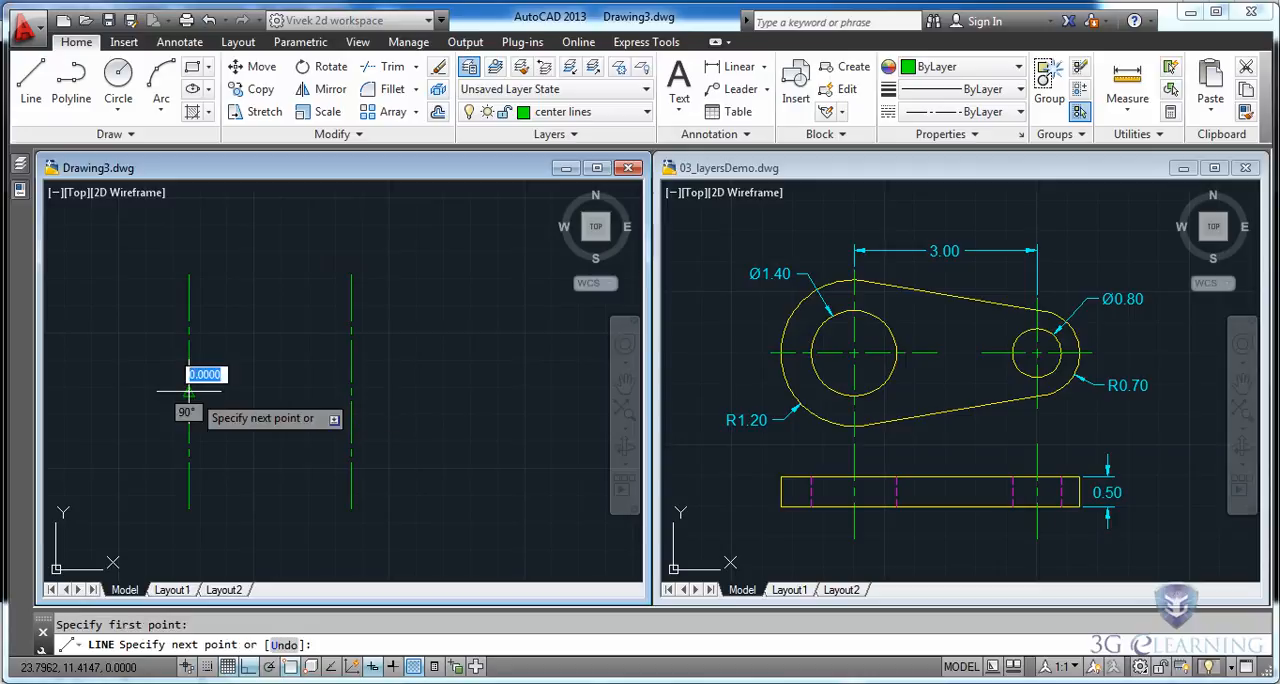
pyautogui.click(351, 391)
pyautogui.press('Escape')
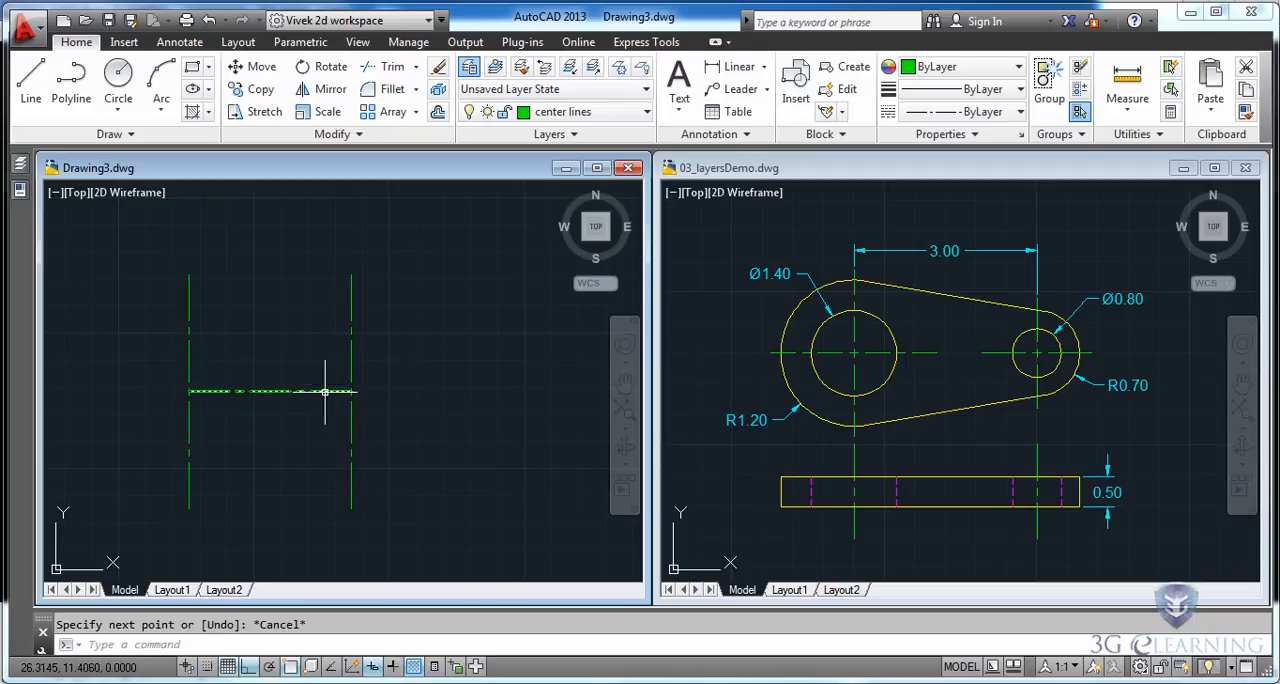
# Make the part layer current.
pyautogui.moveTo(22, 166)
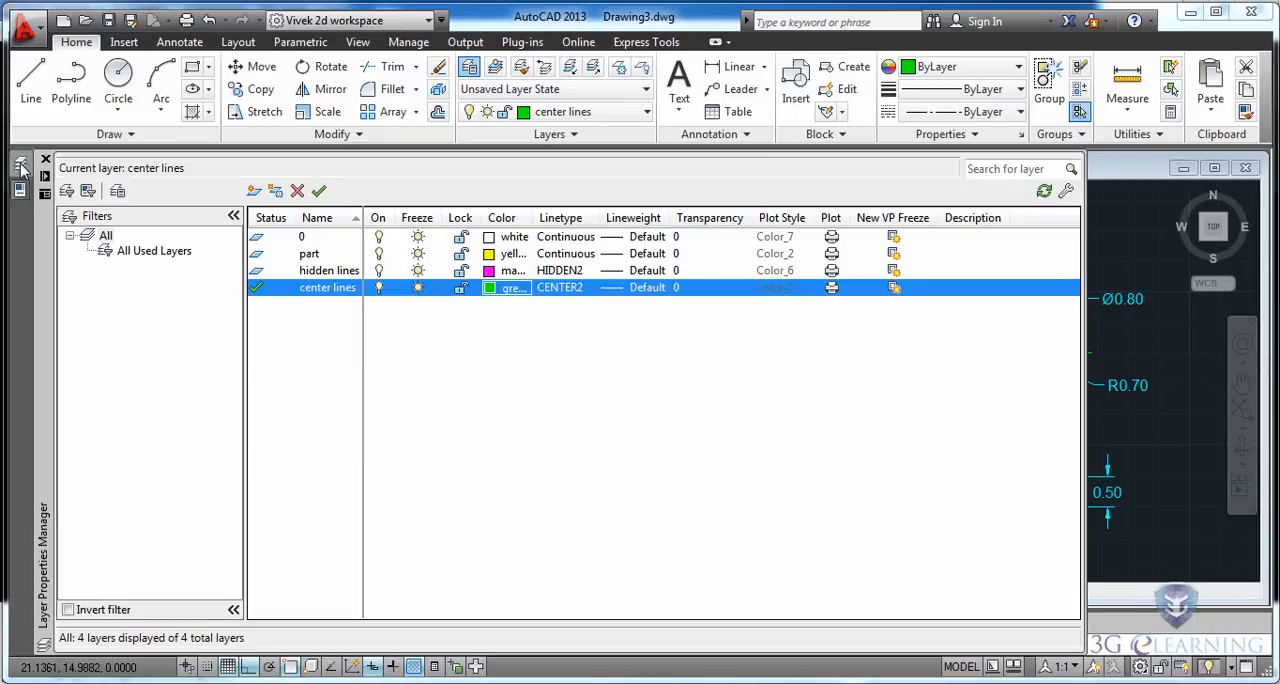
pyautogui.click(314, 256)
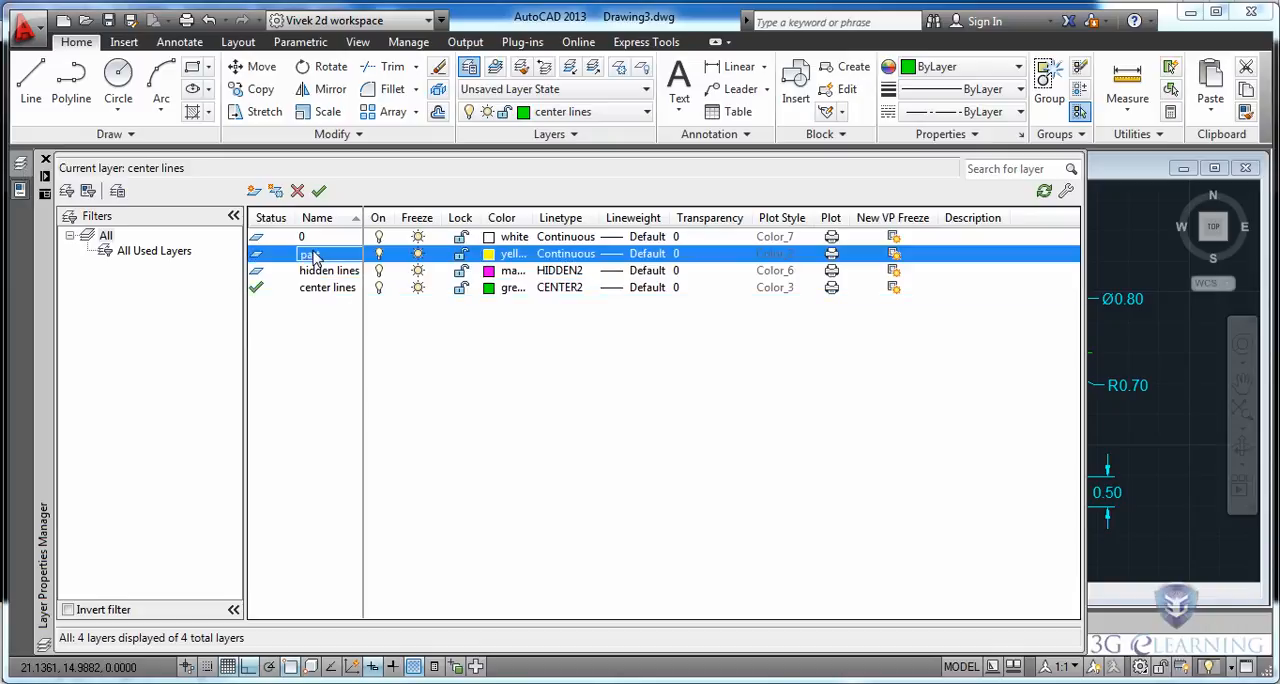
pyautogui.click(319, 193)
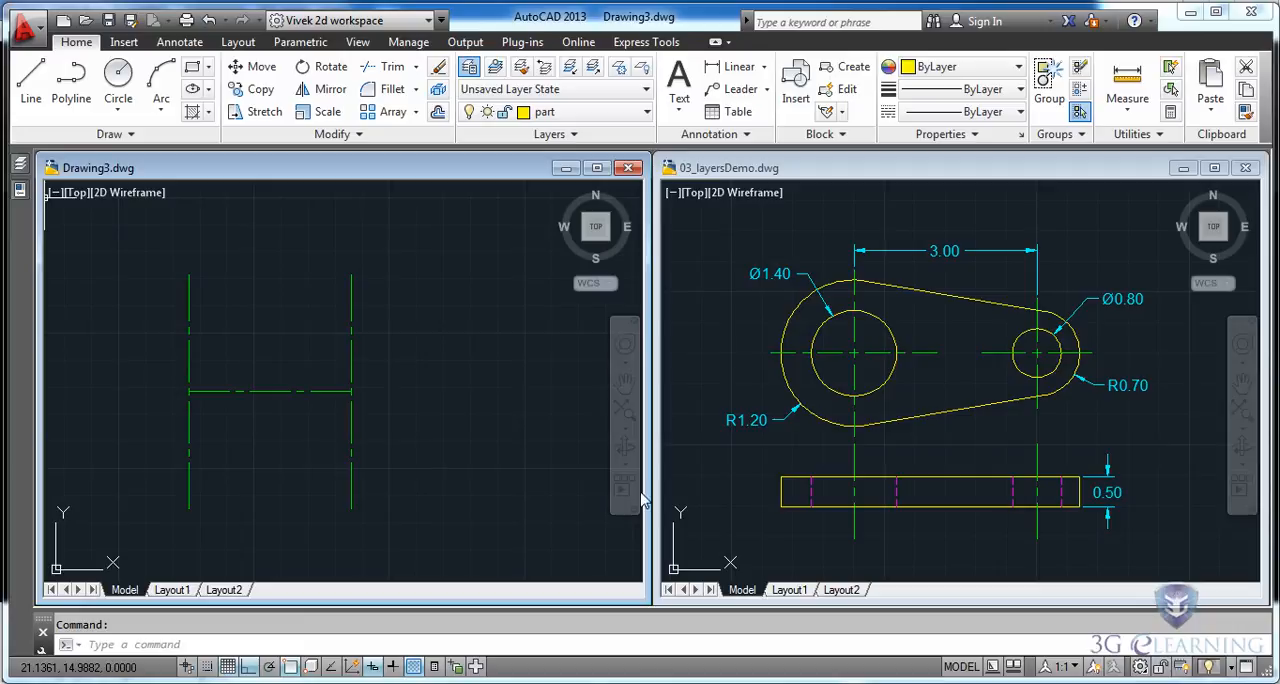
# Draw two concentric circles, one of radius 1.2 and one of diameter 1.4, centered on the left intersection of the center lines.
pyautogui.click(119, 83)
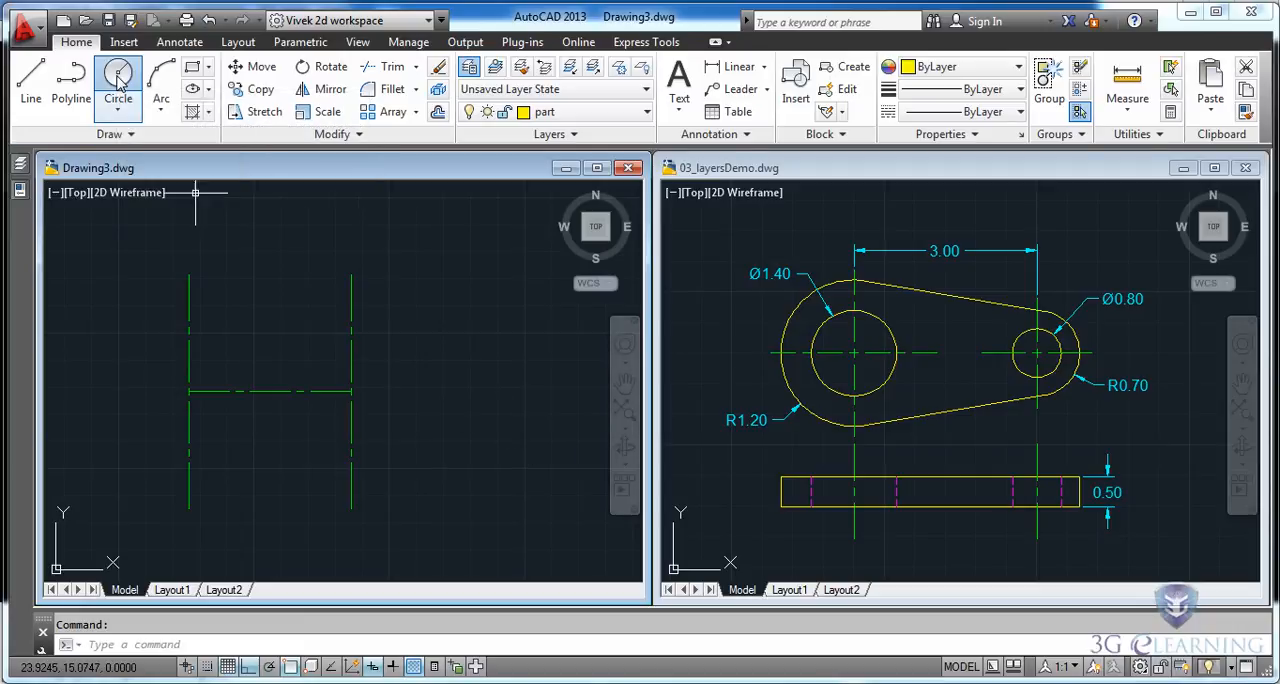
pyautogui.click(189, 391)
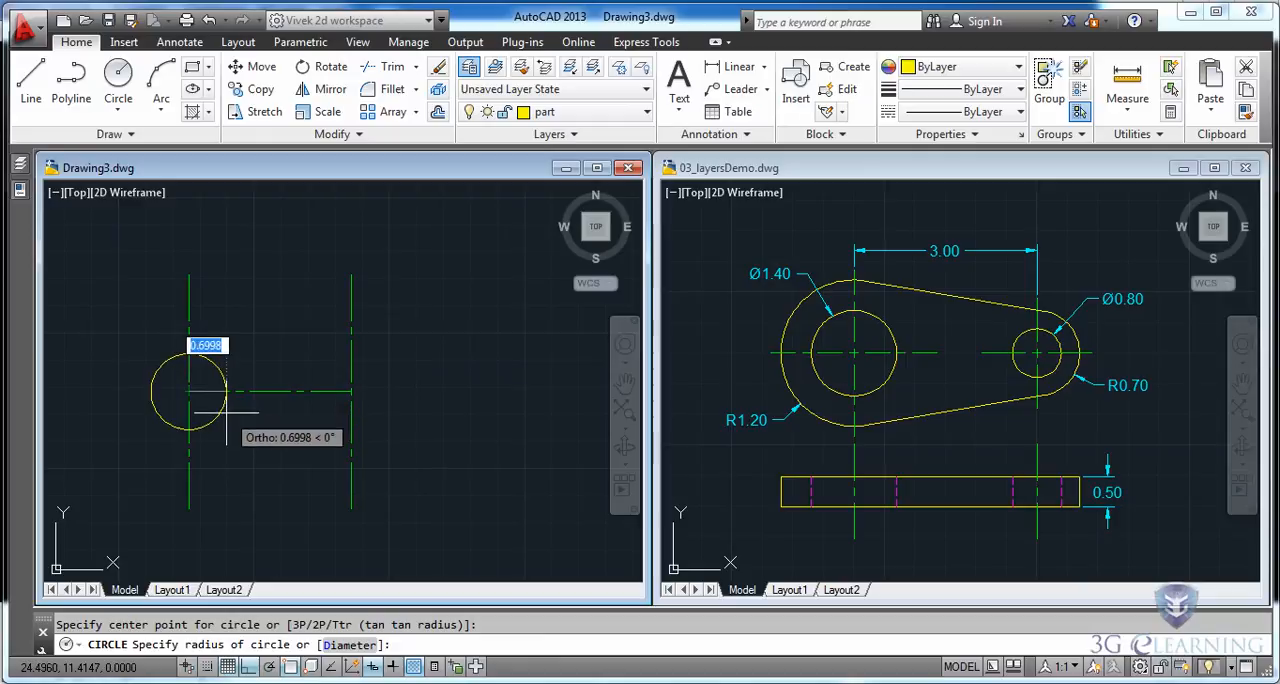
pyautogui.write('1.2')
pyautogui.press('Return')
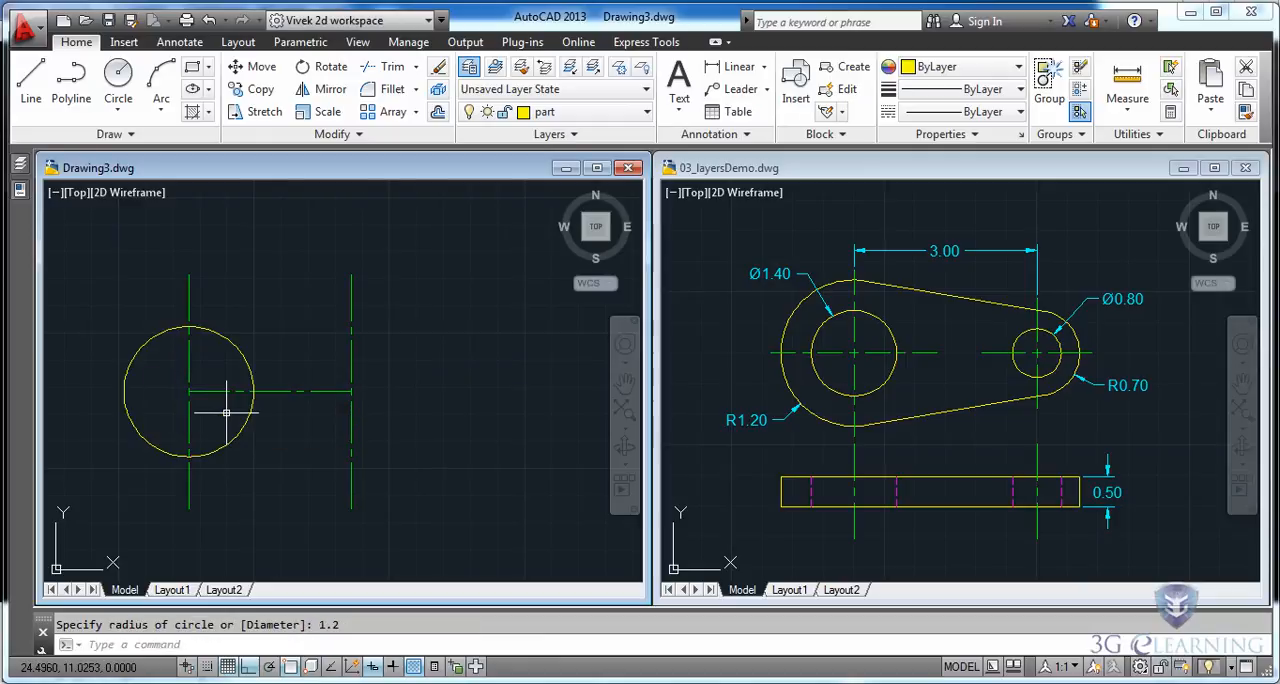
pyautogui.press('Return')
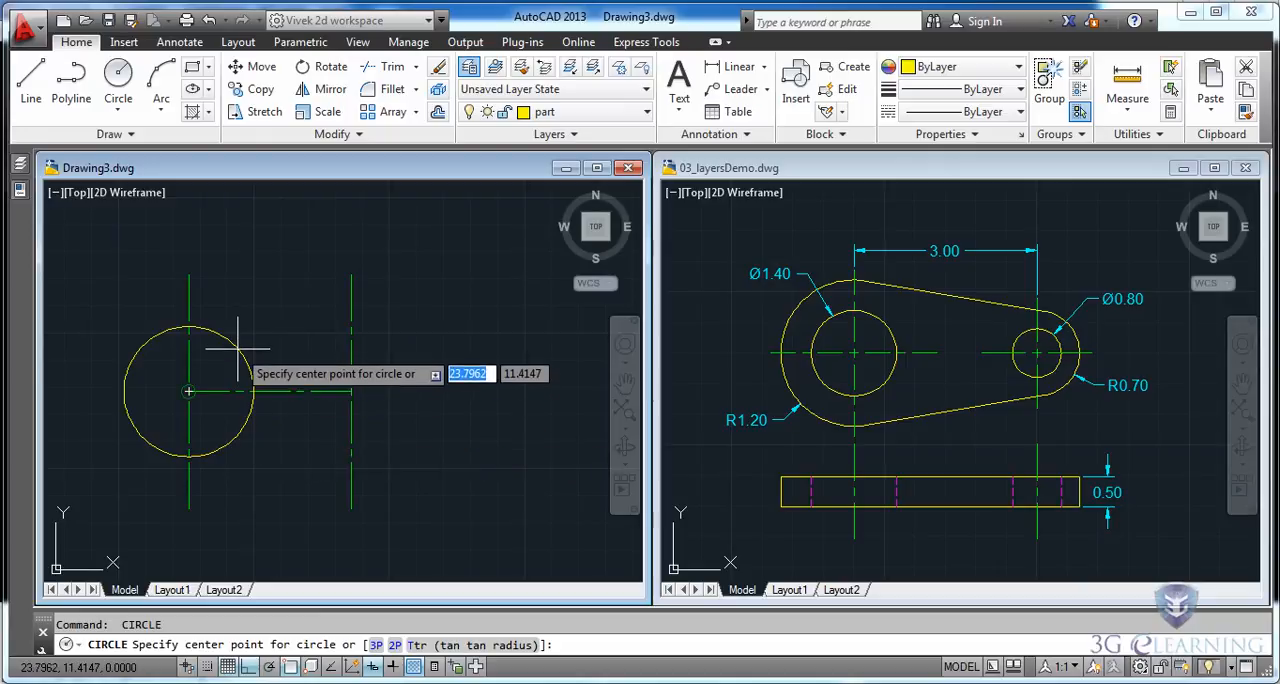
pyautogui.click(189, 391)
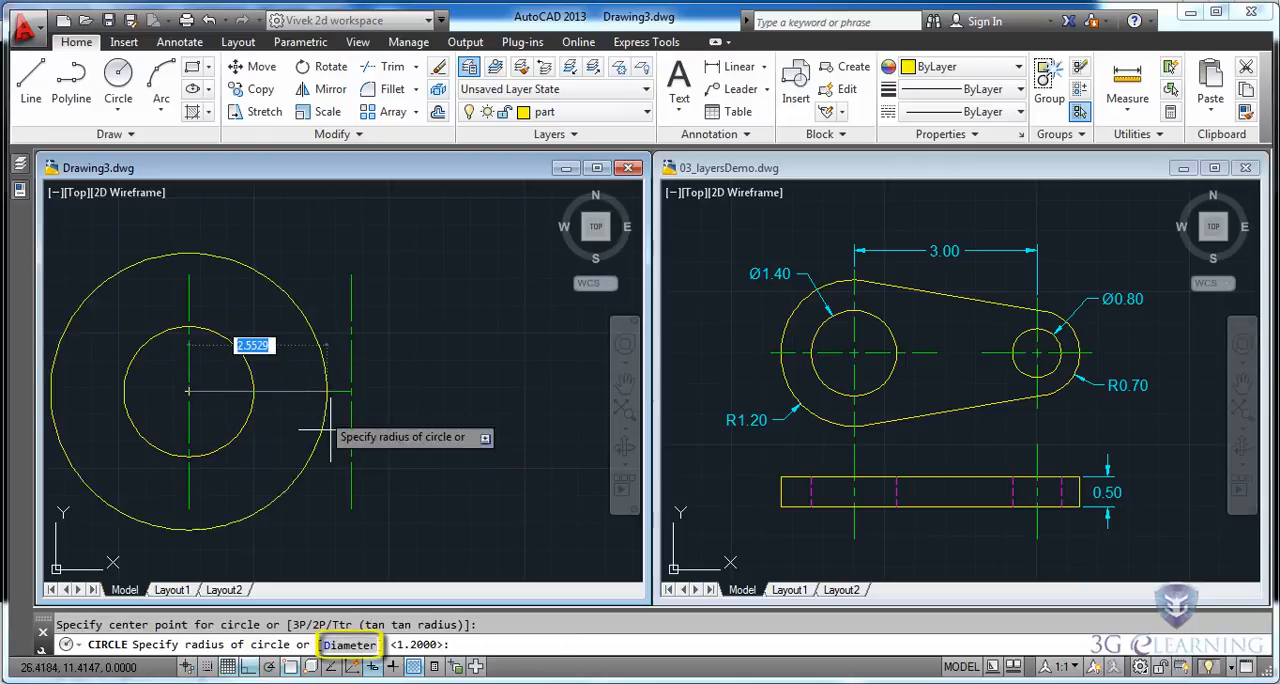
pyautogui.click(340, 647)
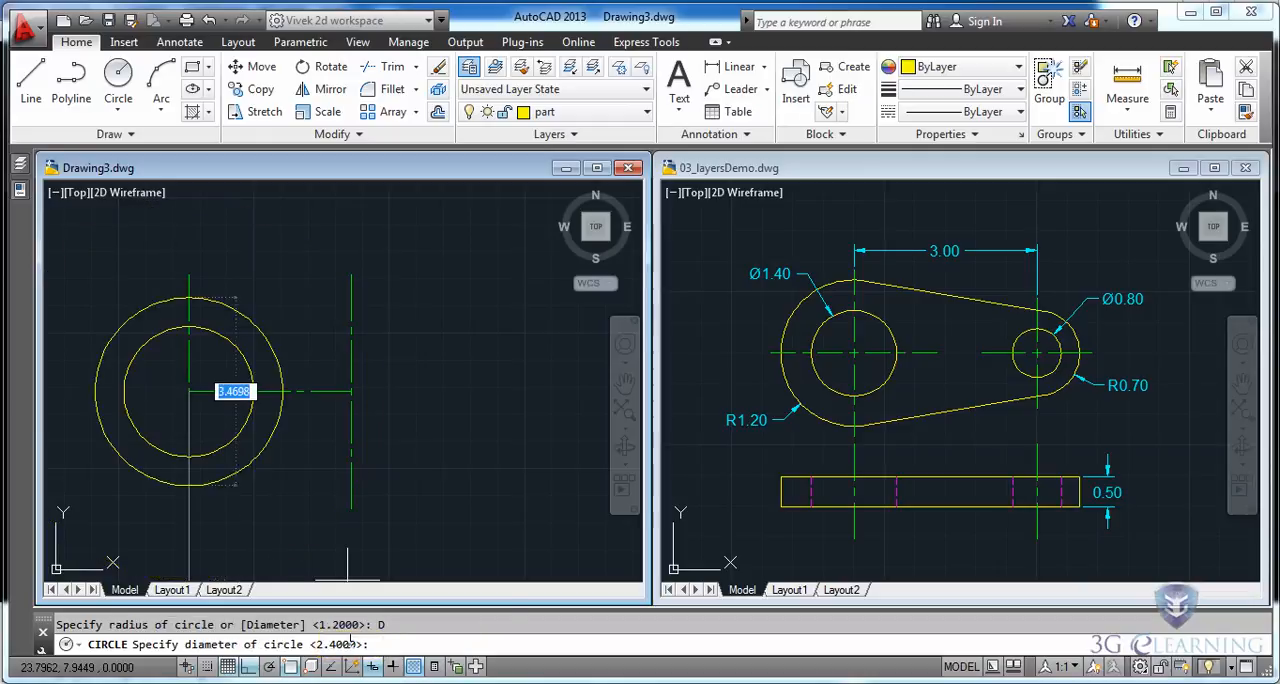
pyautogui.write('1.4')
pyautogui.press('Return')
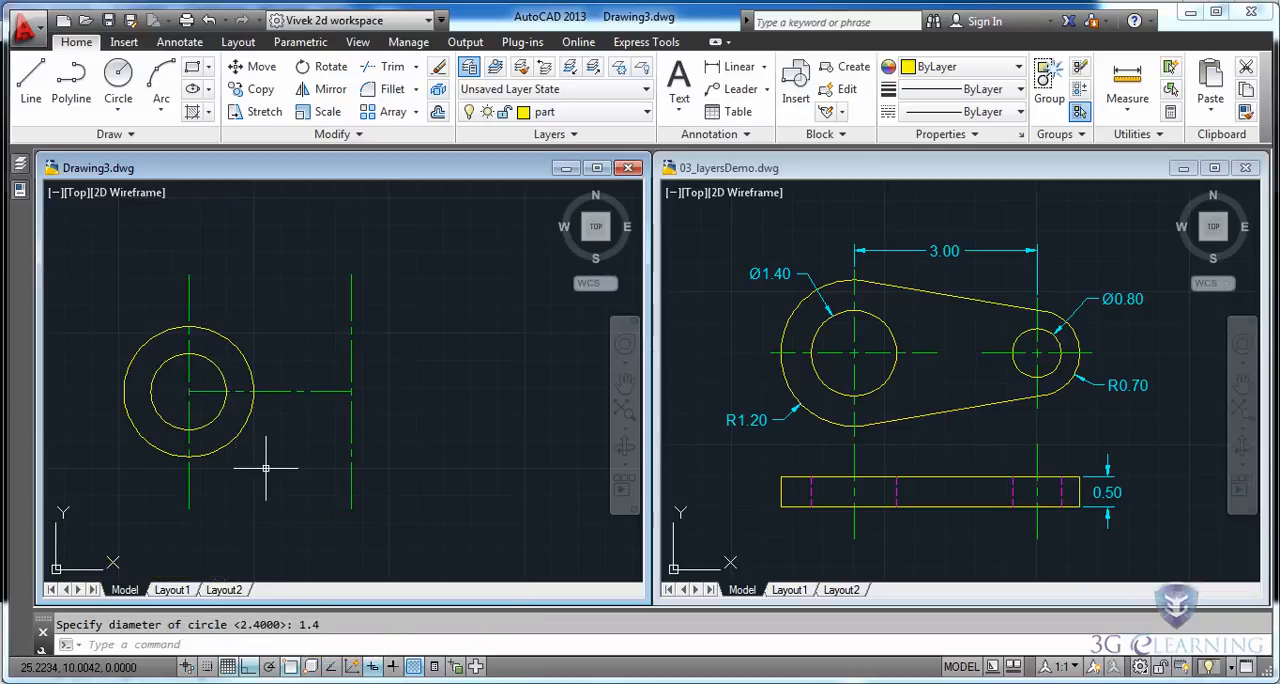
# Draw two concentric circles, one of radius 0.7 and one of diameter 0.8, centered on the right intersection of the center lines.
pyautogui.press('Return')
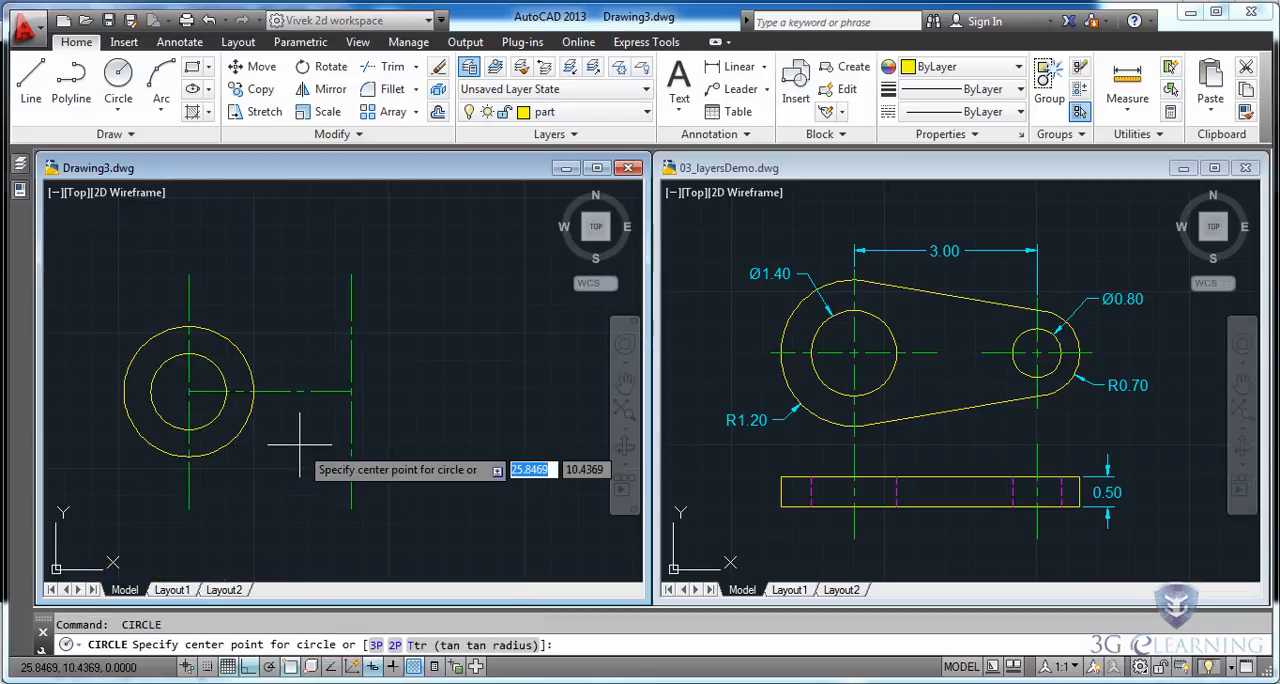
pyautogui.click(351, 392)
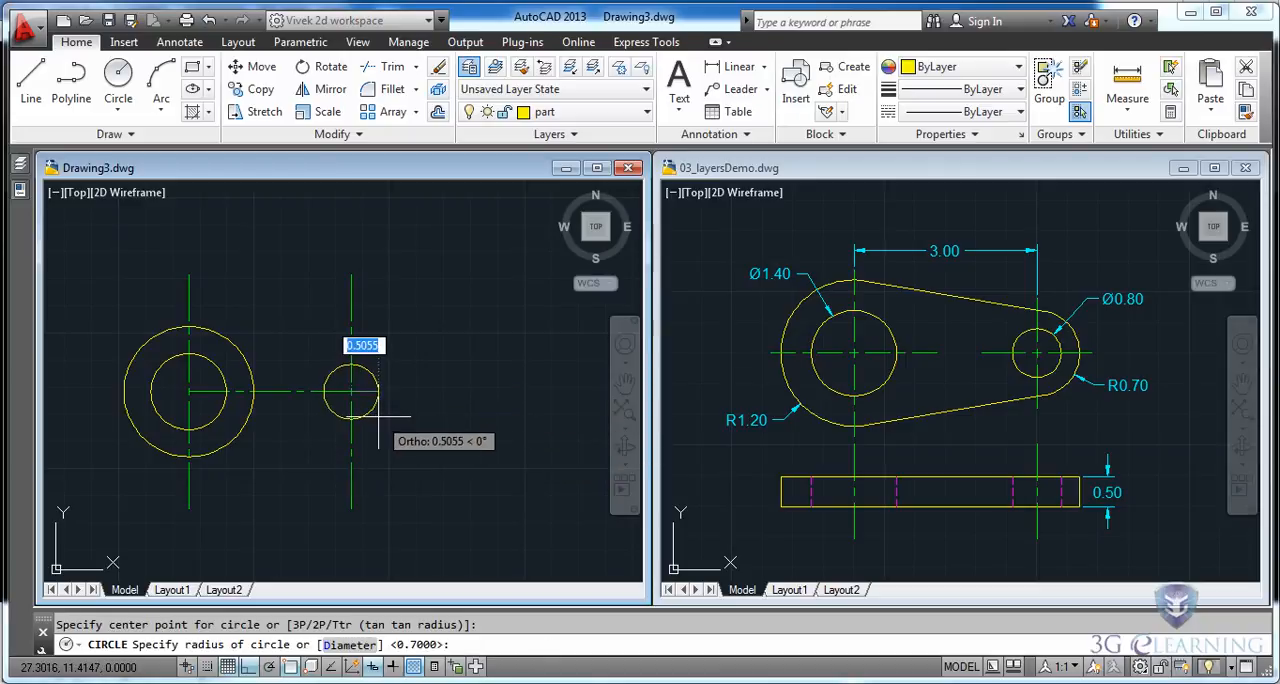
pyautogui.write('.7')
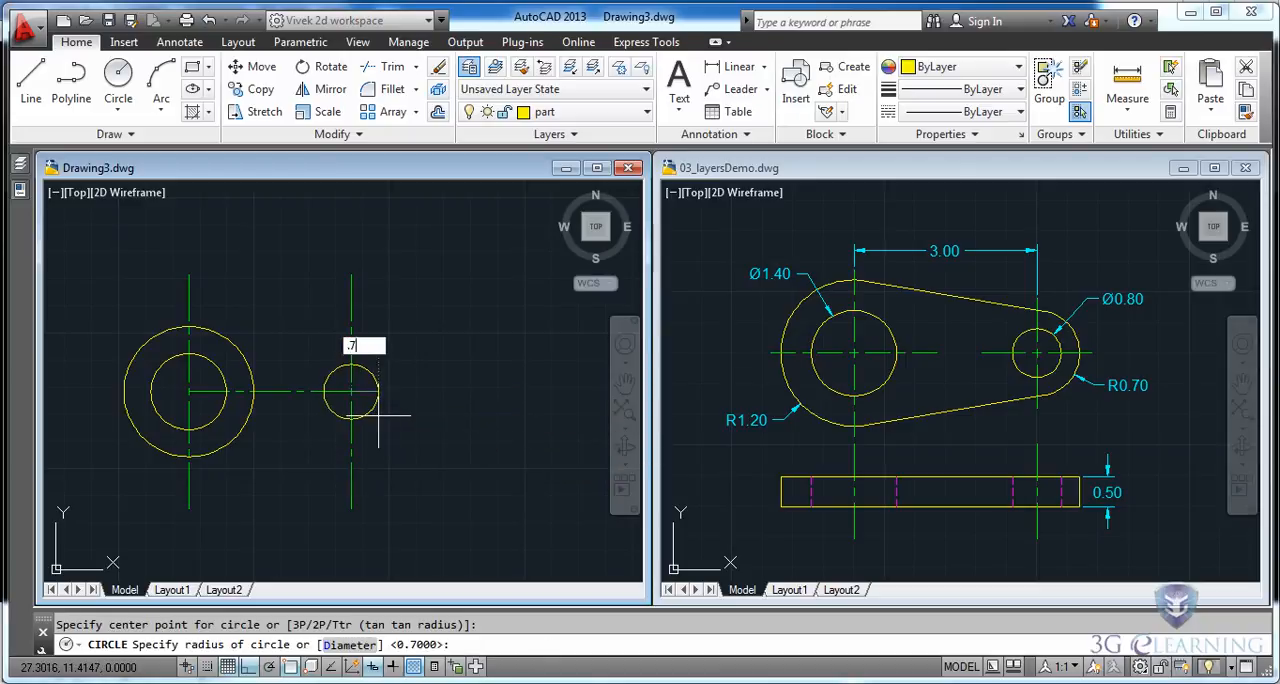
pyautogui.press('Return')
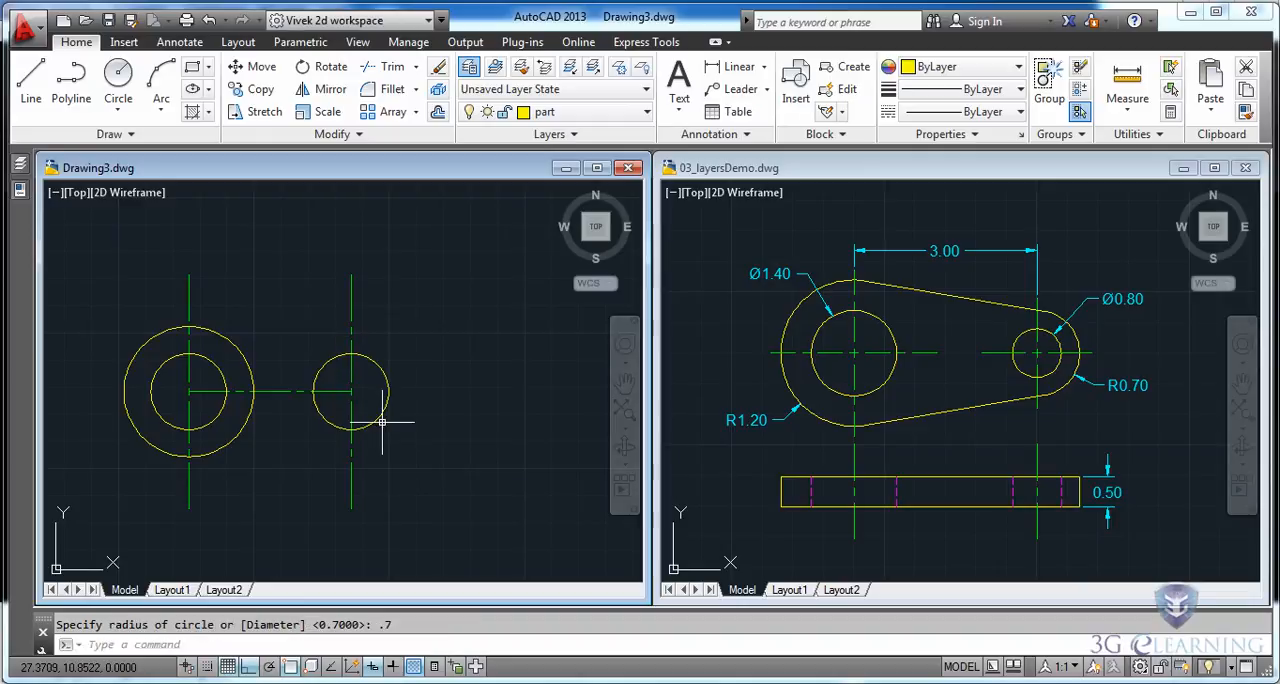
pyautogui.press('Return')
pyautogui.click(351, 391)
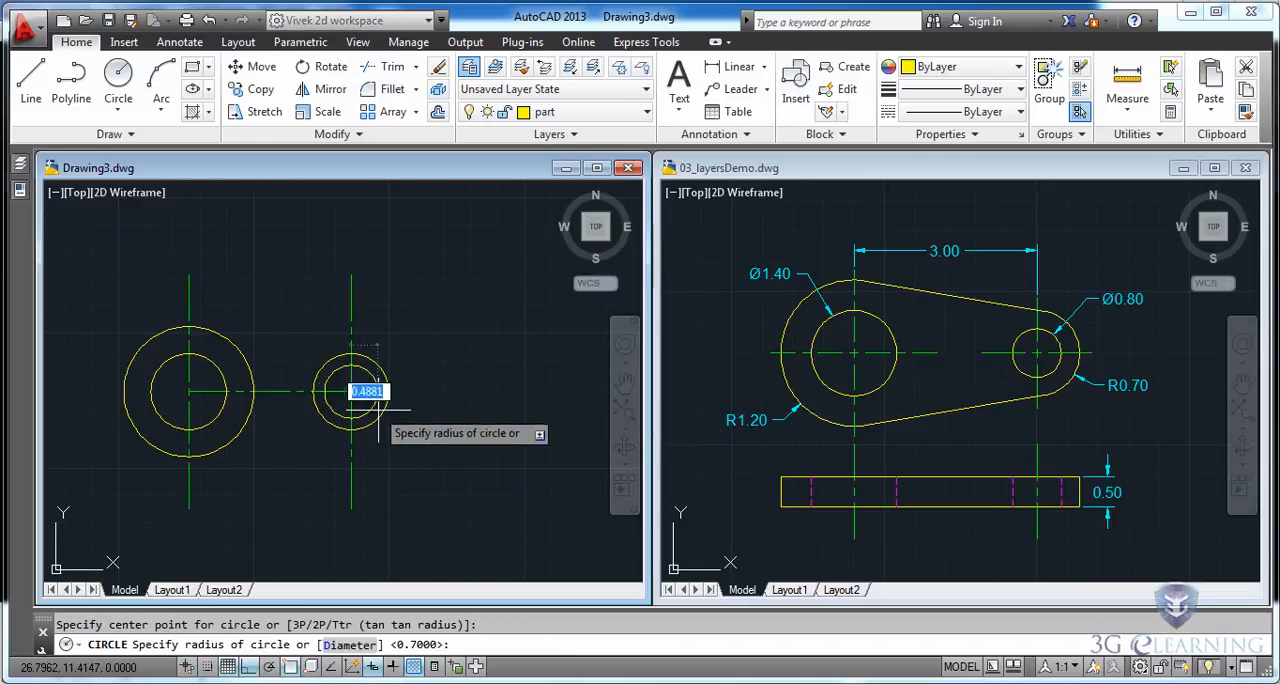
pyautogui.click(352, 645)
pyautogui.write('.8')
pyautogui.press('Return')
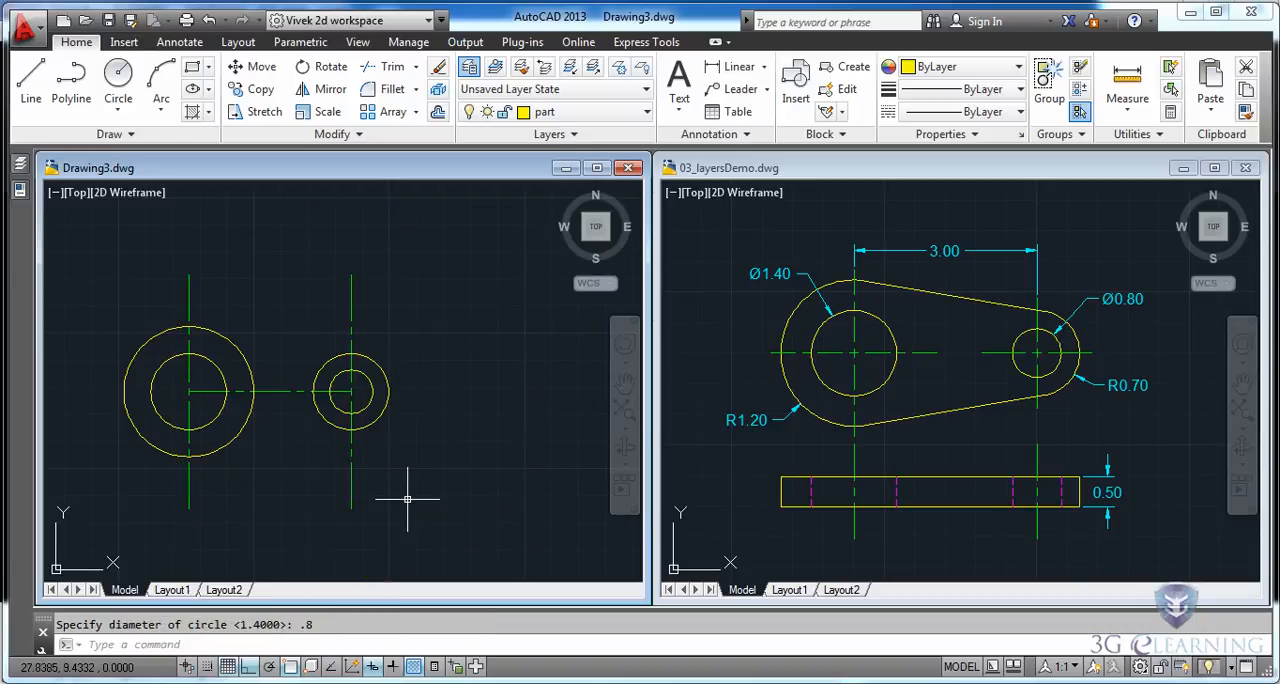
# Draw a line tangent to the upper sides of the two outer circles, from the large circle to the small one.
pyautogui.scroll(2, 252, 440)
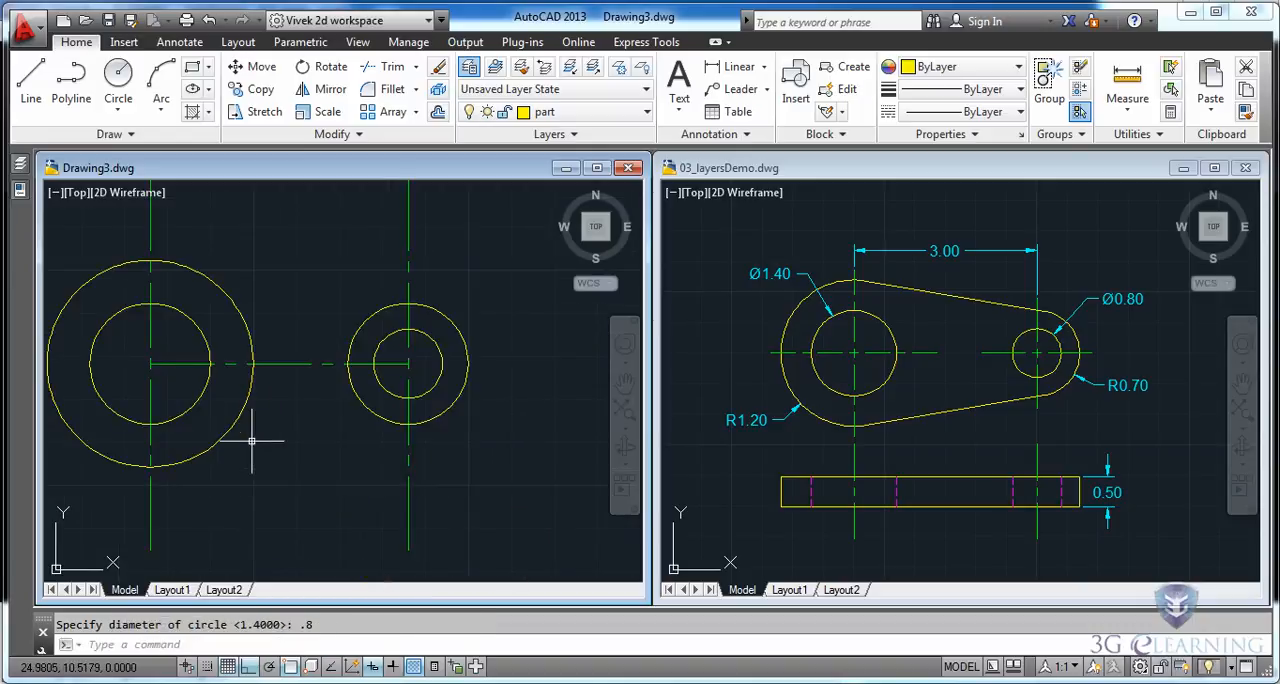
pyautogui.moveTo(252, 440); pyautogui.dragTo(326, 449, button='middle')
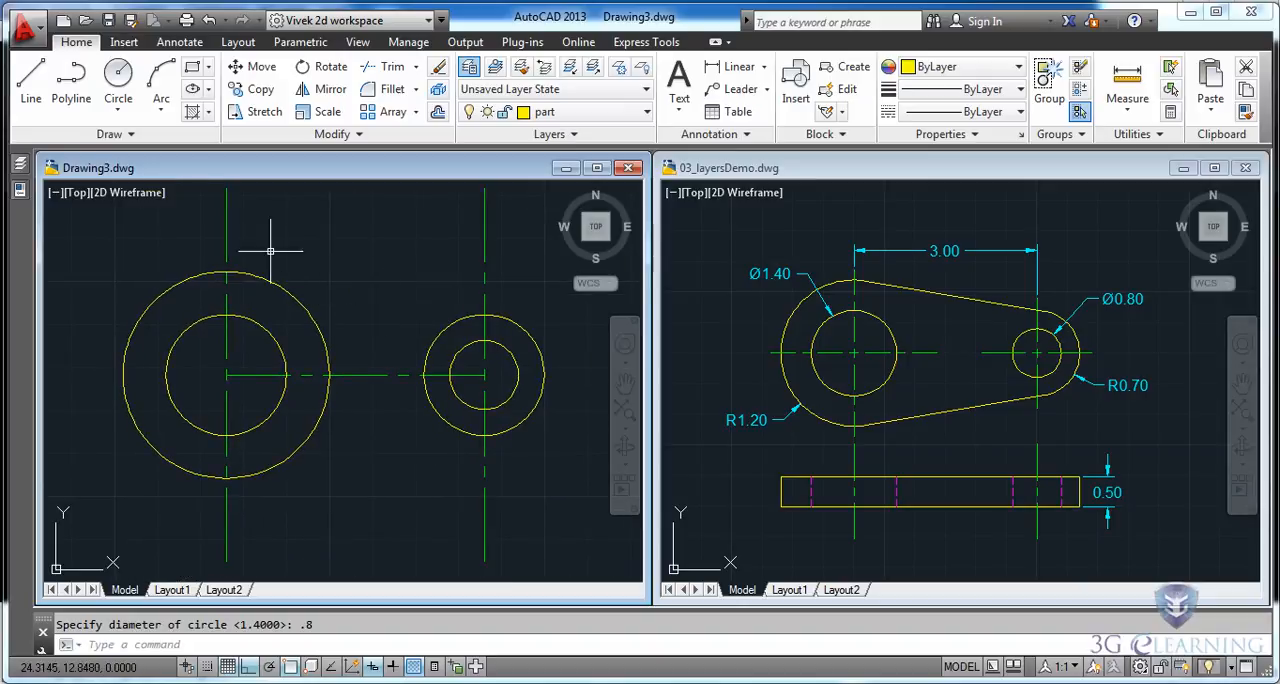
pyautogui.click(31, 80)
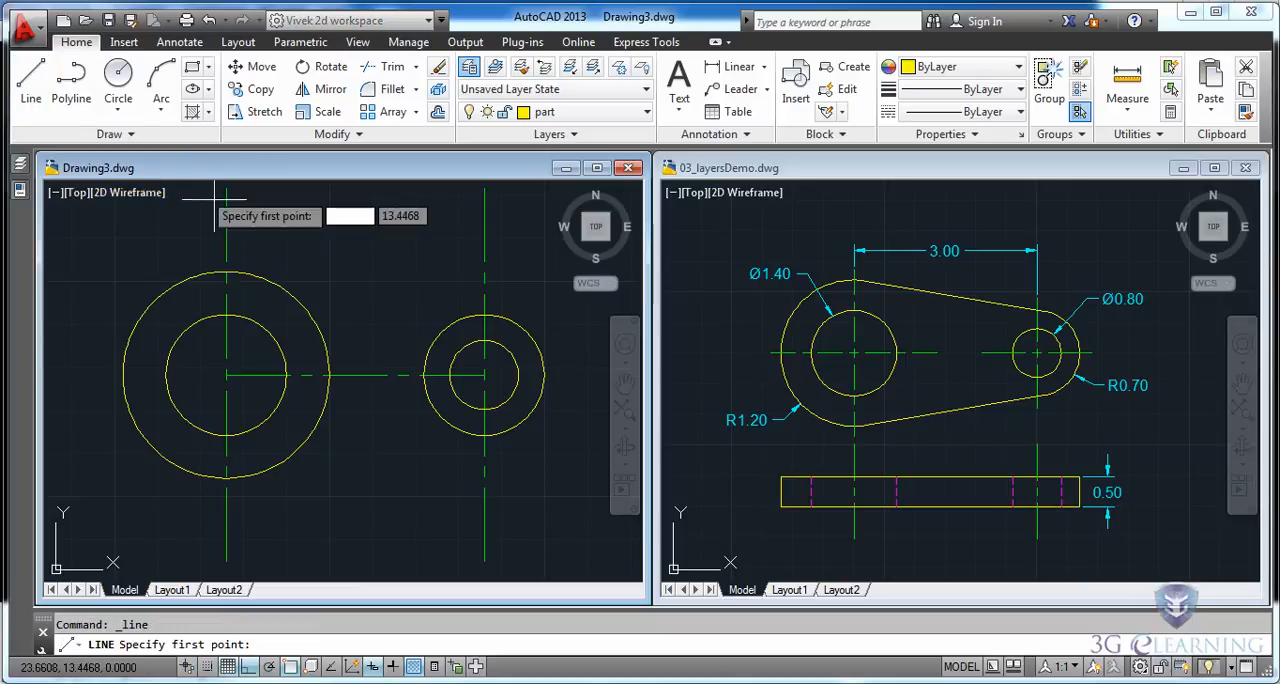
pyautogui.keyDown('shift'); pyautogui.rightClick(336, 280); pyautogui.keyUp('shift')
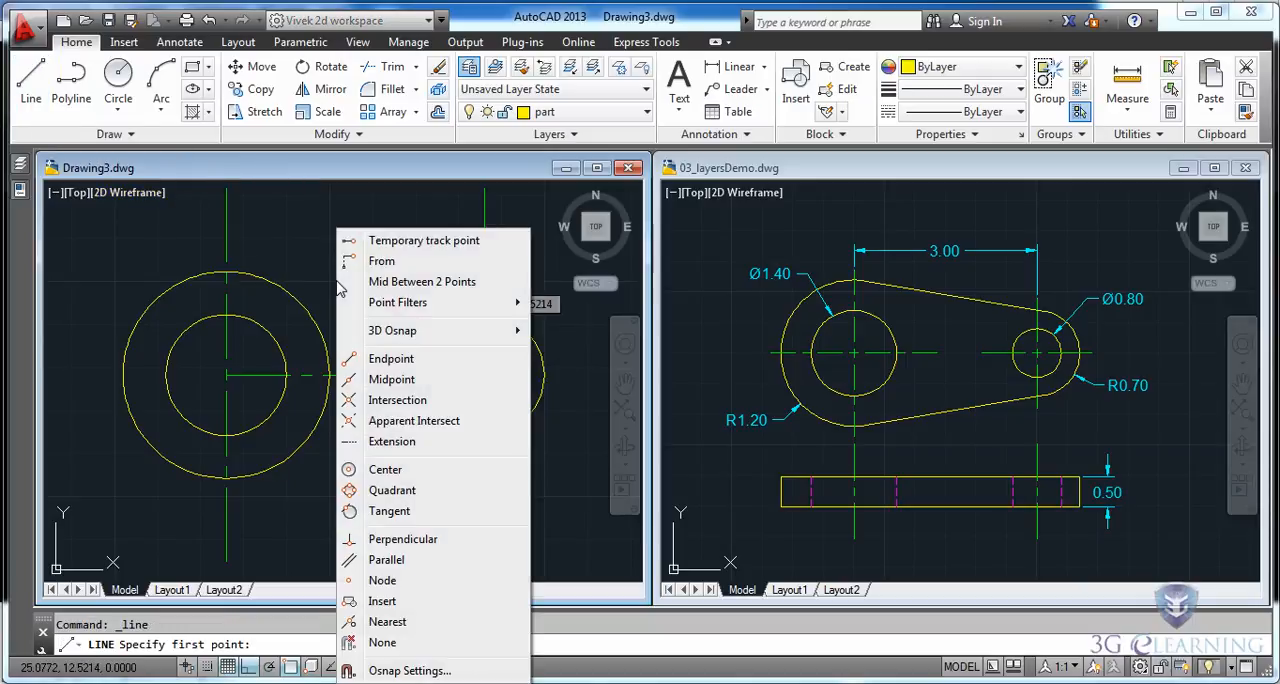
pyautogui.click(390, 513)
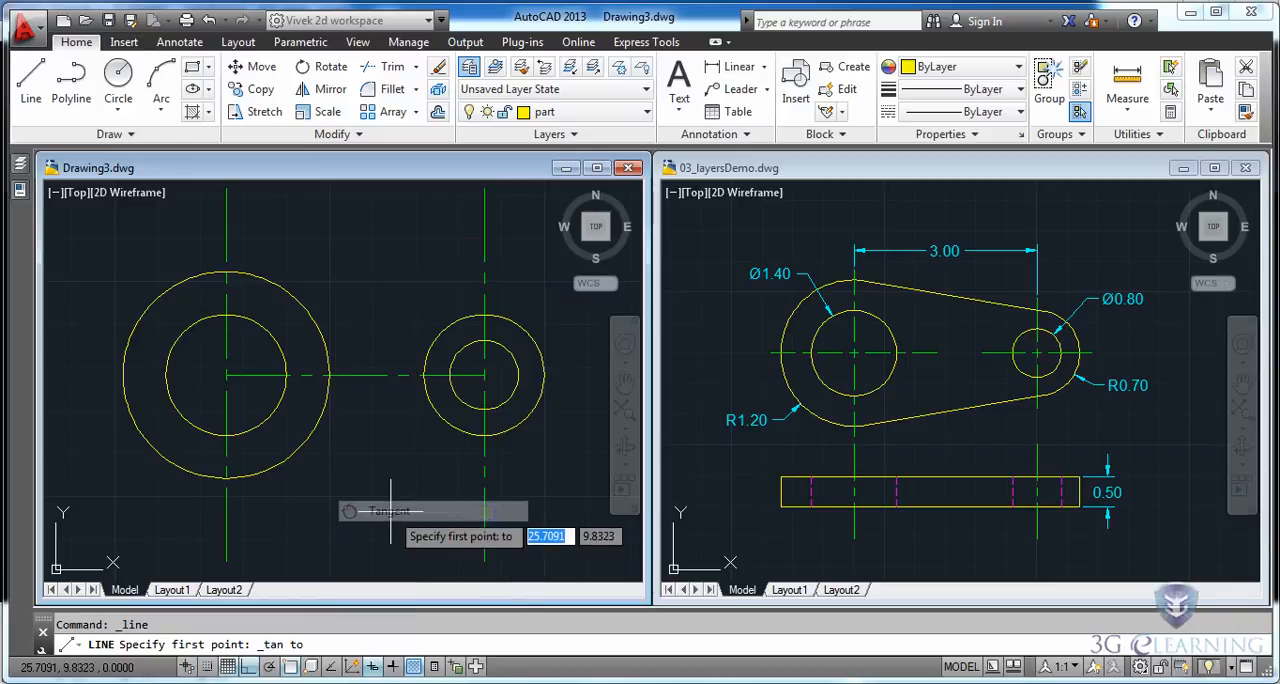
pyautogui.click(236, 270)
pyautogui.keyDown('shift'); pyautogui.rightClick(410, 292); pyautogui.keyUp('shift')
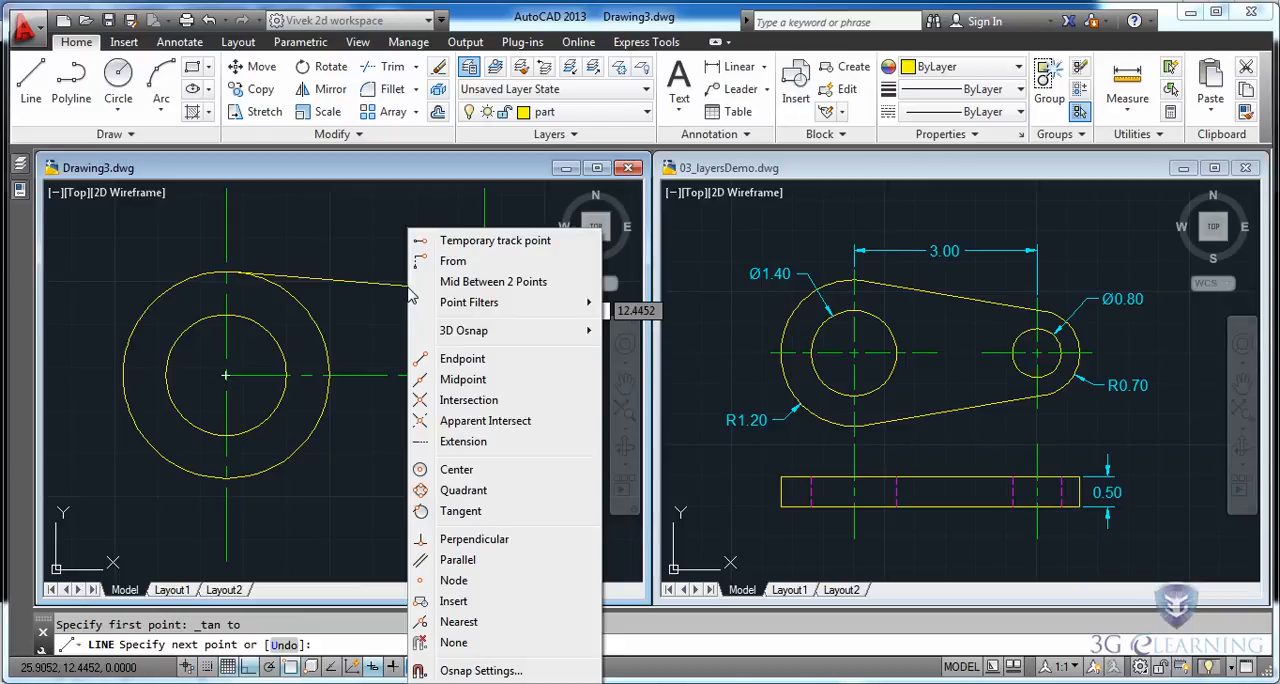
pyautogui.click(460, 511)
pyautogui.click(492, 317)
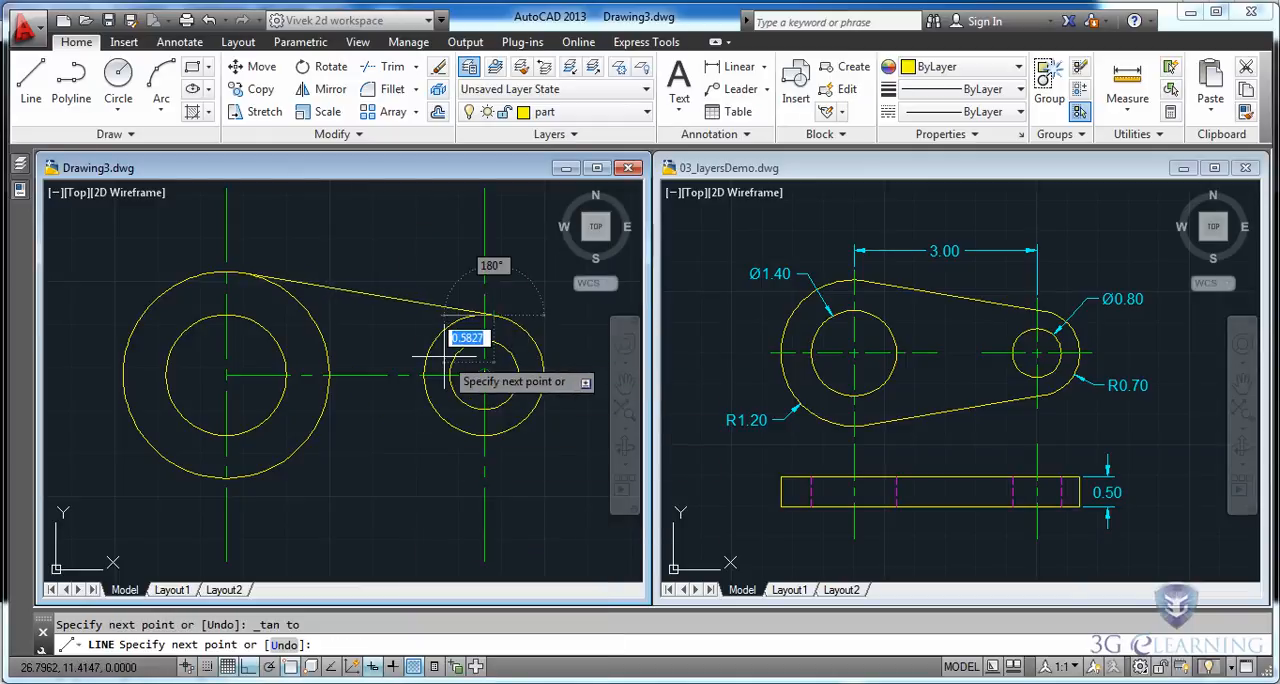
pyautogui.press('Escape')
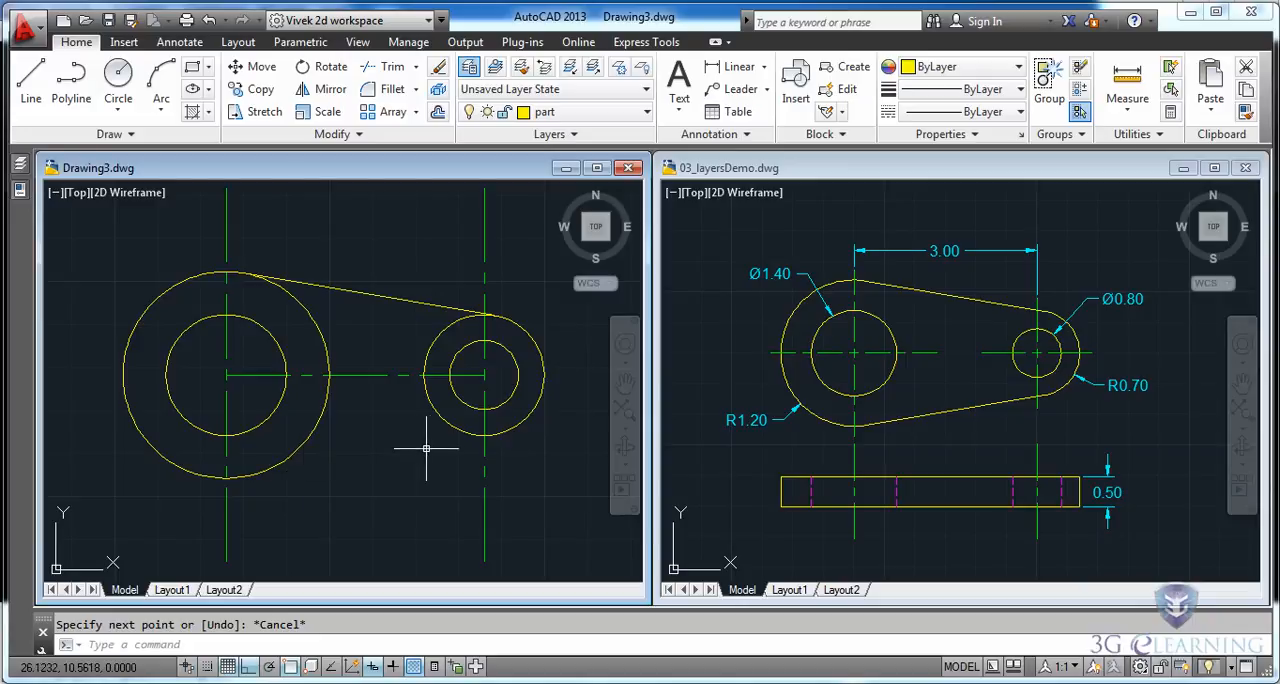
# Mirror the upper tangent line about the horizontal center line through both circle centers, keeping the source line.
pyautogui.click(312, 92)
pyautogui.click(367, 292)
pyautogui.press('Return')
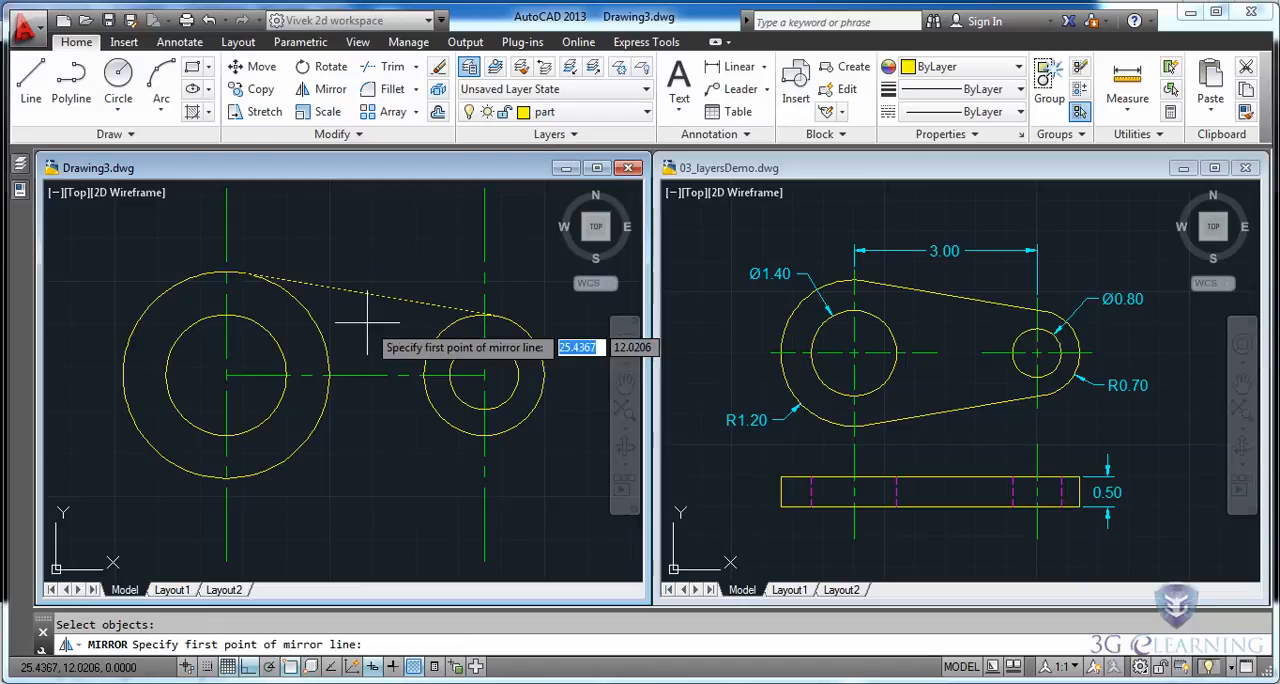
pyautogui.click(484, 375)
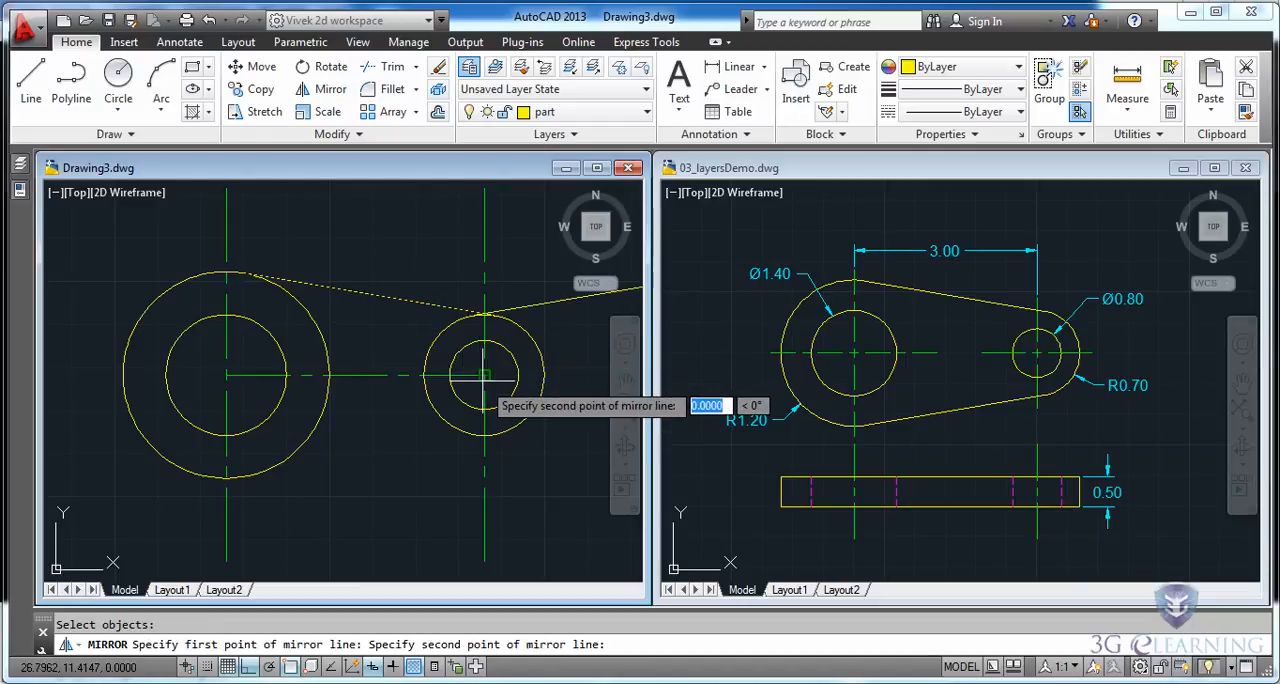
pyautogui.click(226, 375)
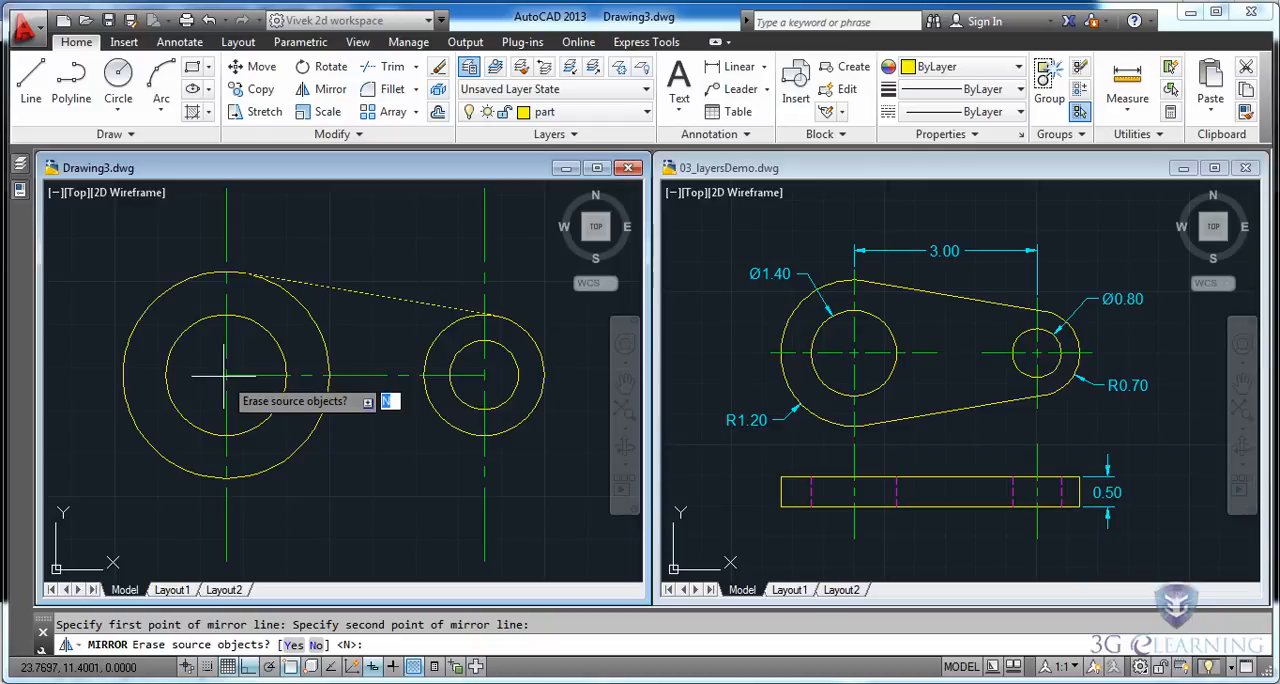
pyautogui.press('Return')
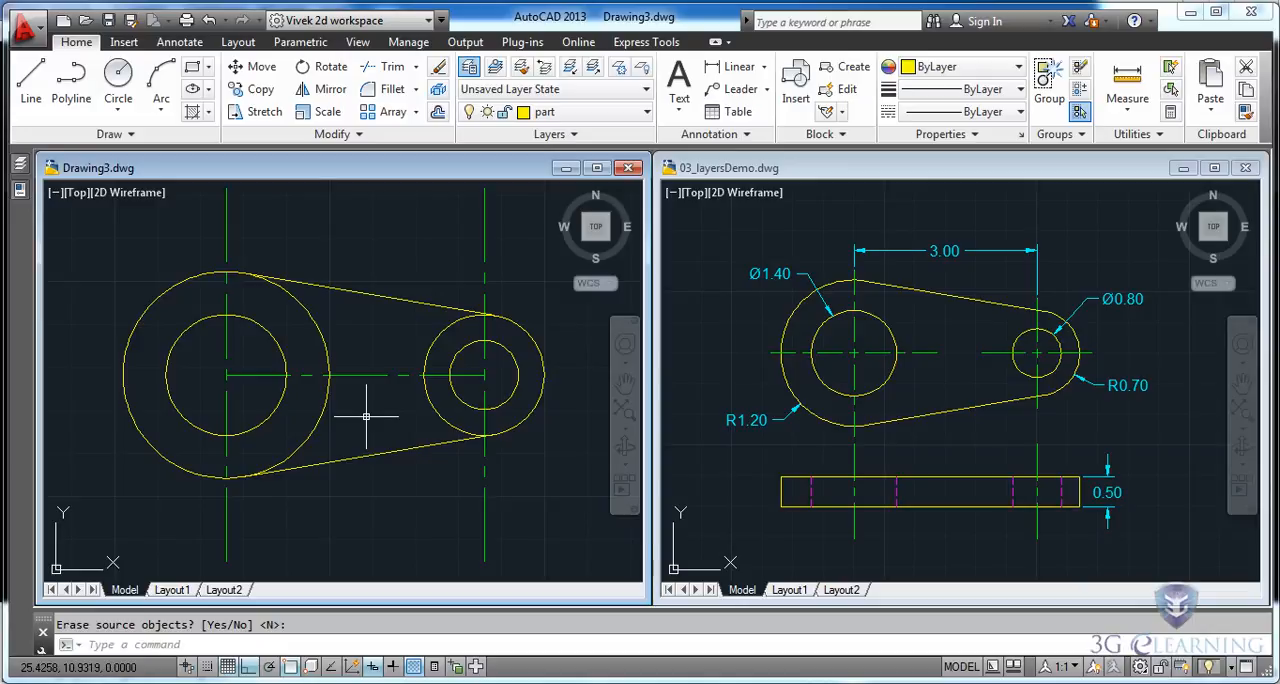
# Trim the inner arcs of both outer circles, using the two tangent lines as cutting edges.
pyautogui.click(383, 70)
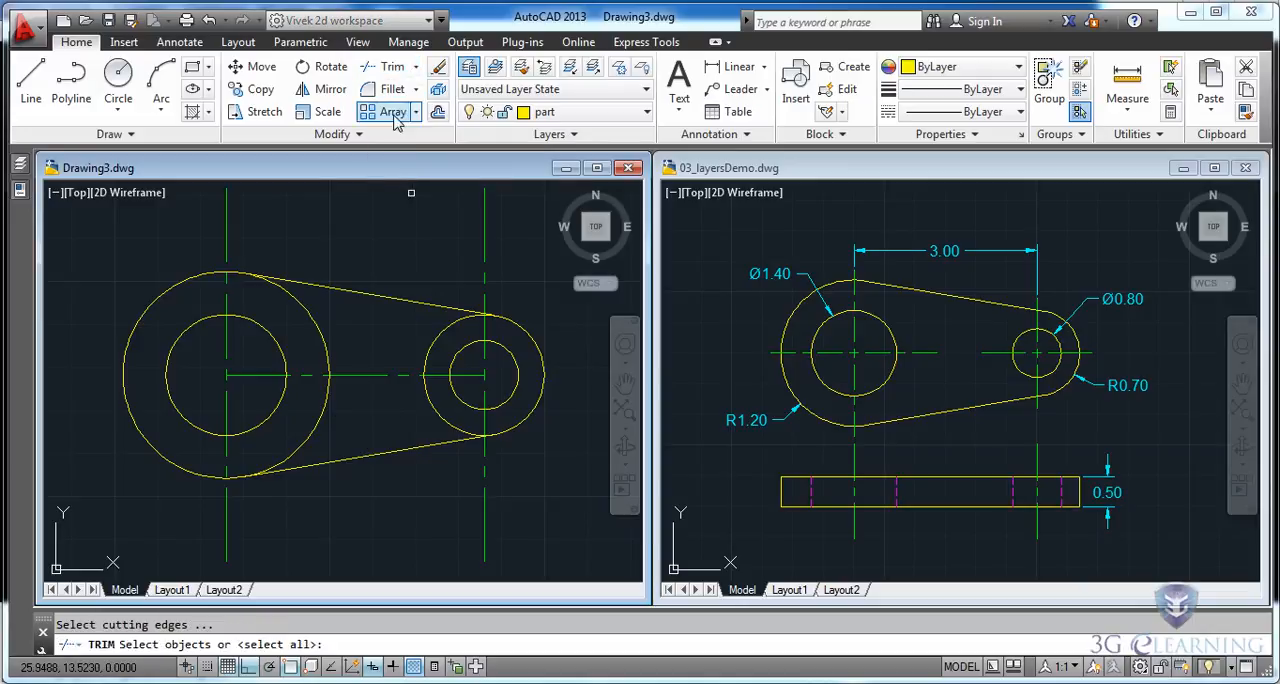
pyautogui.click(374, 293)
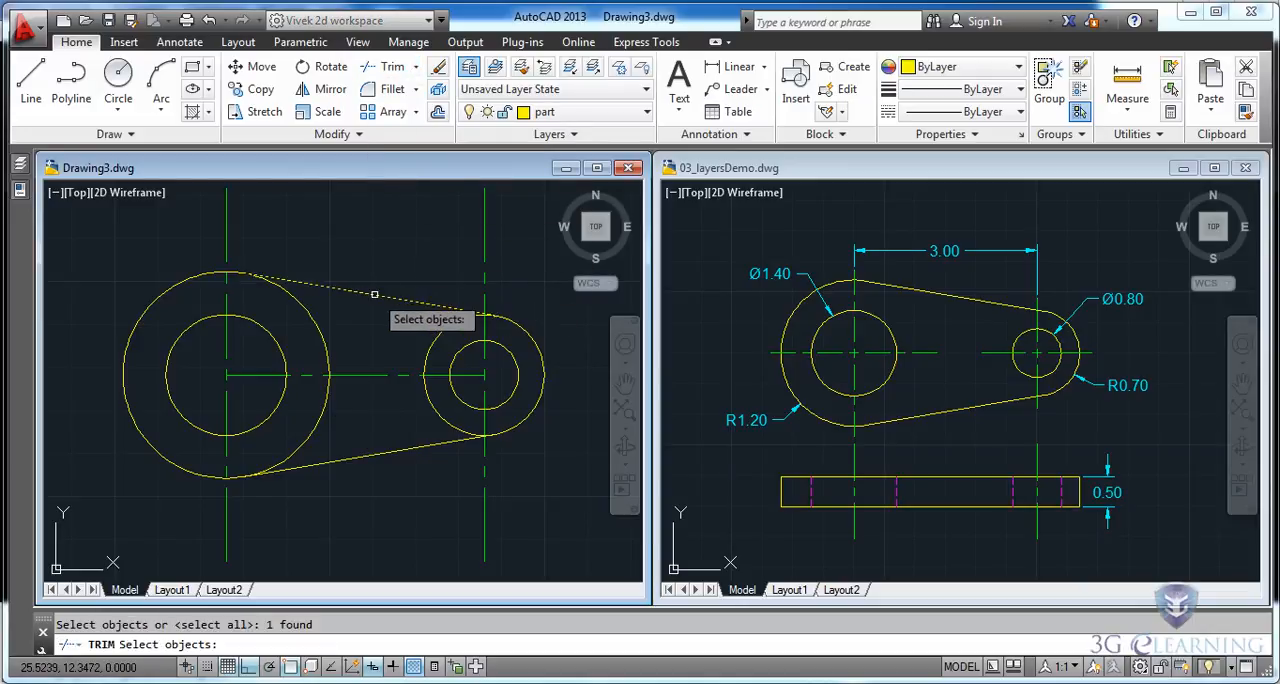
pyautogui.click(384, 451)
pyautogui.press('Return')
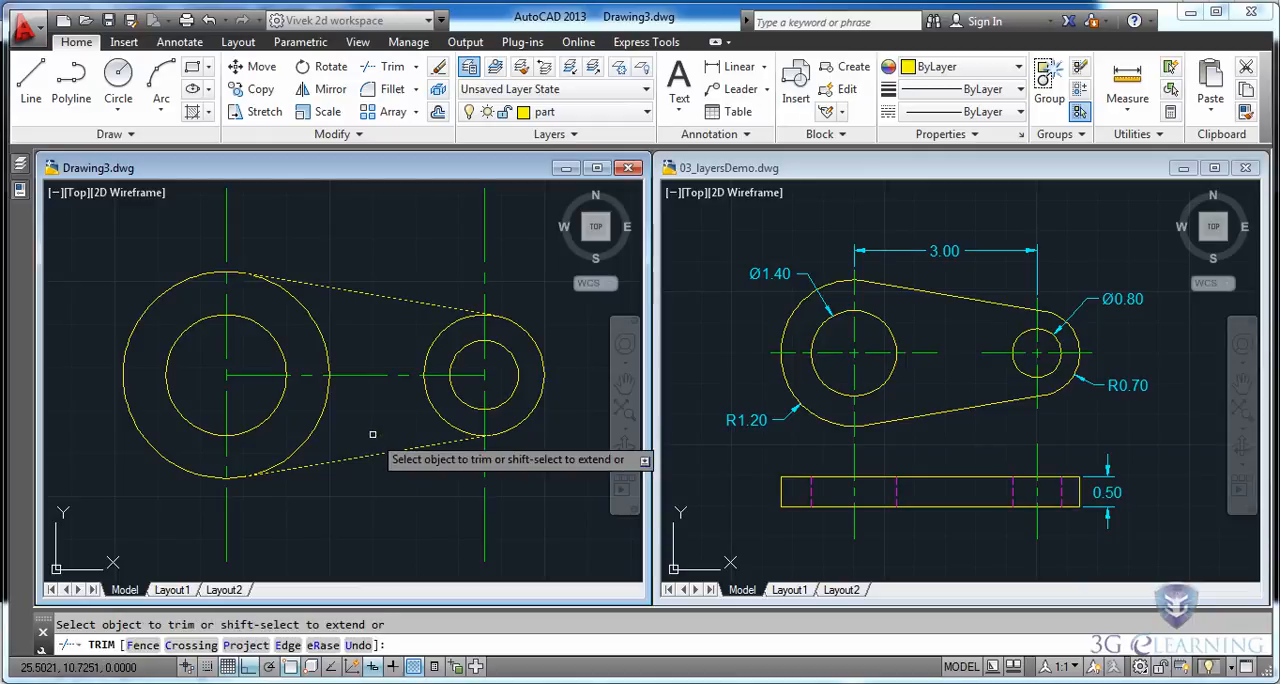
pyautogui.click(433, 405)
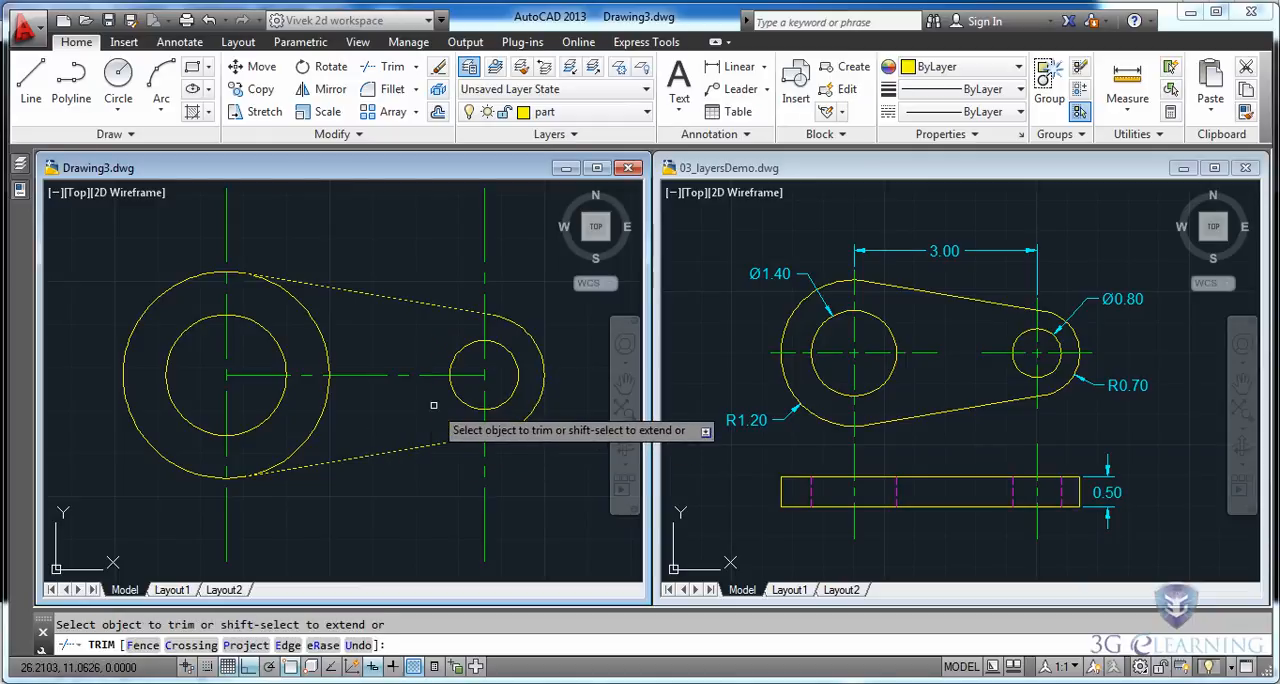
pyautogui.click(321, 418)
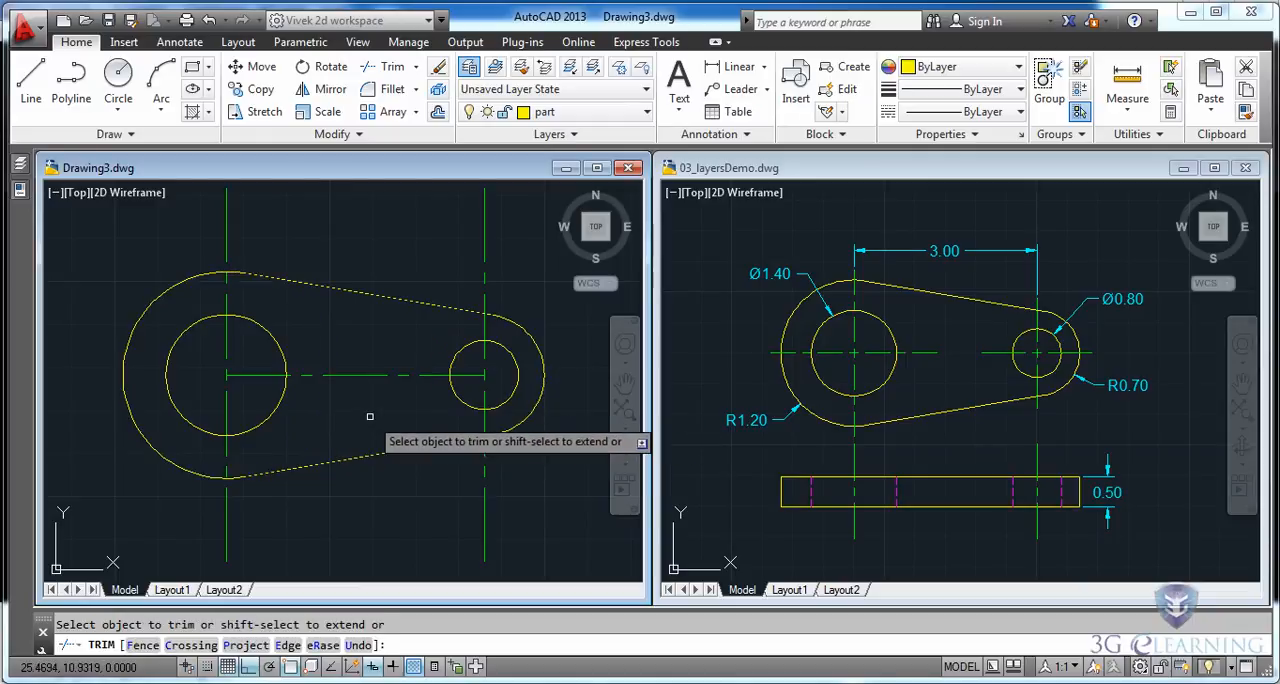
pyautogui.press('Escape')
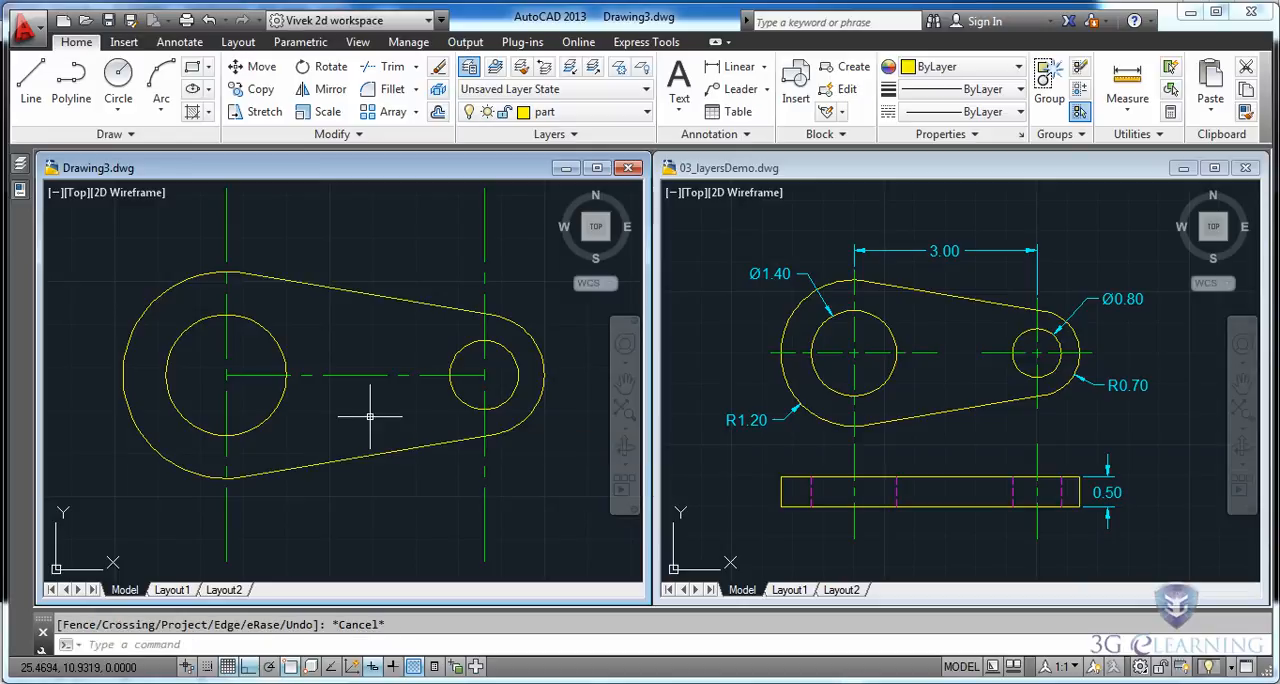
# Draw a vertical line about 3.31 long downward from the left quadrant of the large outer arc.
pyautogui.scroll(-2, 370, 412)
pyautogui.moveTo(369, 409); pyautogui.dragTo(371, 340, button='middle')
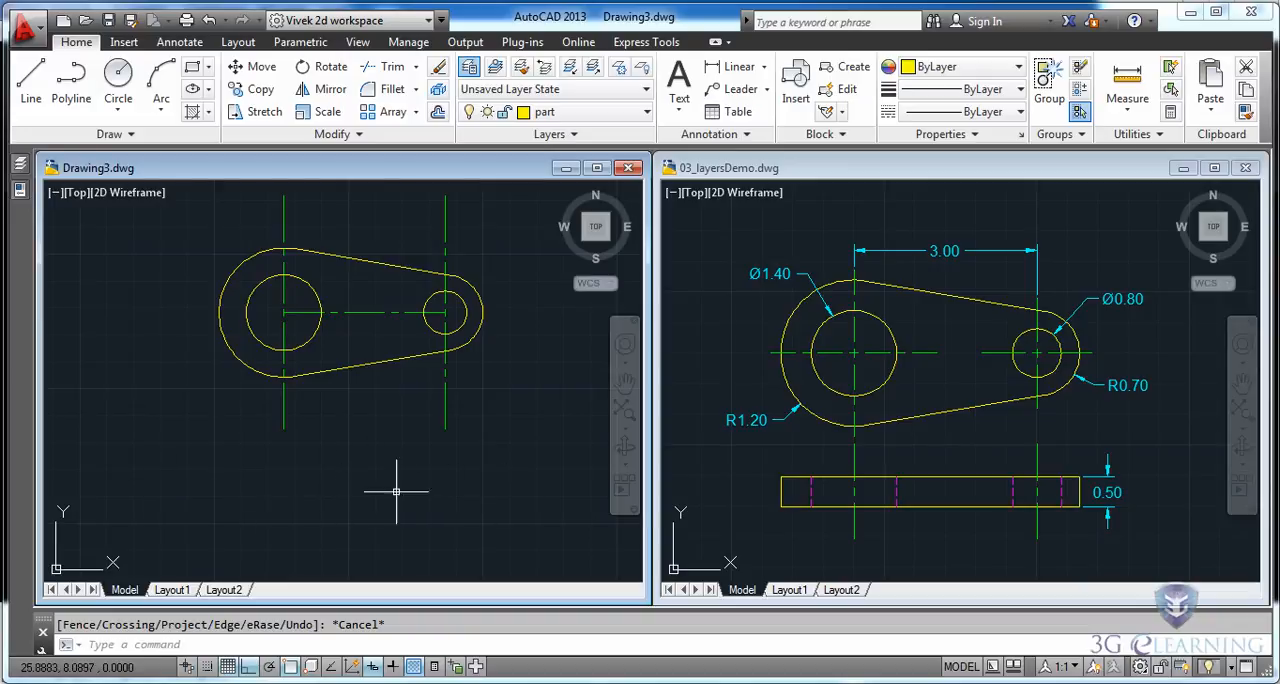
pyautogui.click(31, 85)
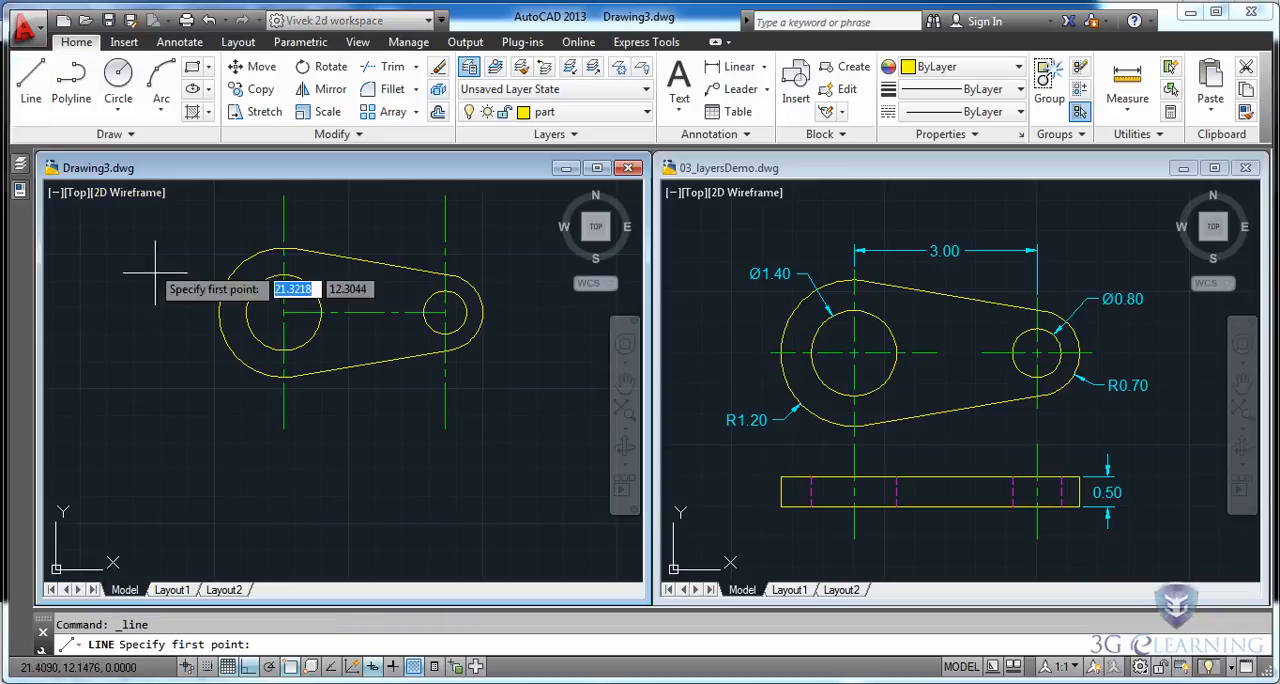
pyautogui.keyDown('shift'); pyautogui.rightClick(146, 388); pyautogui.keyUp('shift')
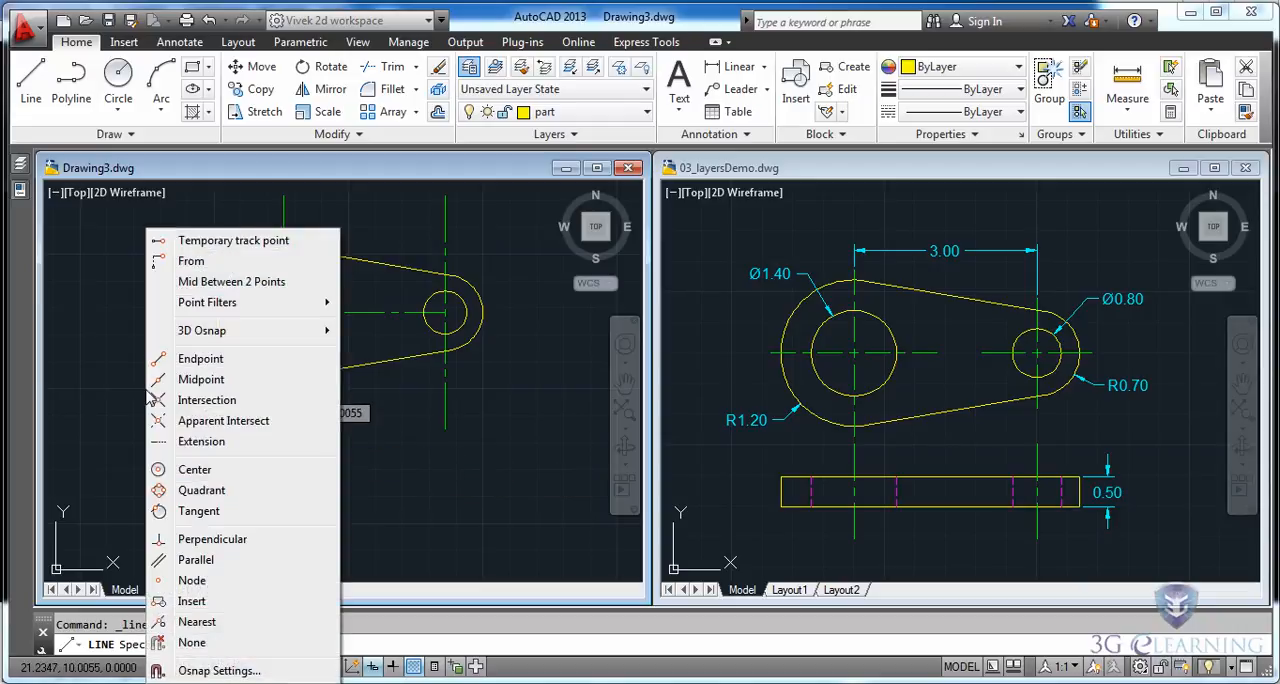
pyautogui.click(202, 490)
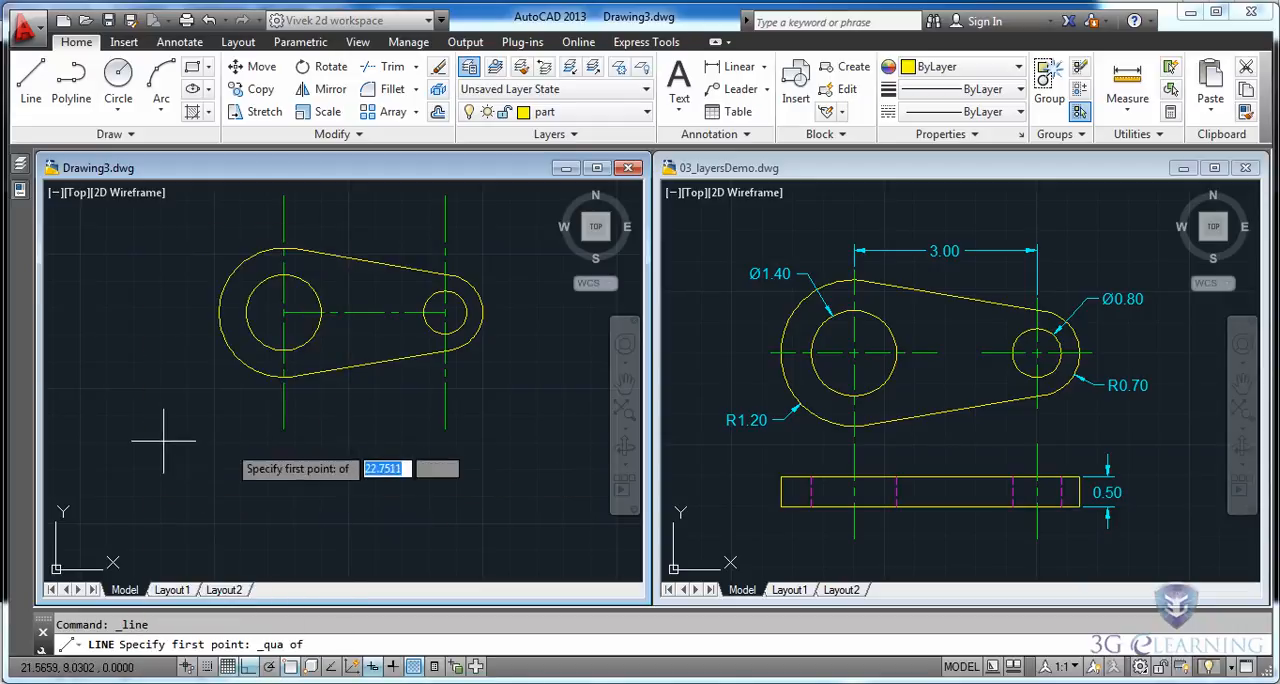
pyautogui.click(219, 312)
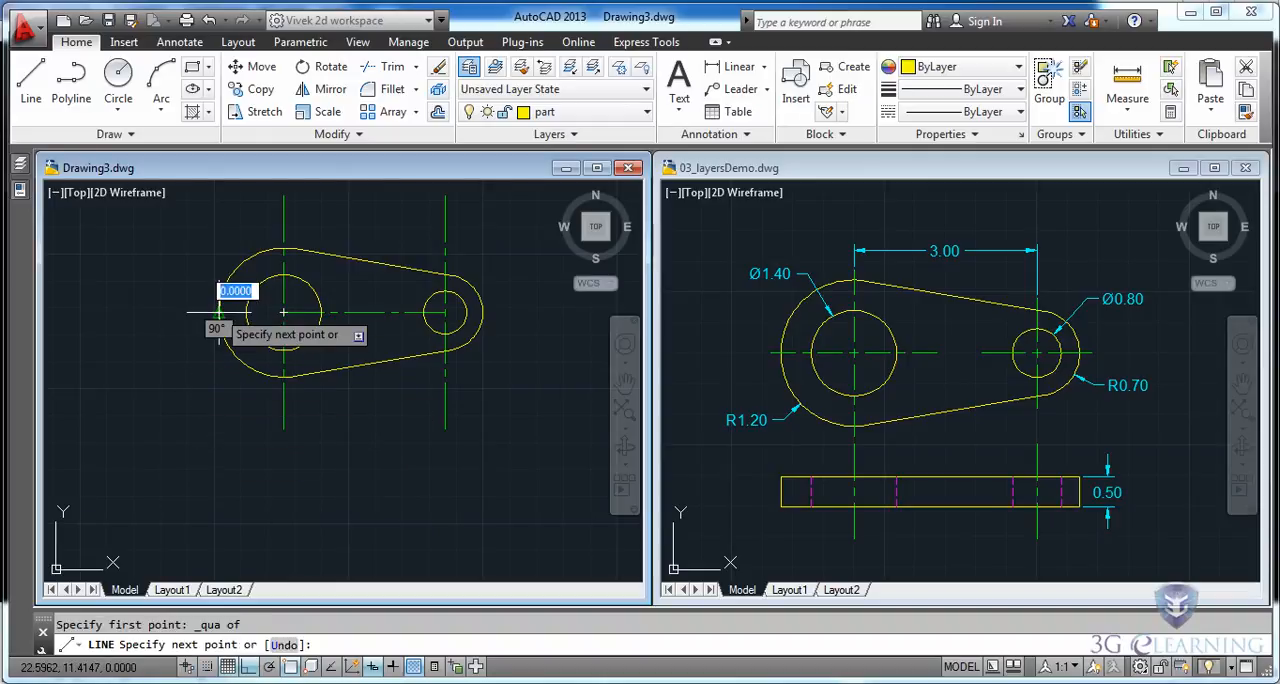
pyautogui.click(219, 490)
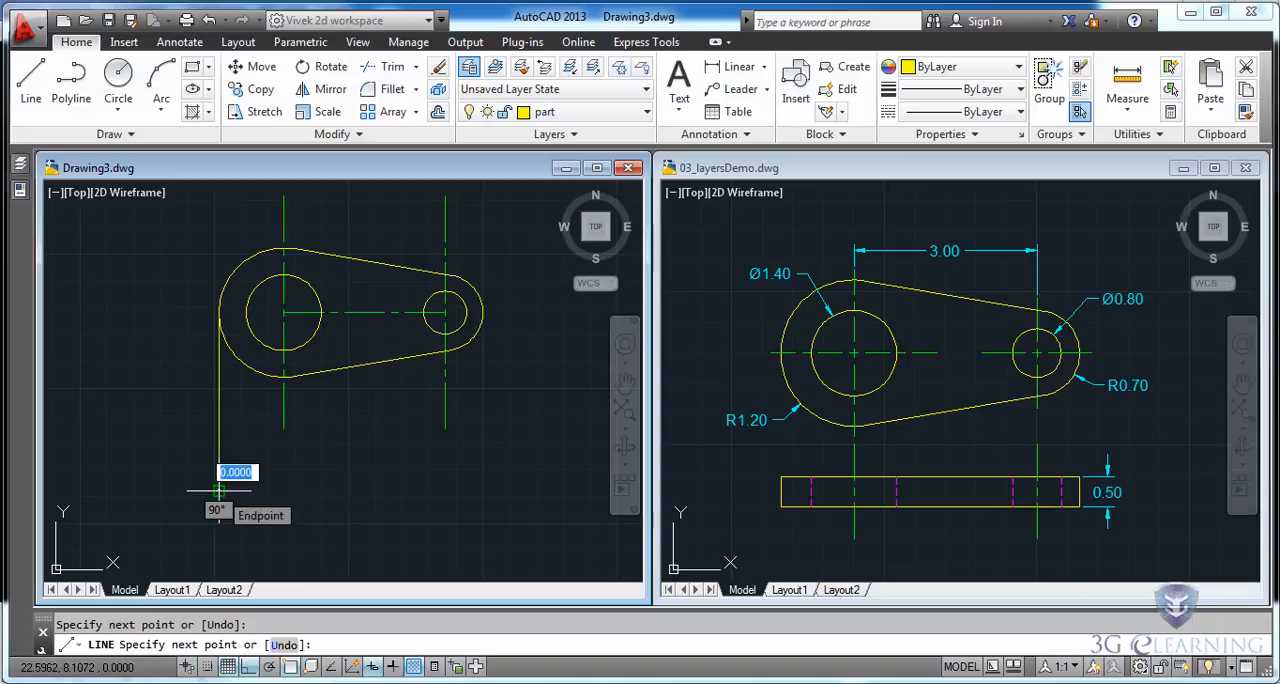
pyautogui.press('Escape')
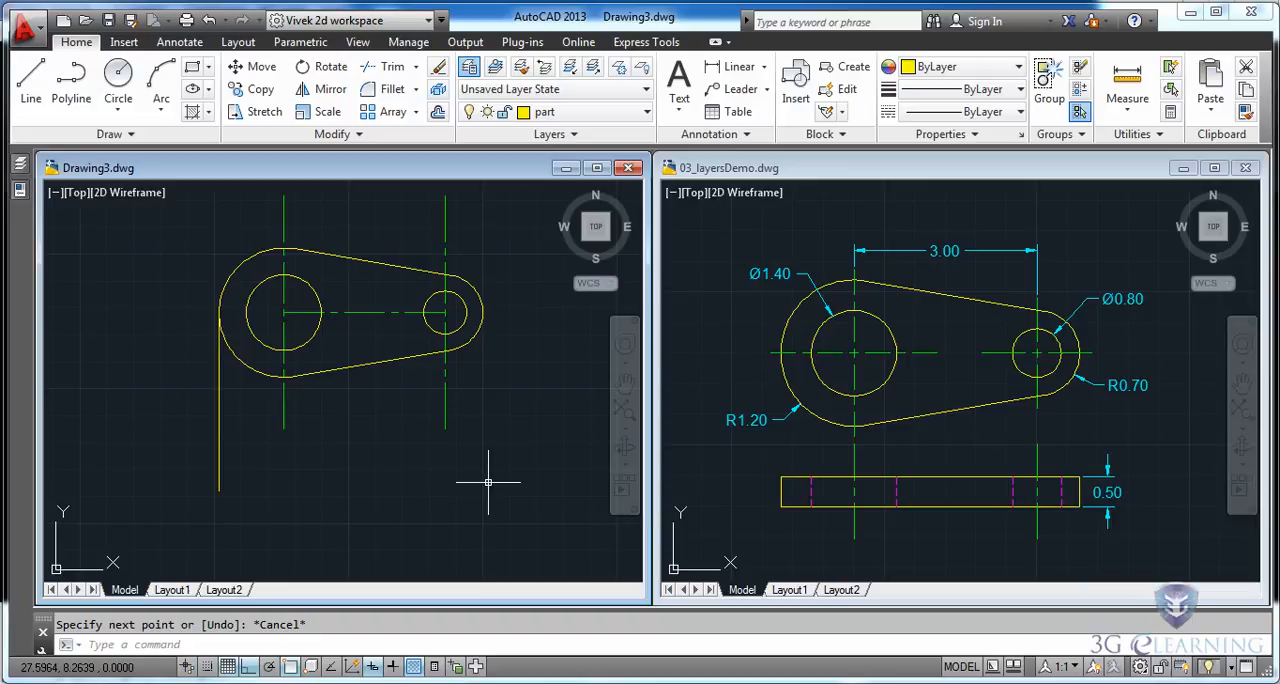
# Offset the vertical projection line through the right quadrant of the small outer arc, using the Through option.
pyautogui.click(438, 114)
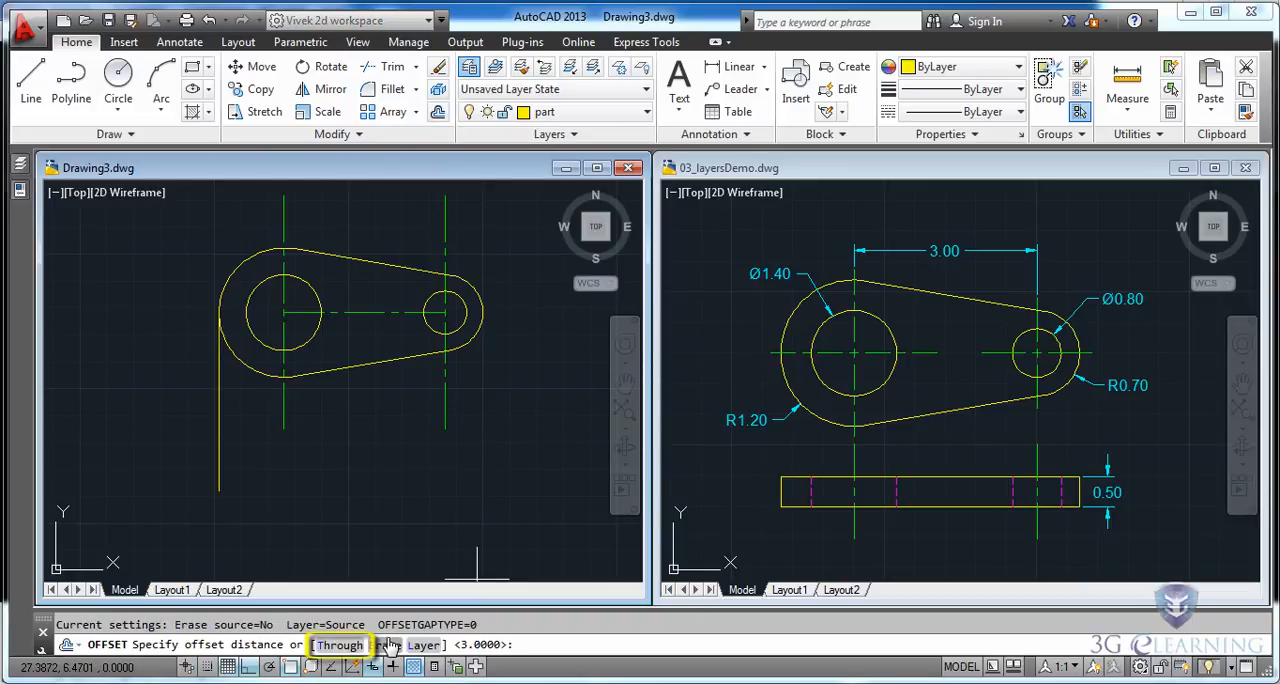
pyautogui.click(340, 645)
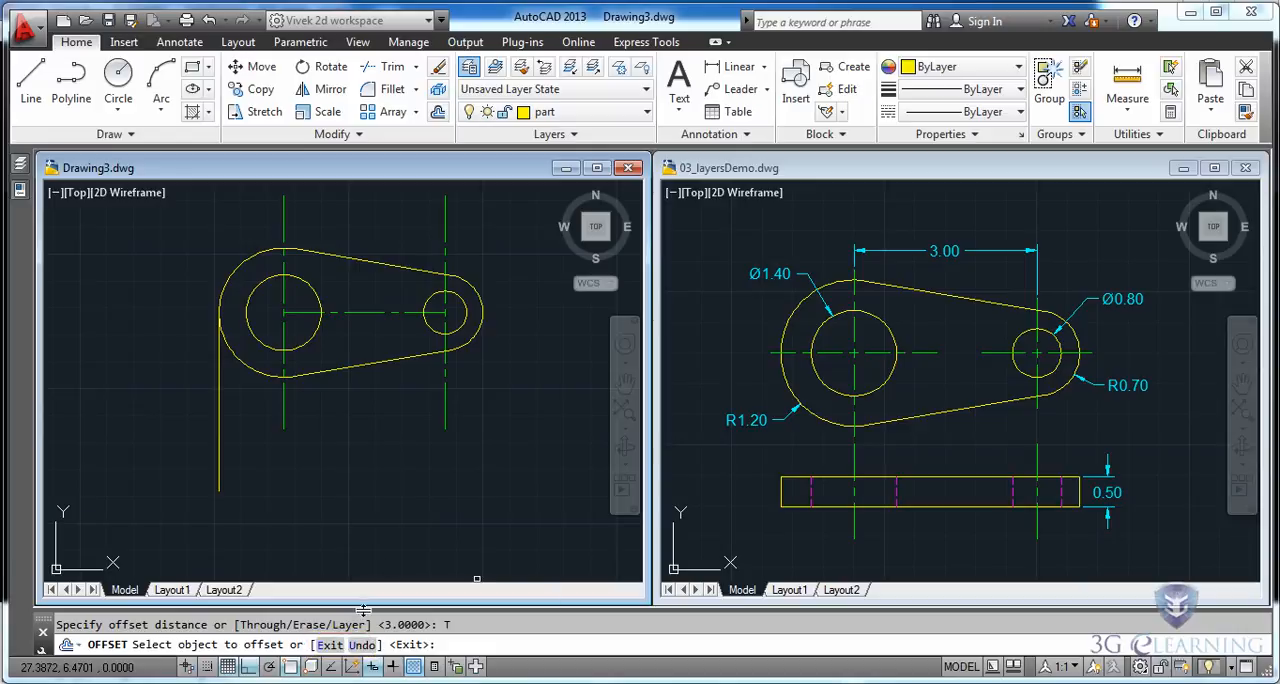
pyautogui.click(220, 436)
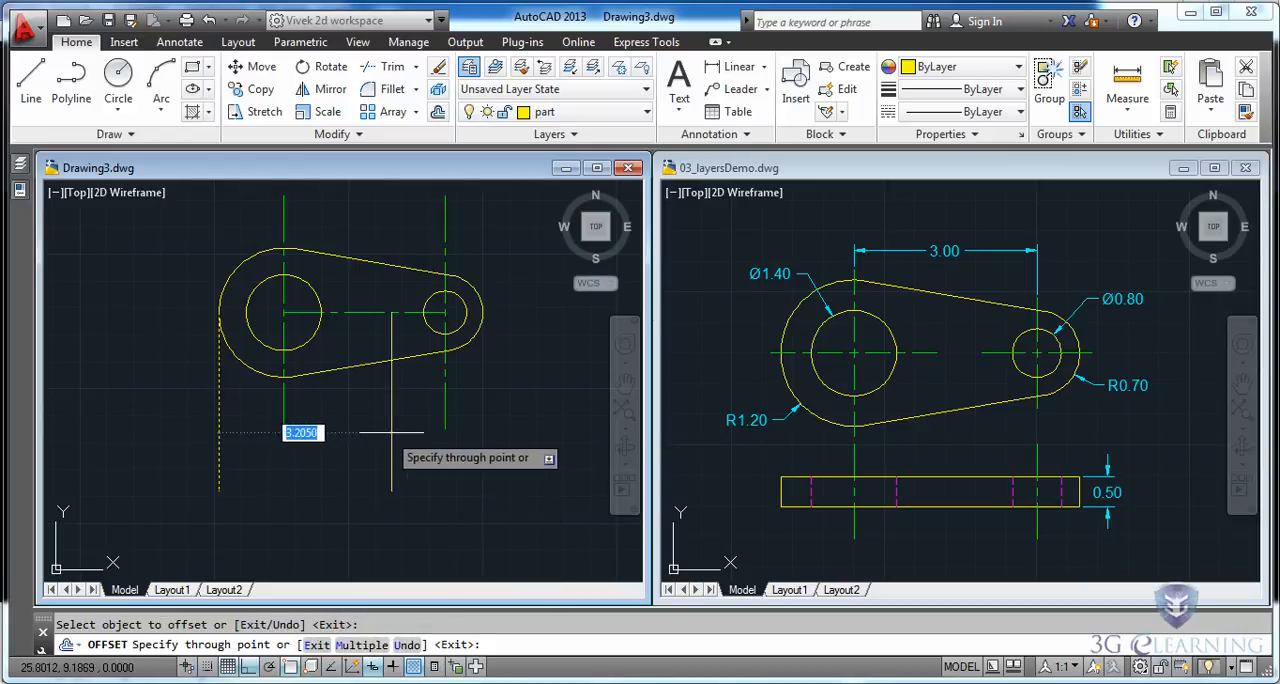
pyautogui.keyDown('shift'); pyautogui.rightClick(487, 424); pyautogui.keyUp('shift')
pyautogui.click(541, 490)
pyautogui.click(490, 323)
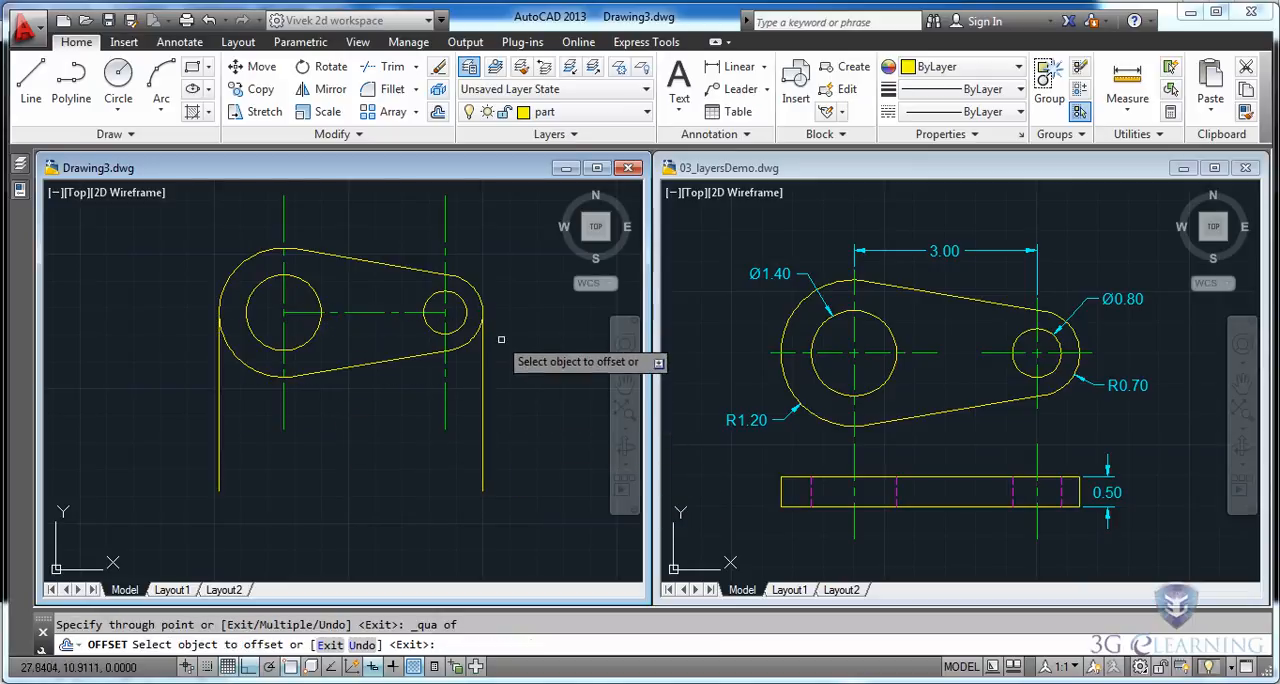
pyautogui.press('Escape')
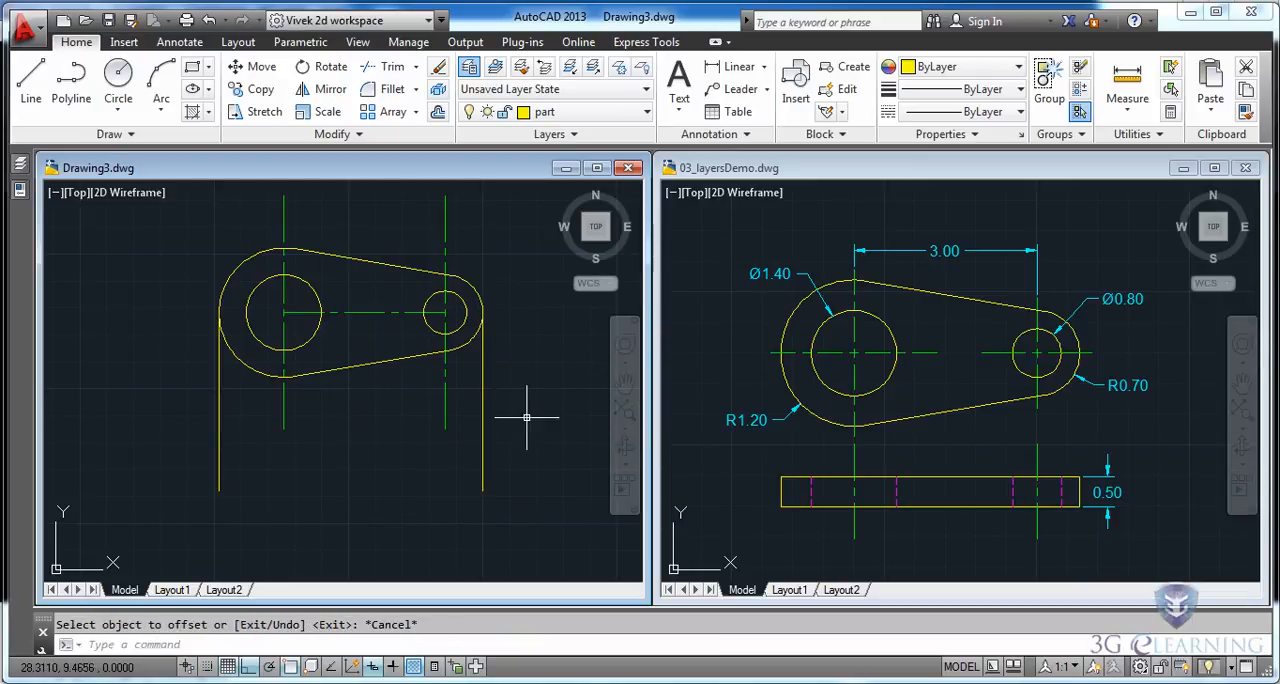
# Draw a horizontal line joining the lower endpoints of the two vertical projection lines.
pyautogui.click(31, 80)
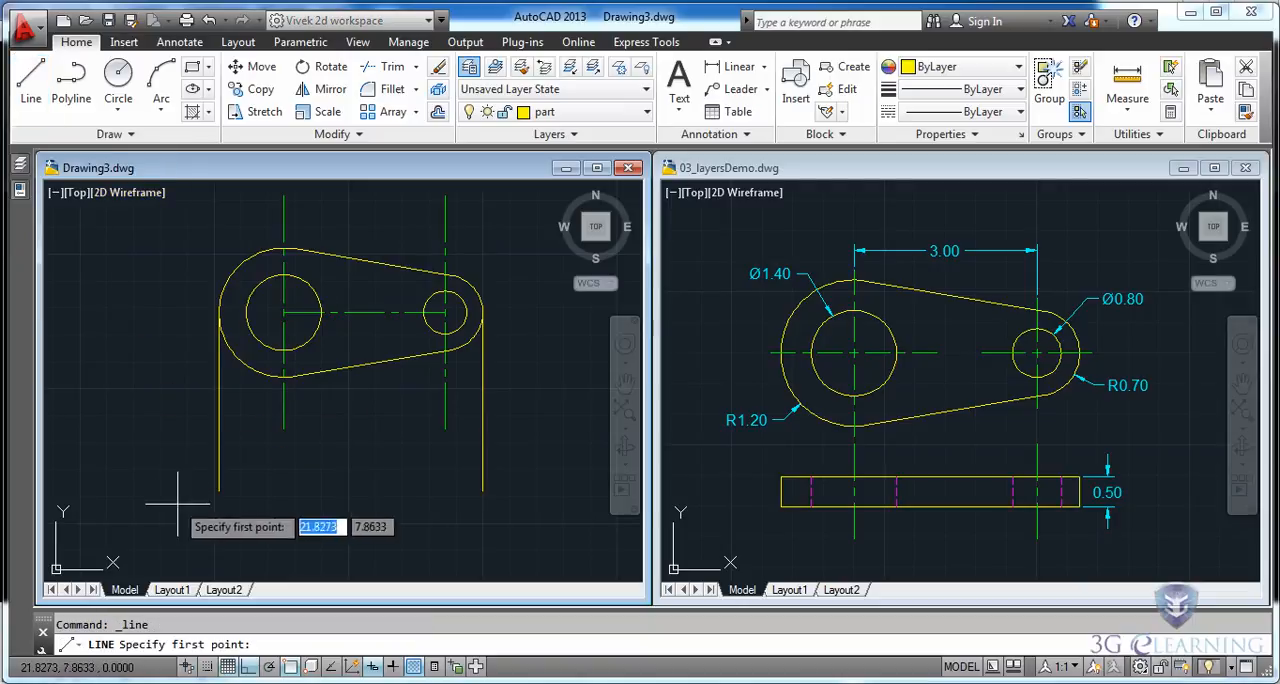
pyautogui.click(219, 490)
pyautogui.click(482, 490)
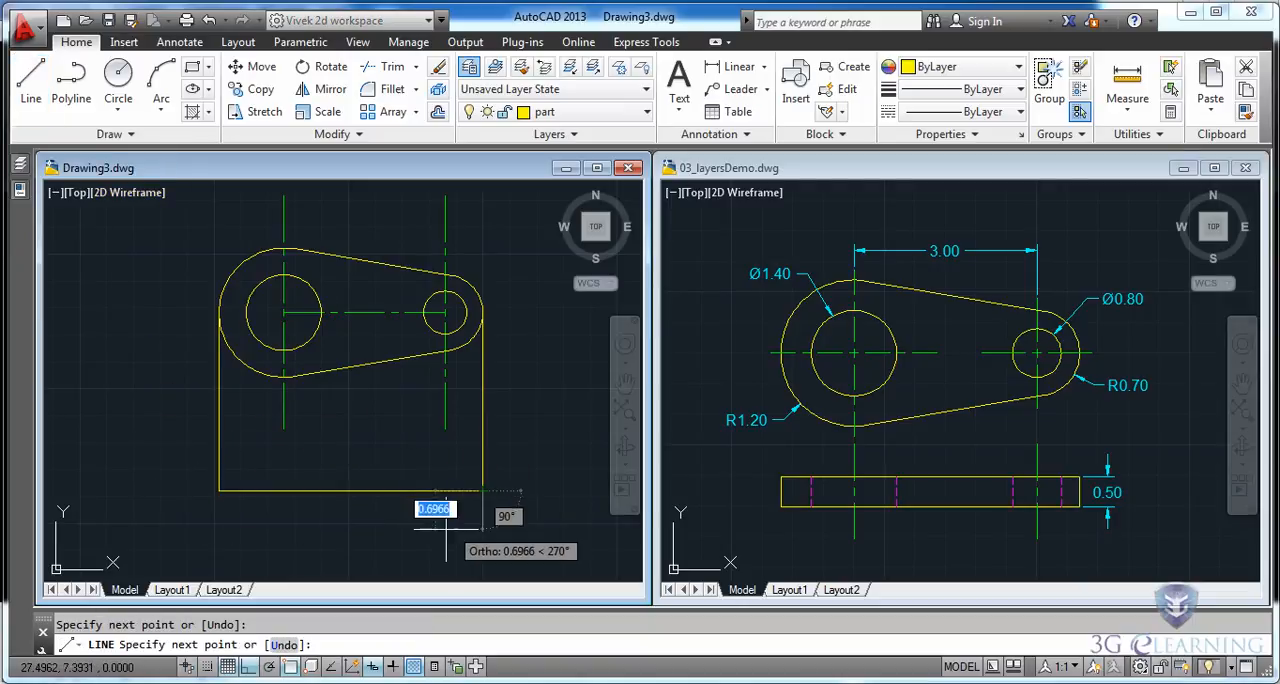
pyautogui.press('Escape')
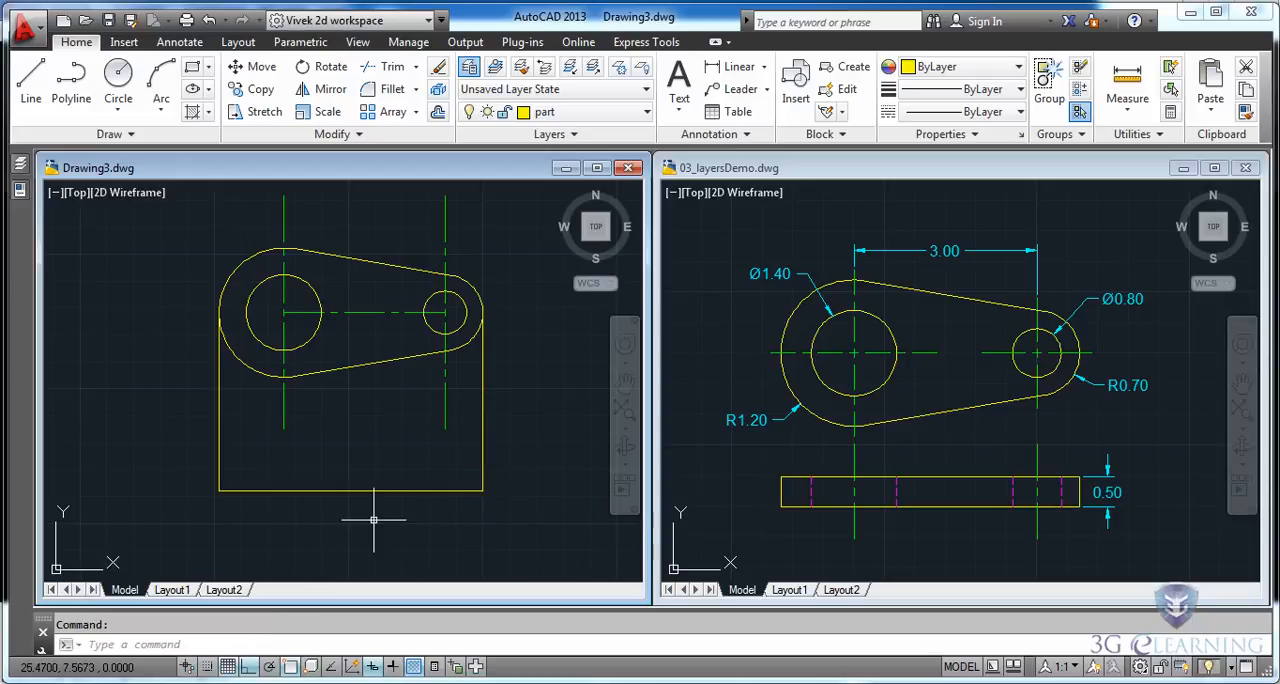
# Offset the bottom horizontal line upward by 0.5 to form the top edge of the front view.
pyautogui.click(439, 112)
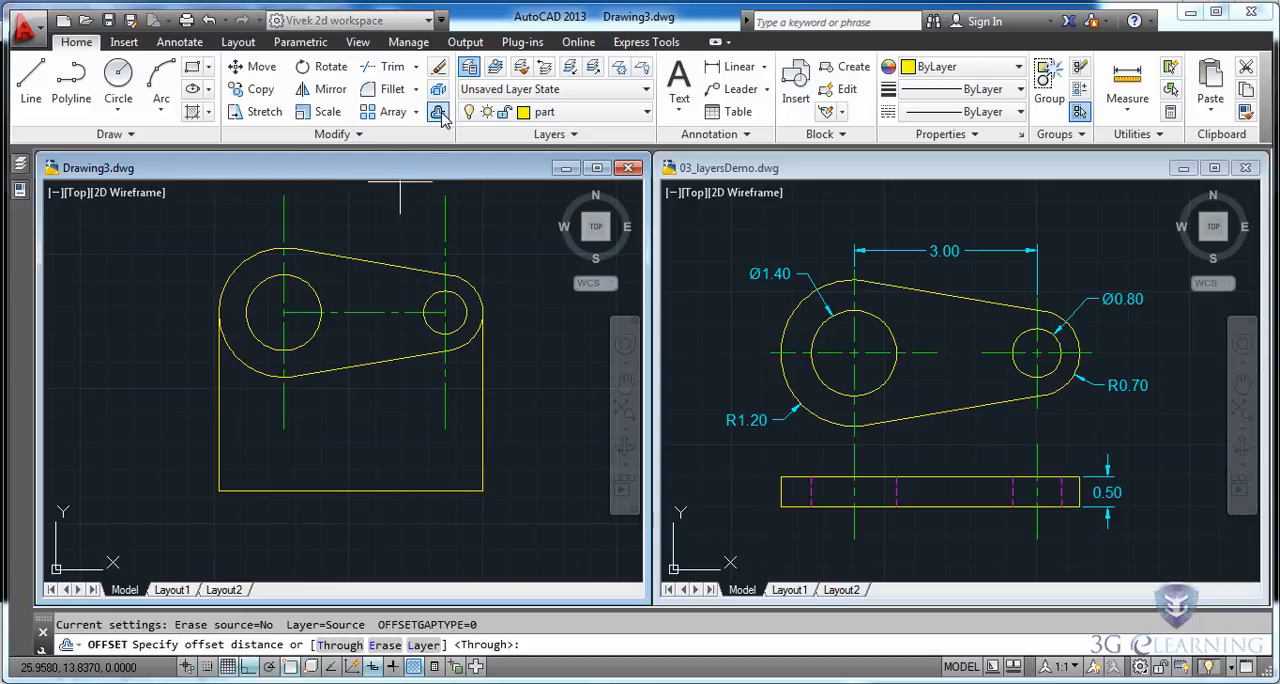
pyautogui.write('.')
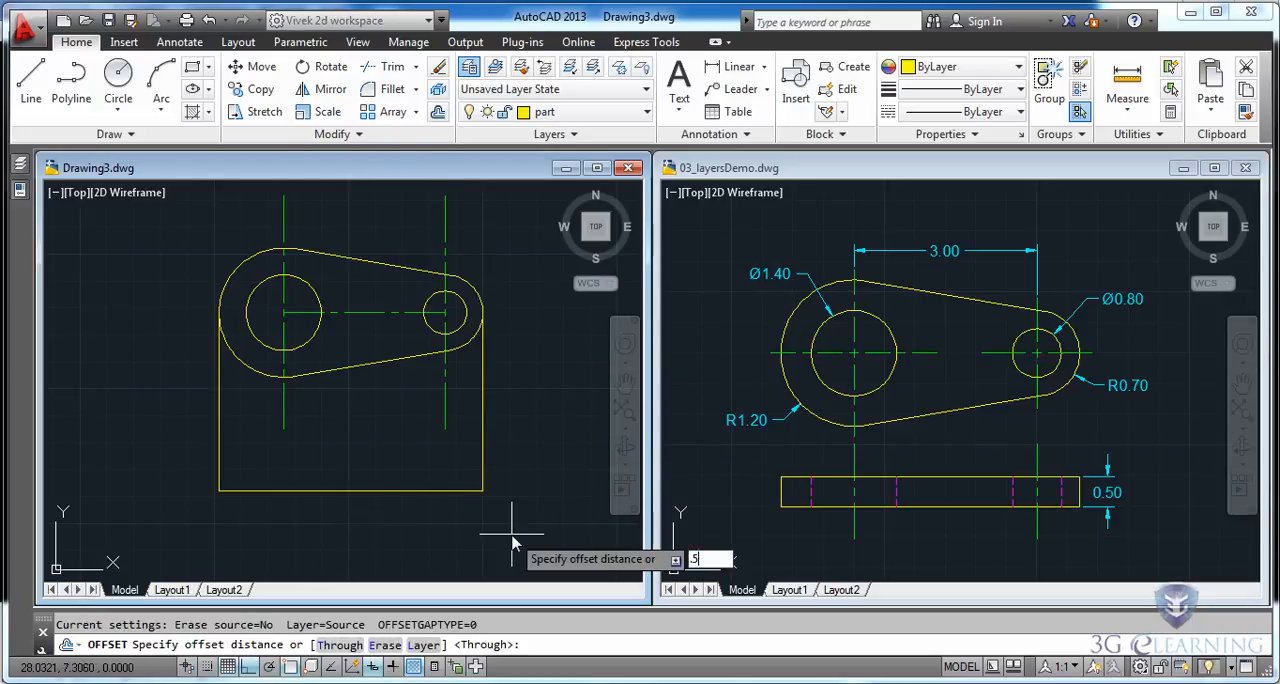
pyautogui.write('5')
pyautogui.press('Return')
pyautogui.click(355, 490)
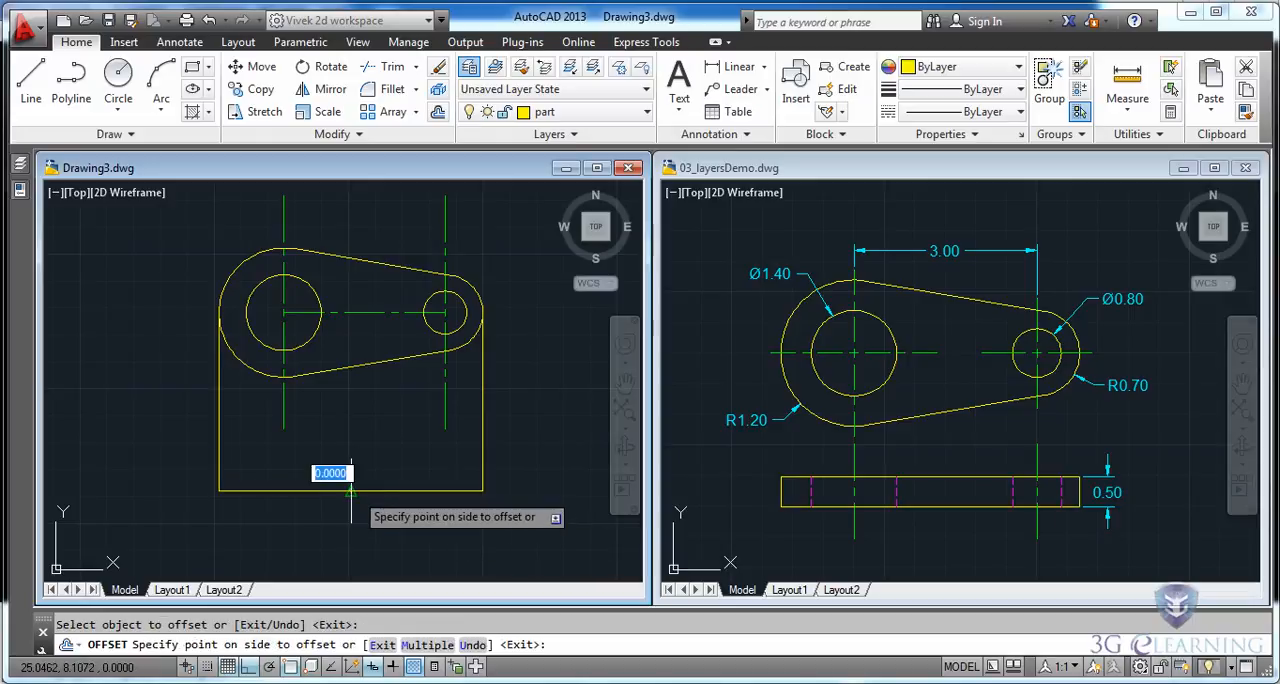
pyautogui.click(357, 460)
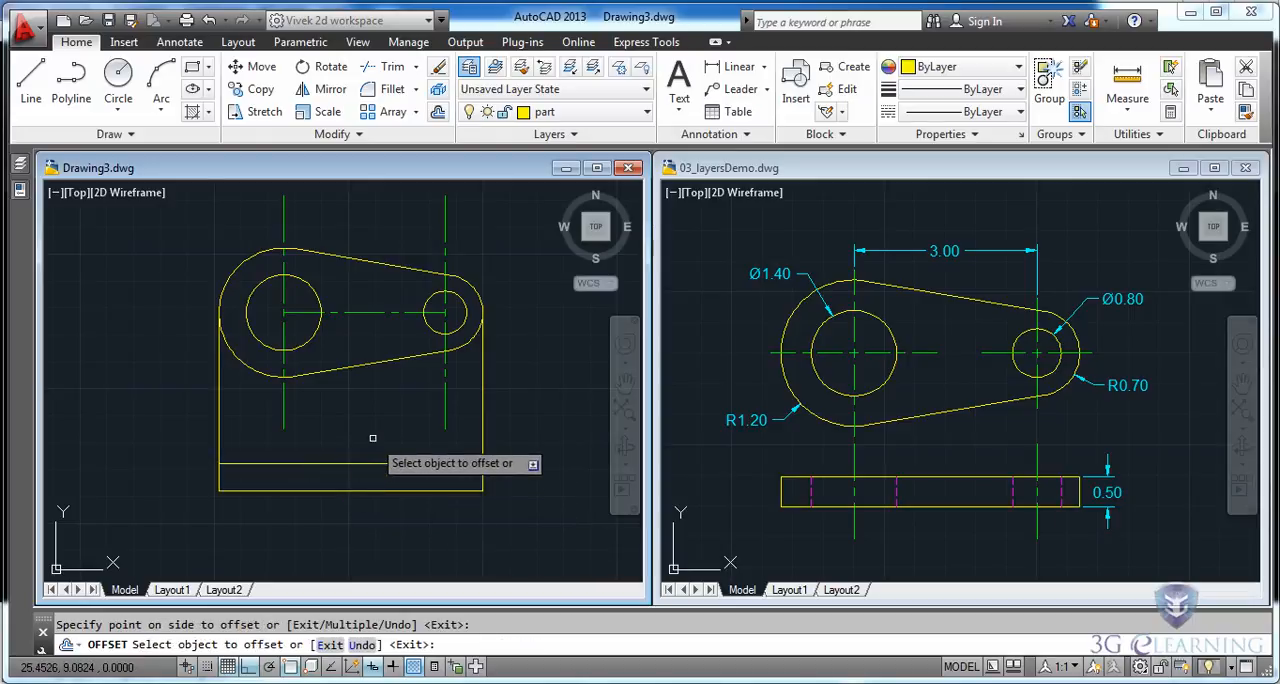
pyautogui.press('Escape')
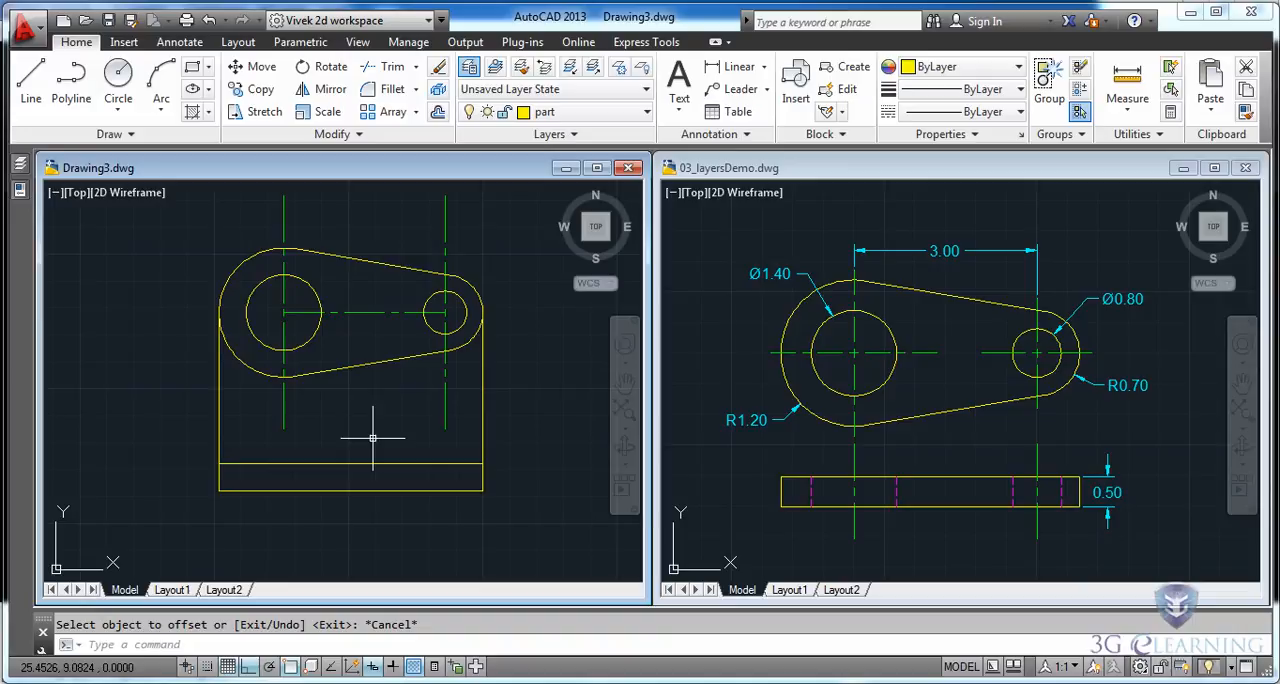
# Trim both vertical projection lines above the front view, using its top horizontal edge as the cutting edge.
pyautogui.click(385, 66)
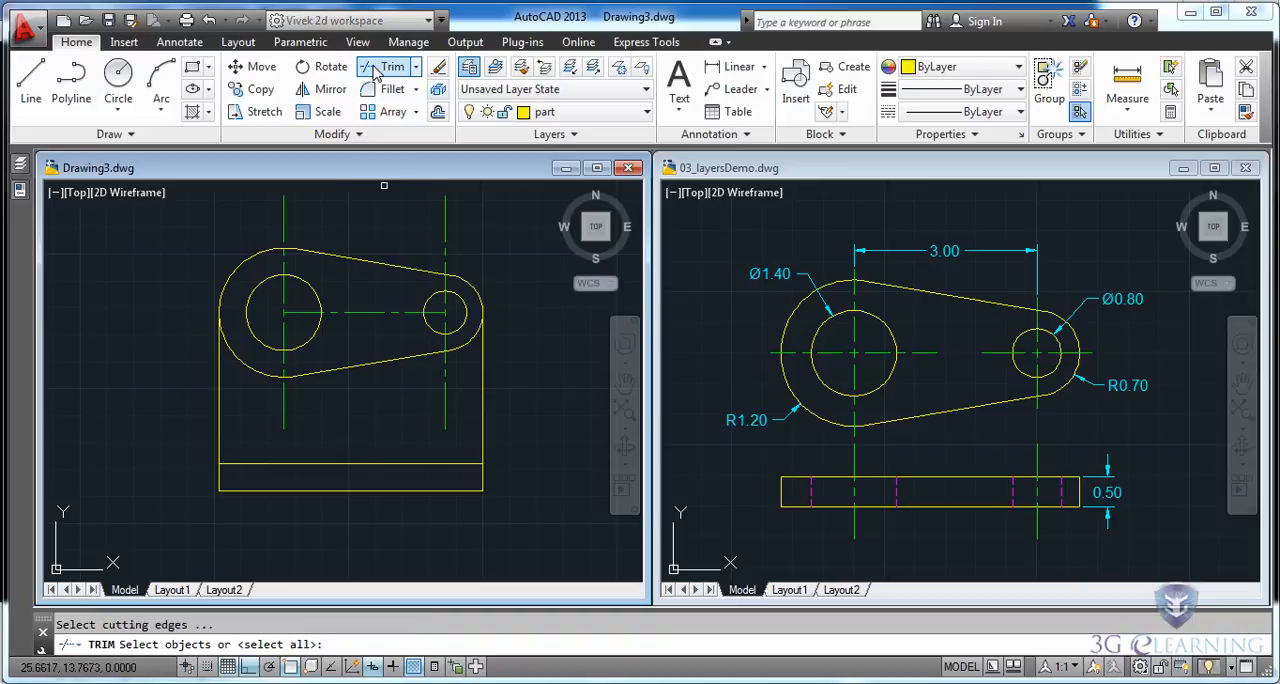
pyautogui.click(372, 462)
pyautogui.press('Return')
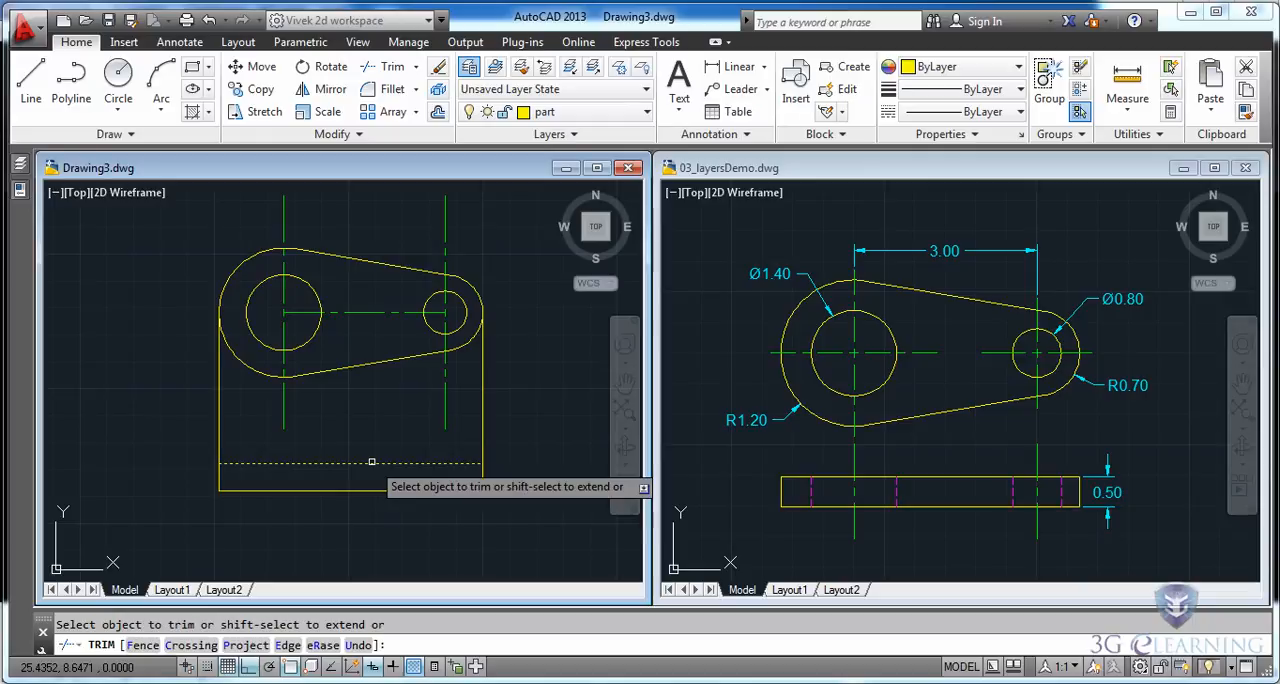
pyautogui.click(495, 439)
pyautogui.click(195, 446)
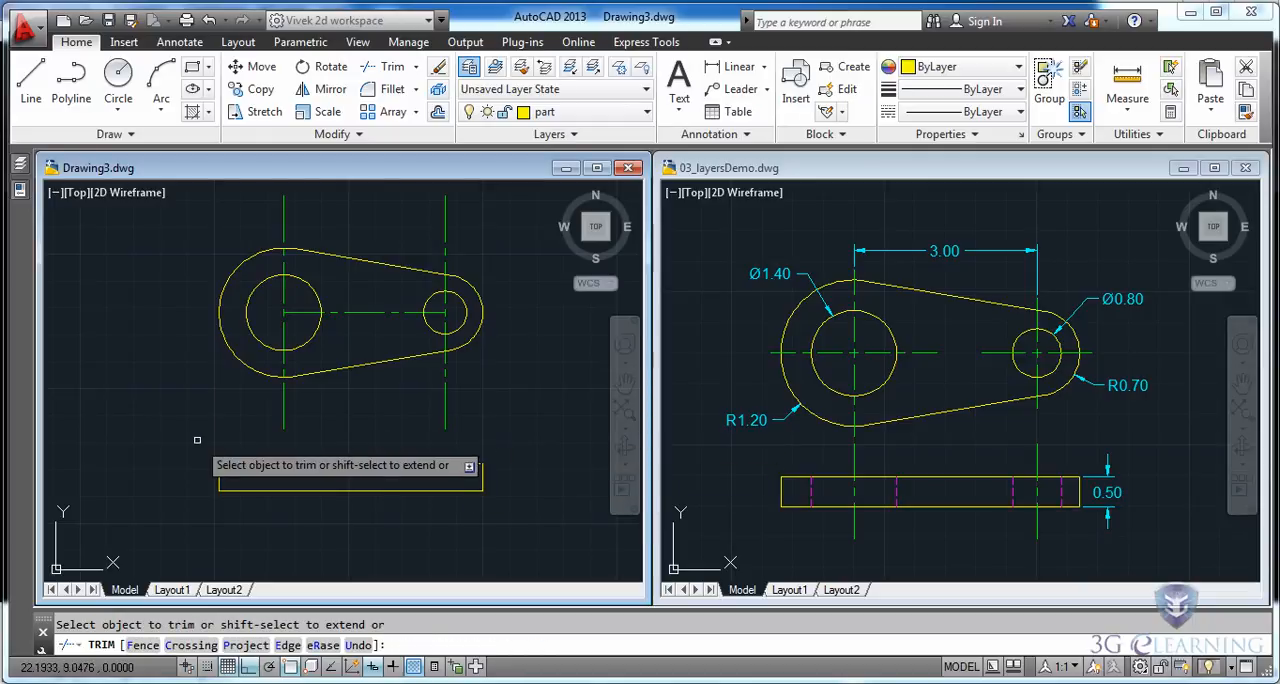
pyautogui.press('Escape')
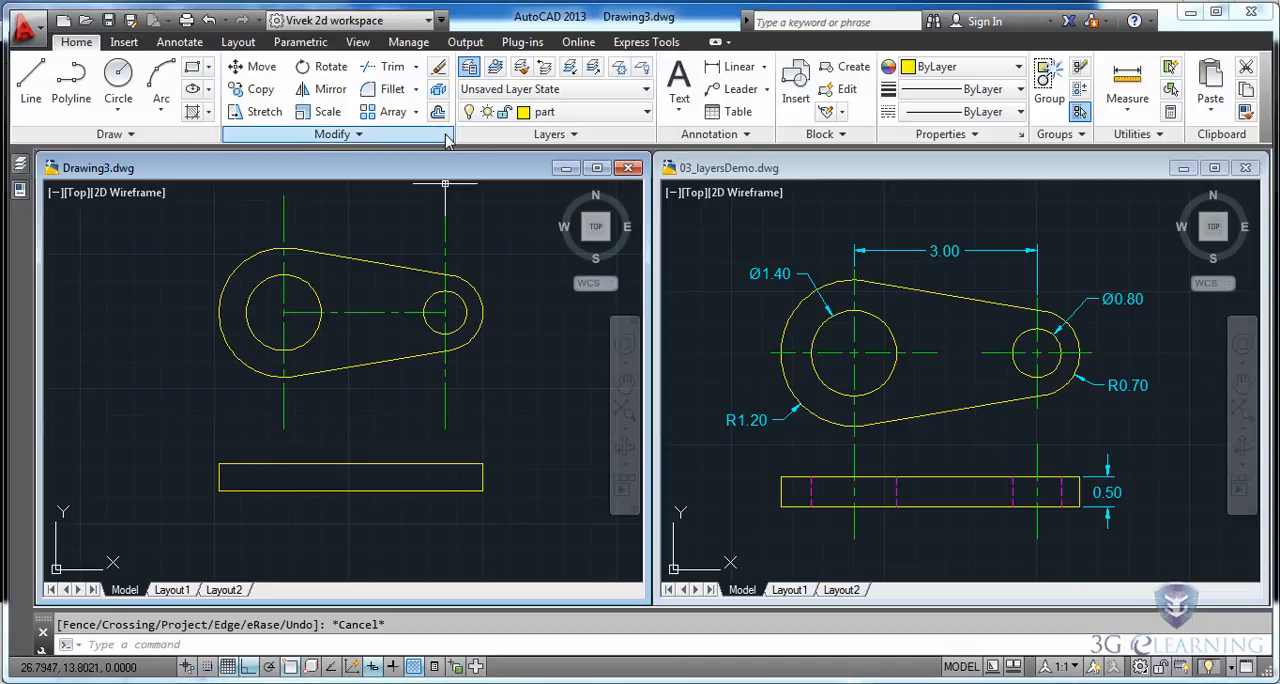
# Extend both vertical center lines down to the bottom edge of the front view.
pyautogui.click(416, 67)
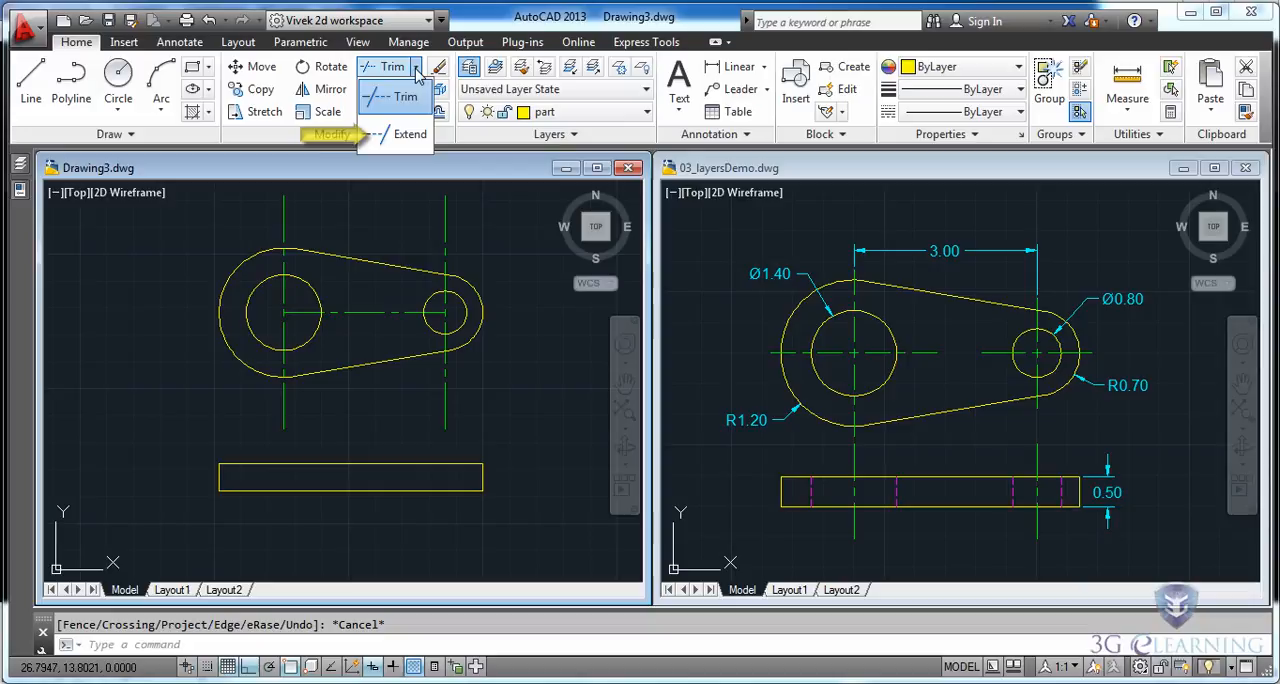
pyautogui.click(405, 134)
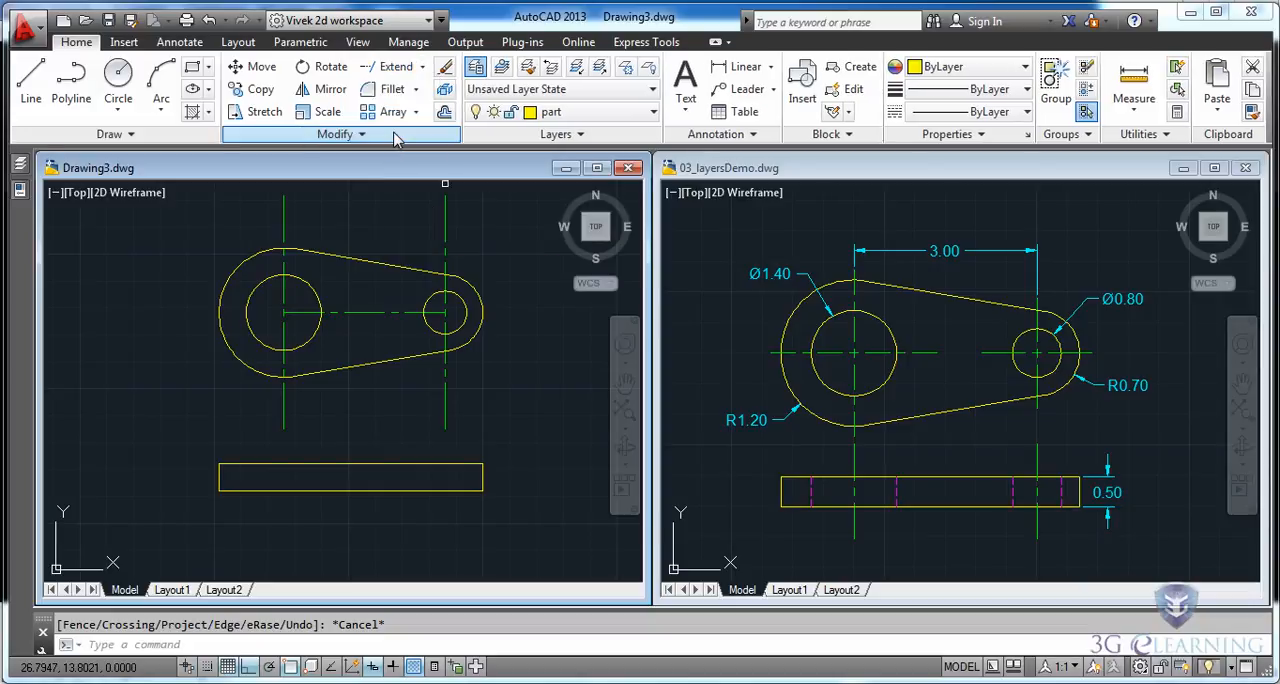
pyautogui.click(350, 491)
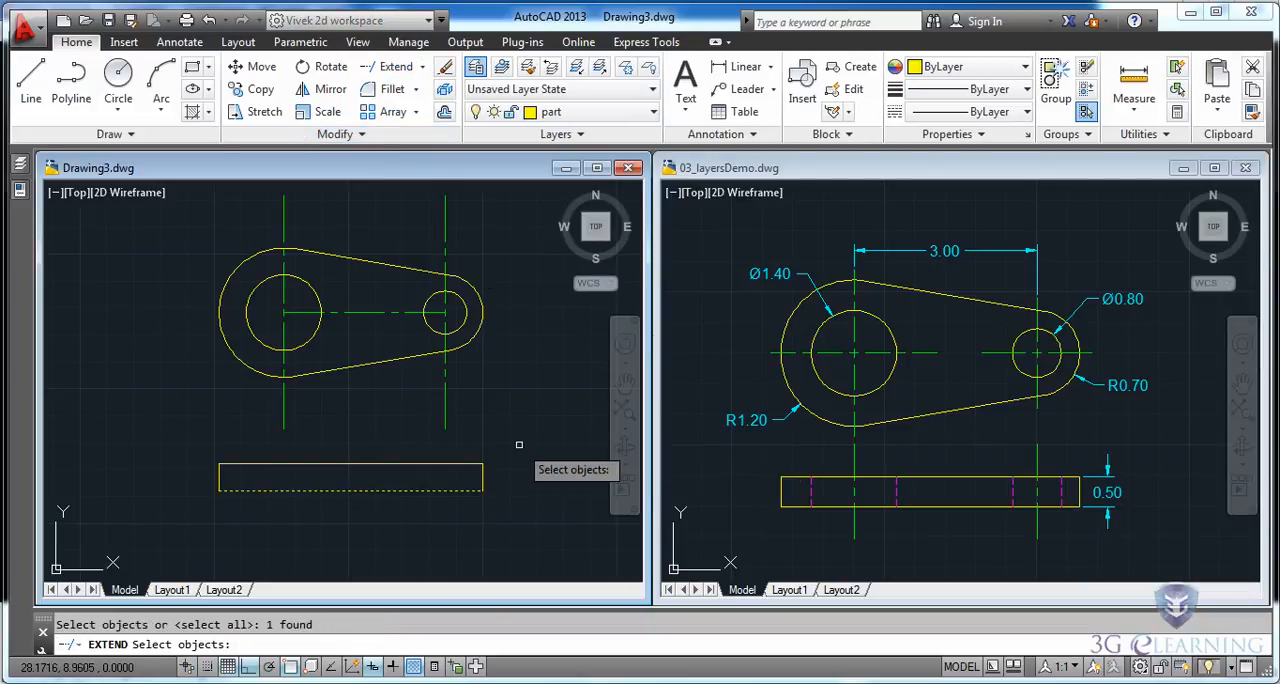
pyautogui.press('Return')
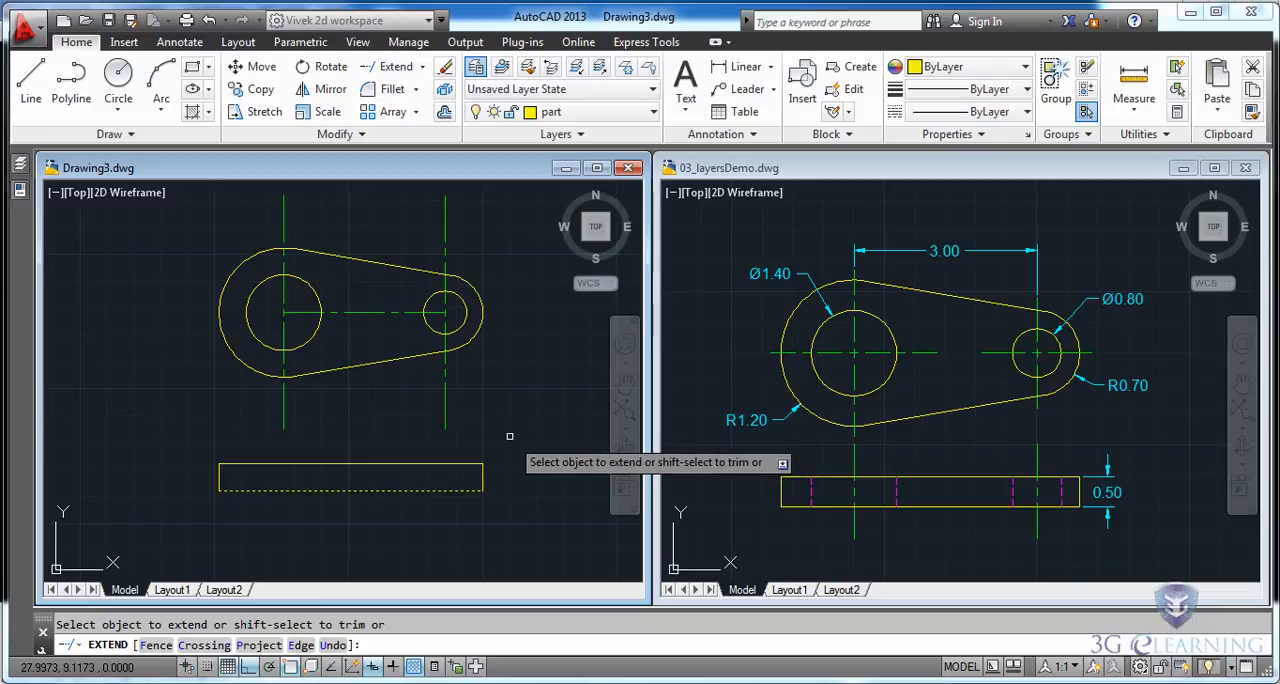
pyautogui.click(476, 430)
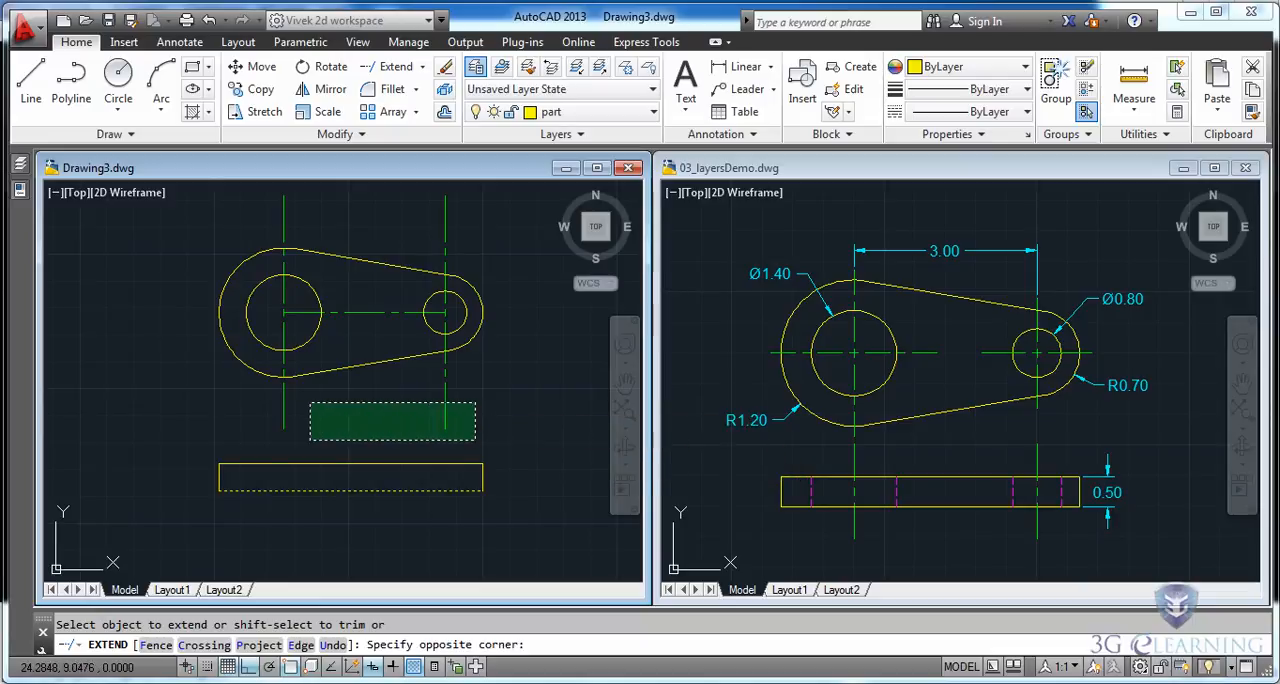
pyautogui.click(243, 403)
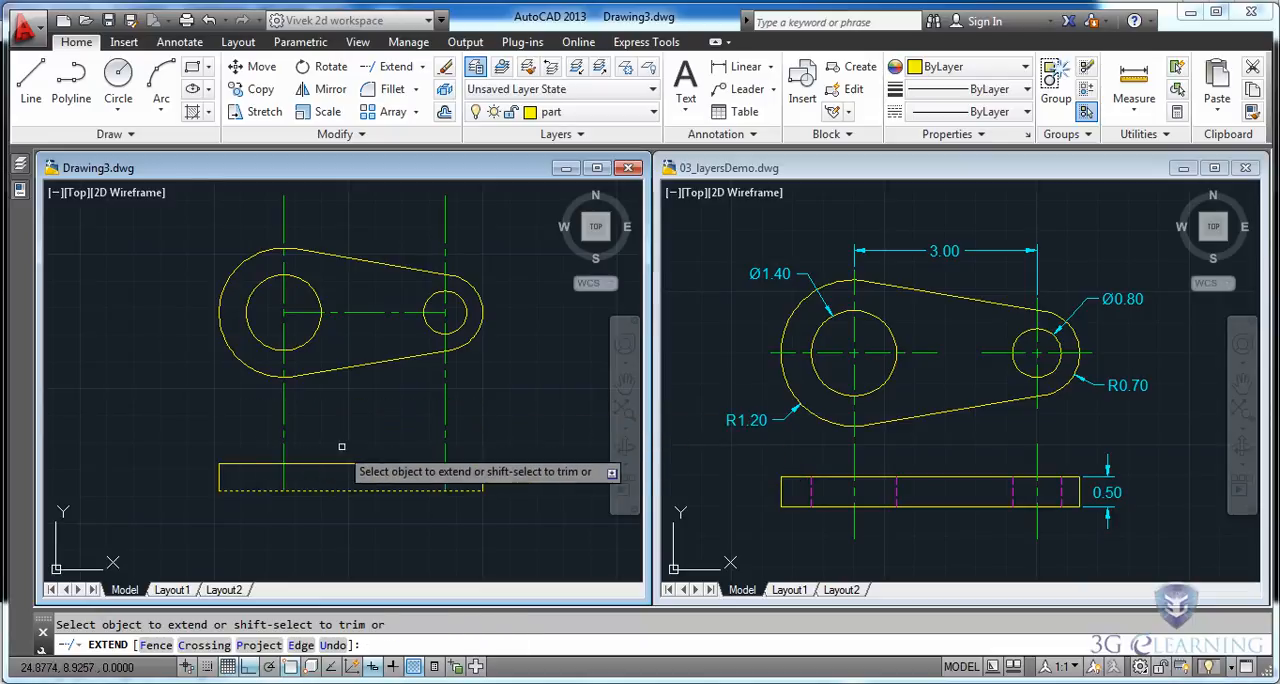
pyautogui.press('Escape')
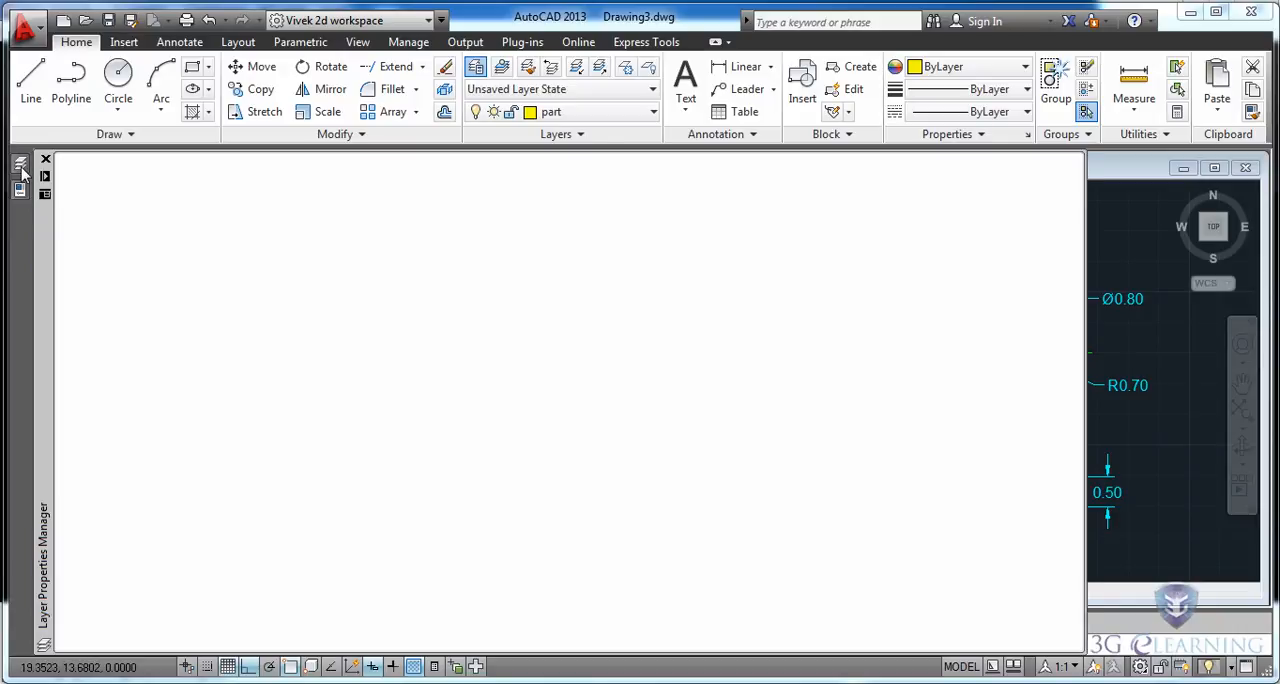
# Make hidden lines the current layer.
pyautogui.moveTo(21, 167)
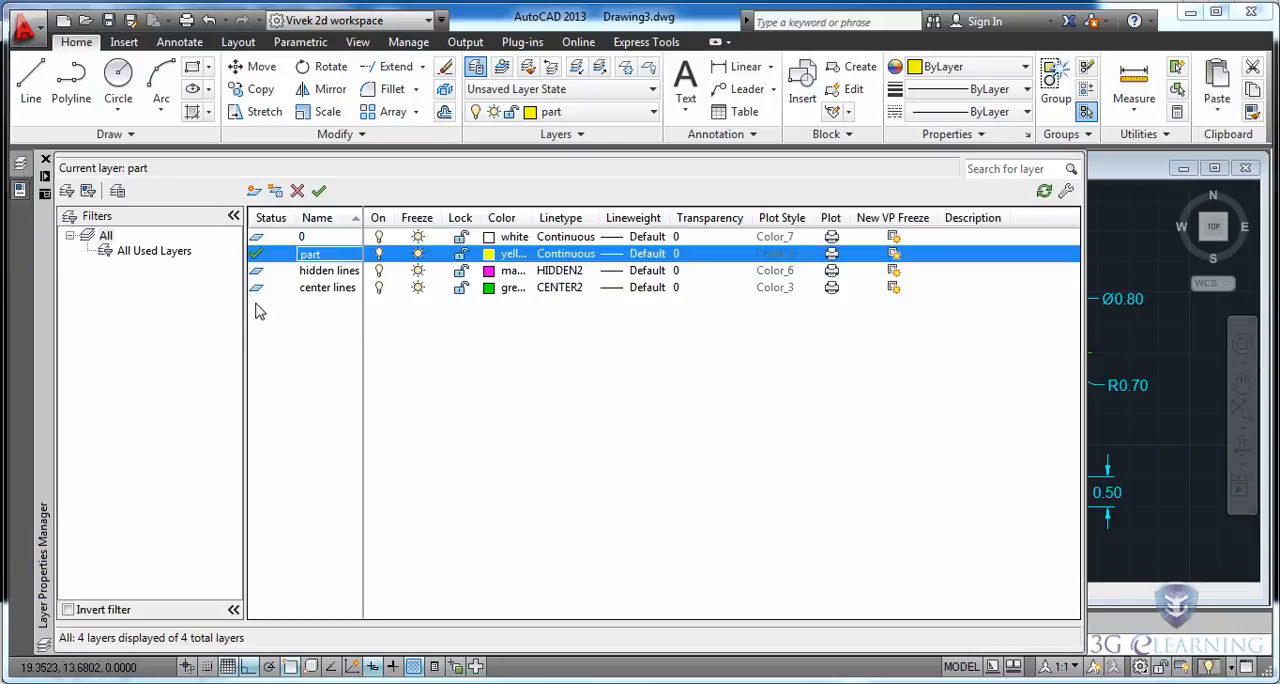
pyautogui.click(330, 279)
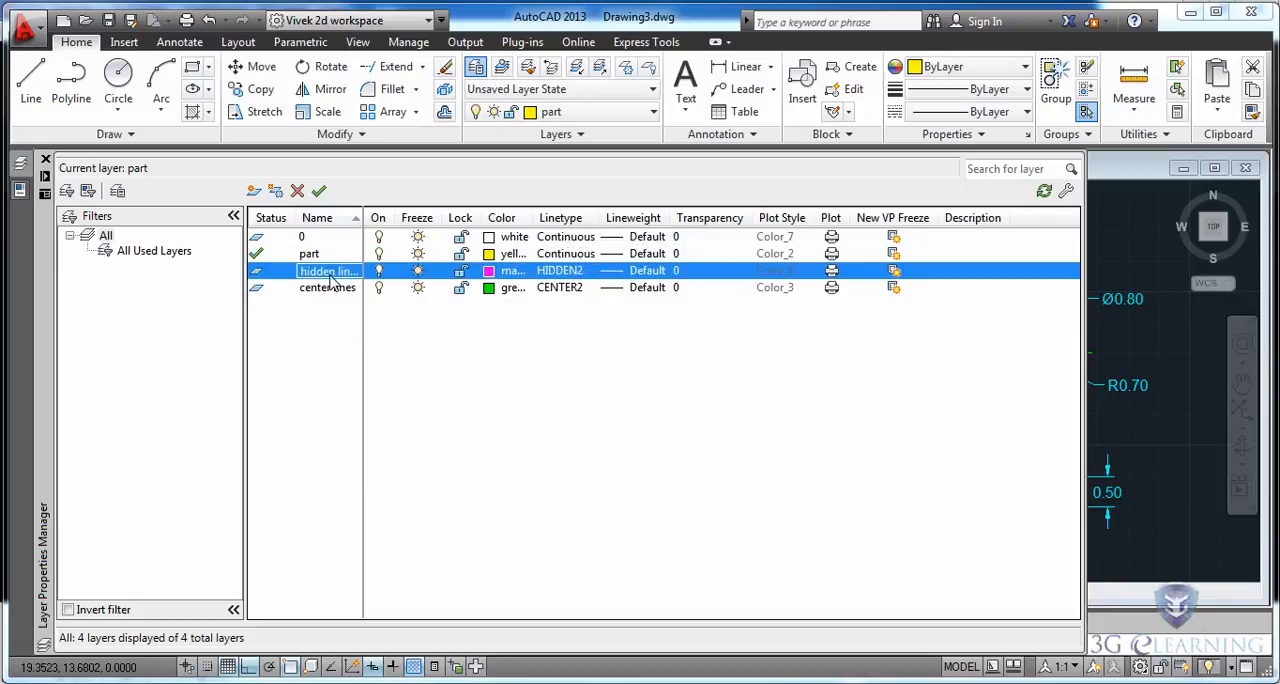
pyautogui.click(319, 191)
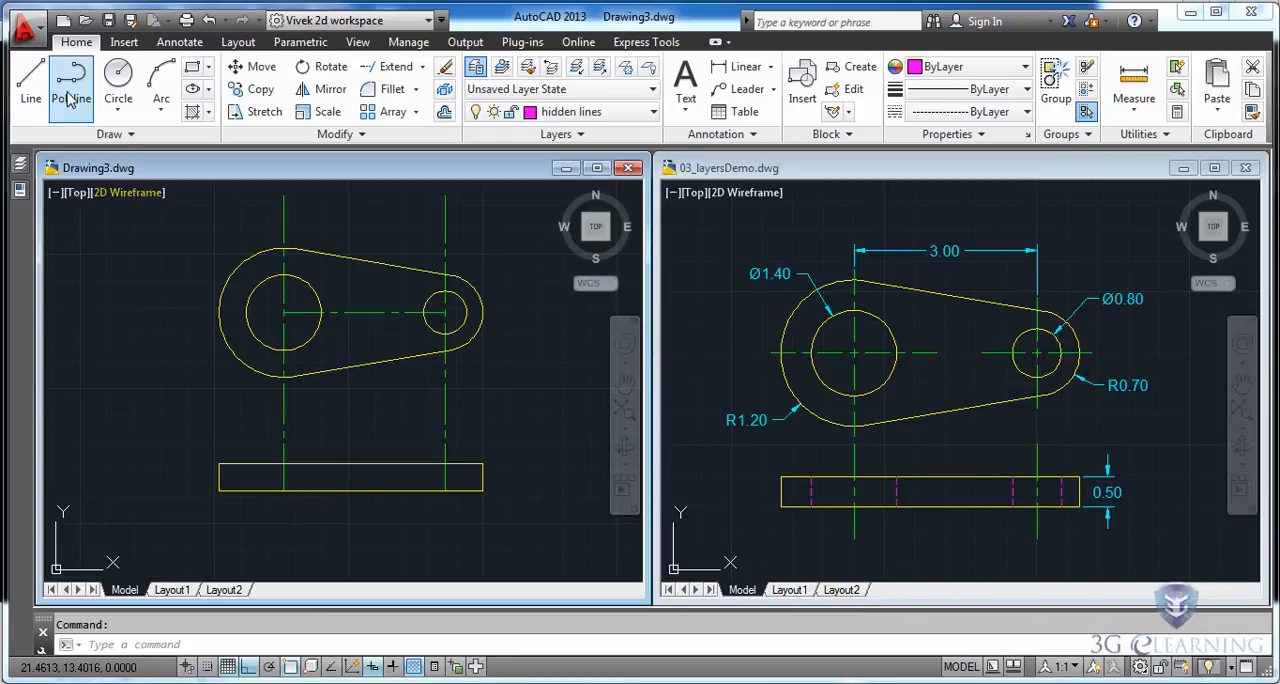
# Draw a vertical line from the left quadrant of the large hole, perpendicular to the bottom edge of the front view.
pyautogui.click(31, 80)
pyautogui.keyDown('shift'); pyautogui.rightClick(141, 411); pyautogui.keyUp('shift')
pyautogui.click(192, 491)
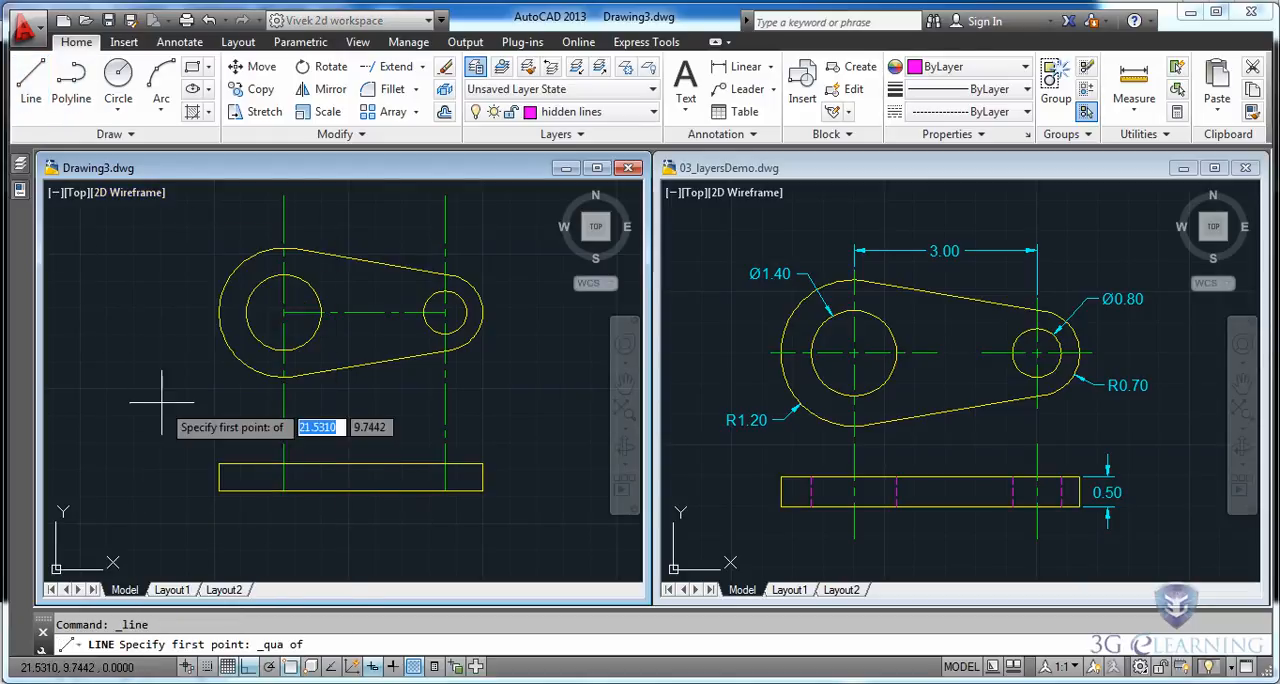
pyautogui.click(245, 313)
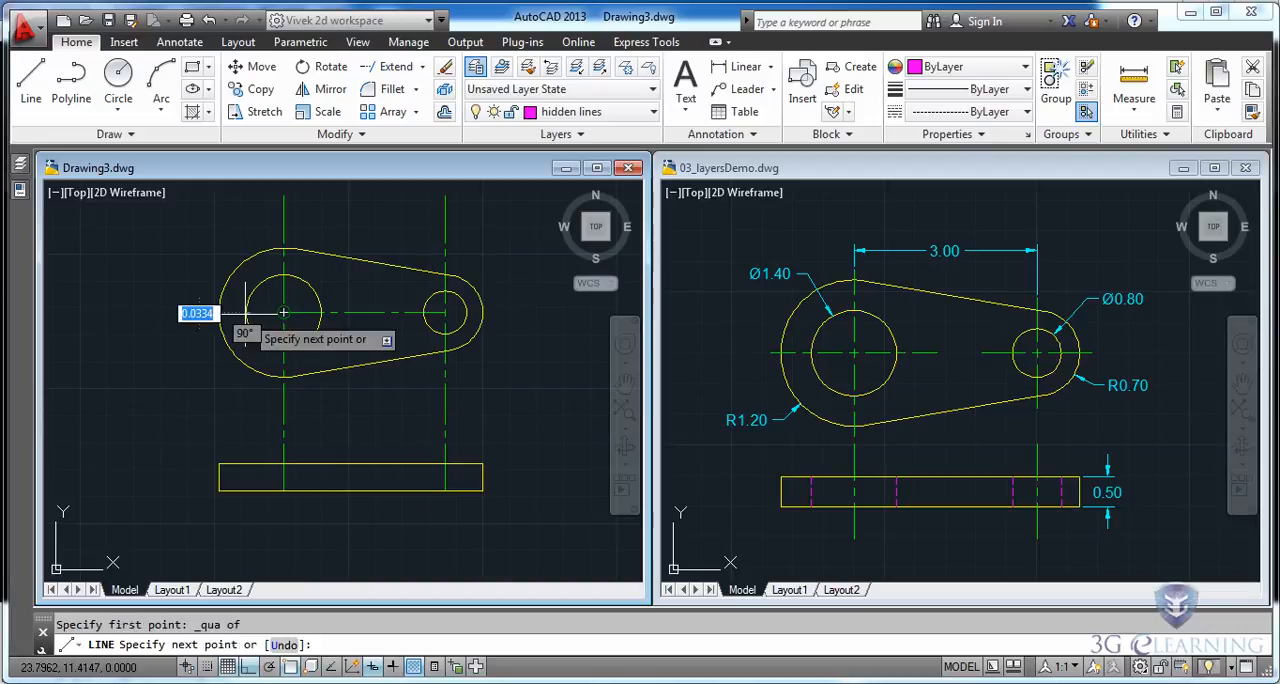
pyautogui.keyDown('shift'); pyautogui.rightClick(249, 435); pyautogui.keyUp('shift')
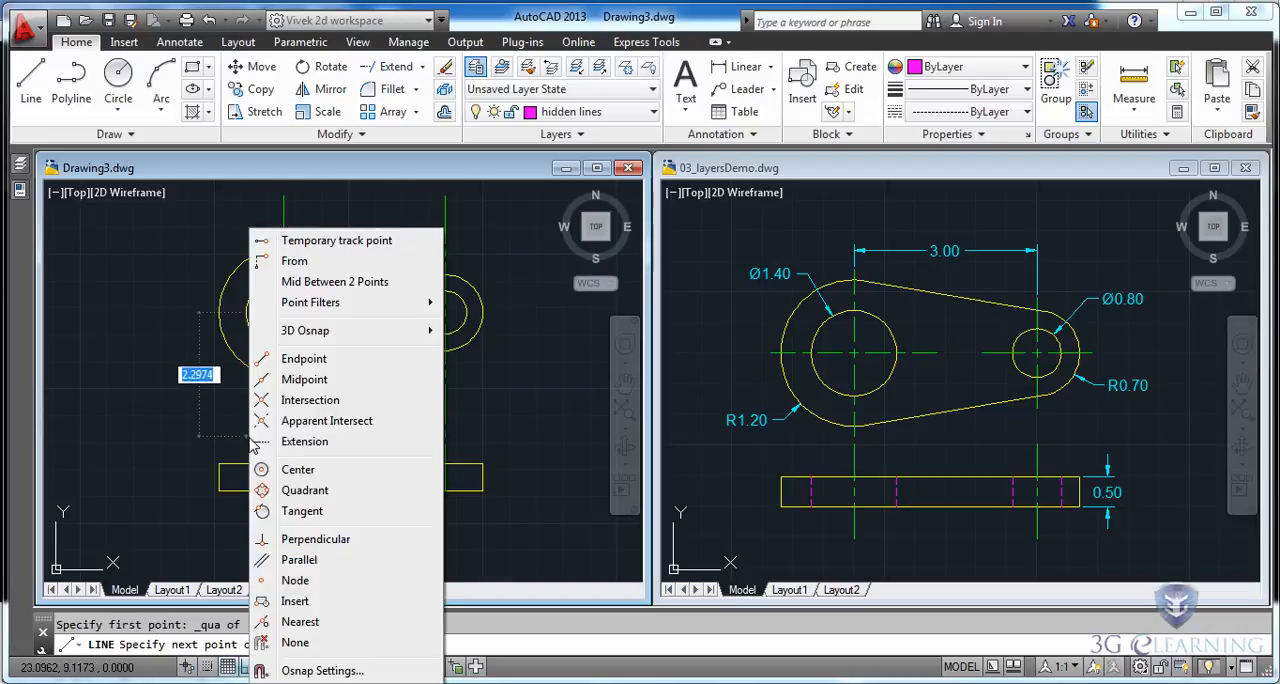
pyautogui.click(313, 540)
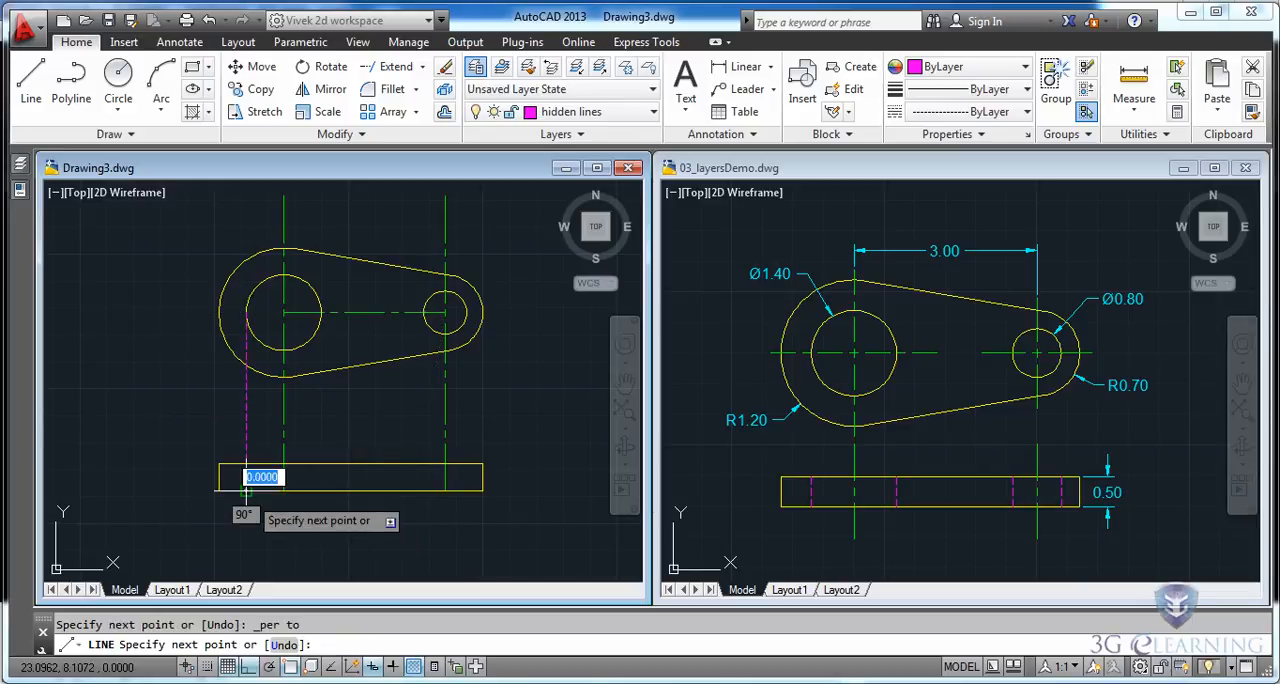
pyautogui.press('Escape')
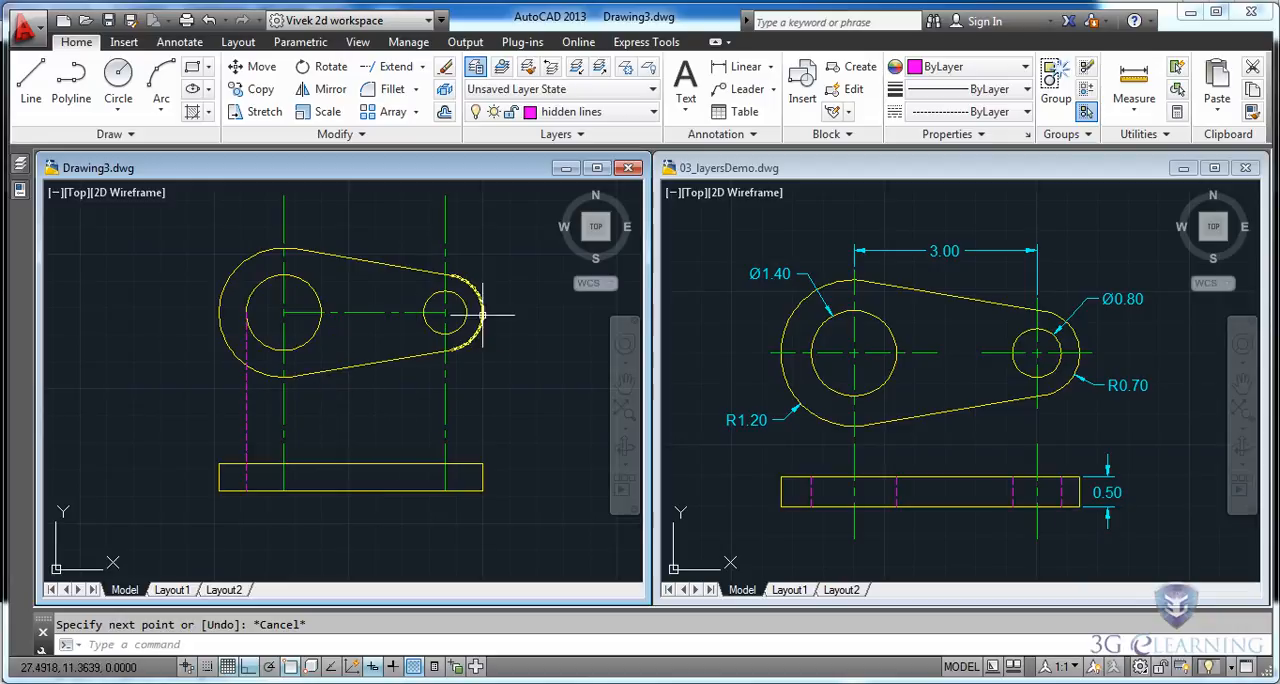
# Offset the vertical hidden line through the right quadrant of the large hole, using the Through option.
pyautogui.click(444, 112)
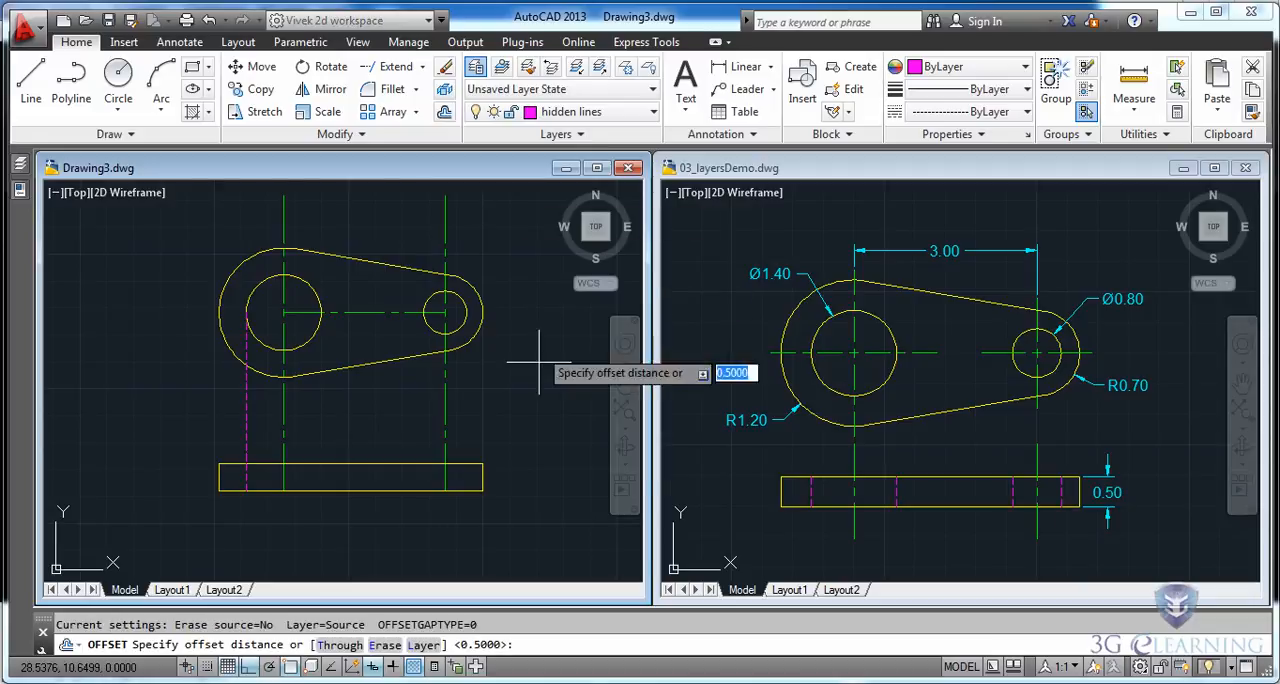
pyautogui.click(333, 645)
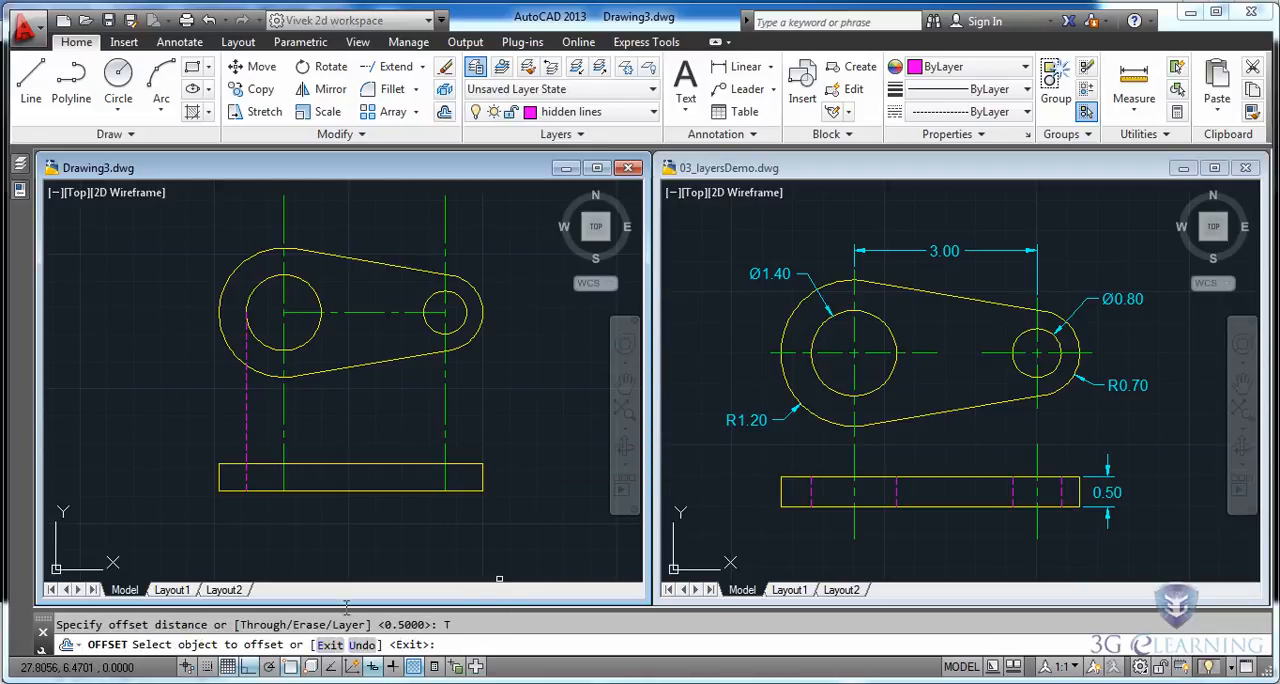
pyautogui.click(248, 412)
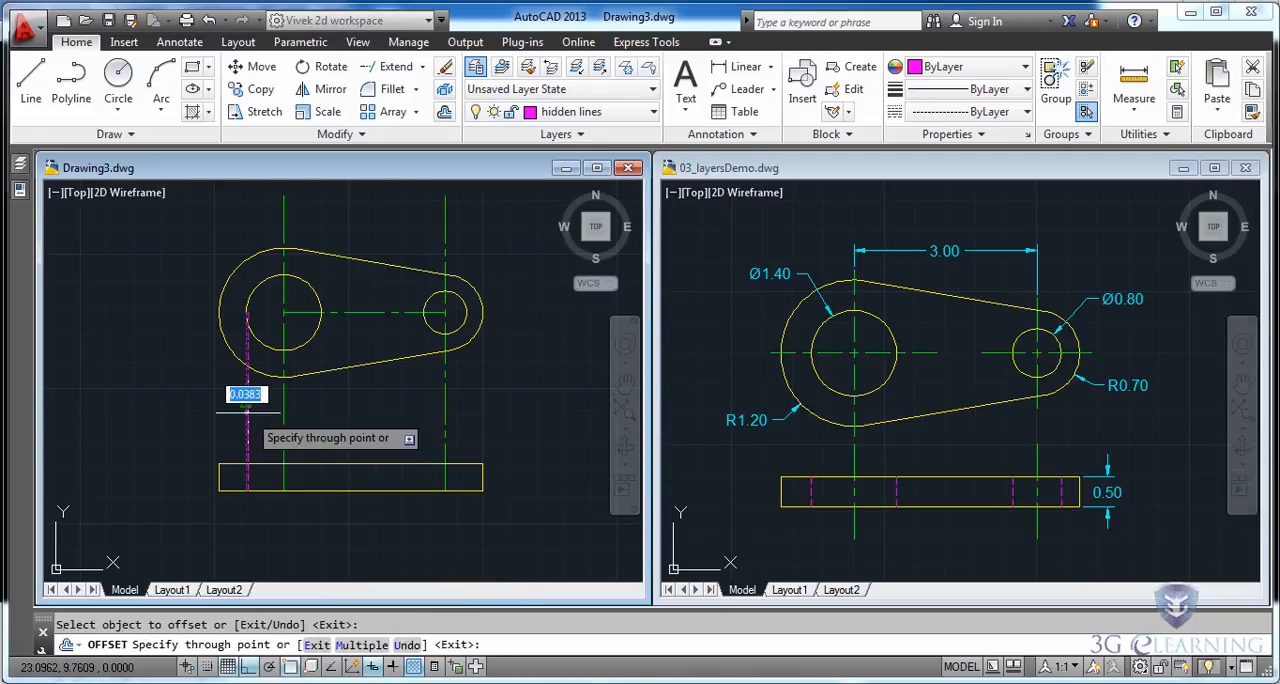
pyautogui.keyDown('shift'); pyautogui.rightClick(333, 420); pyautogui.keyUp('shift')
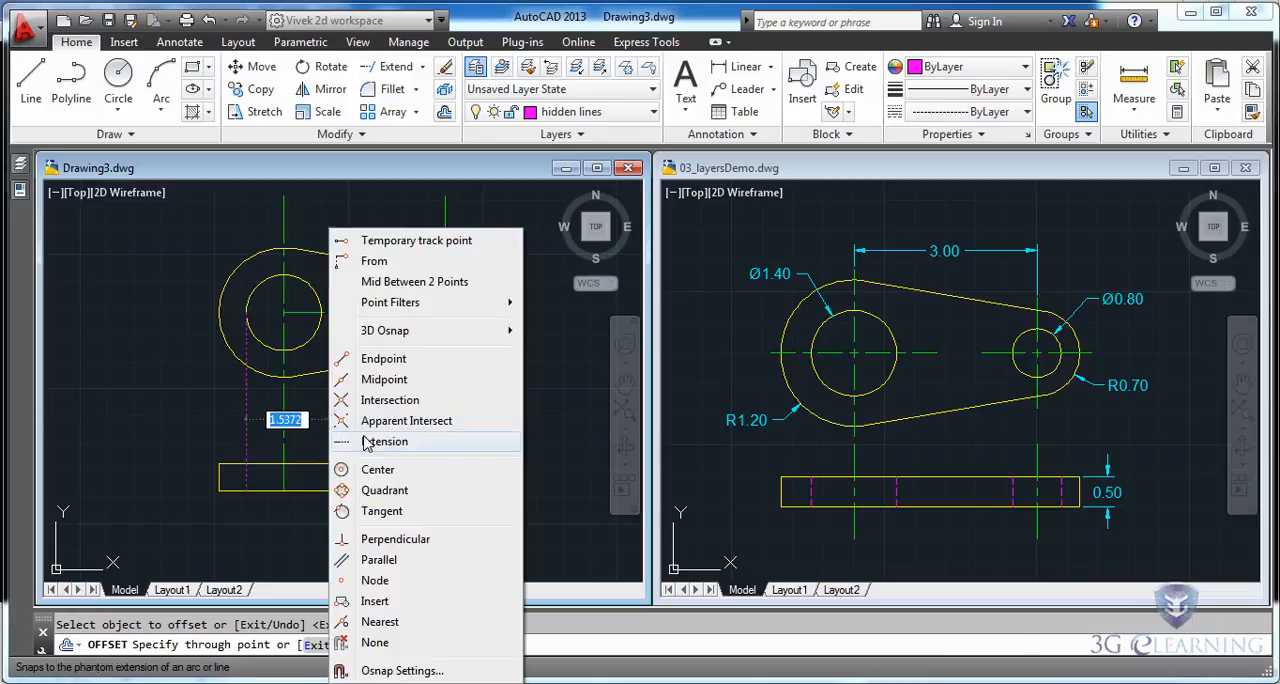
pyautogui.click(385, 491)
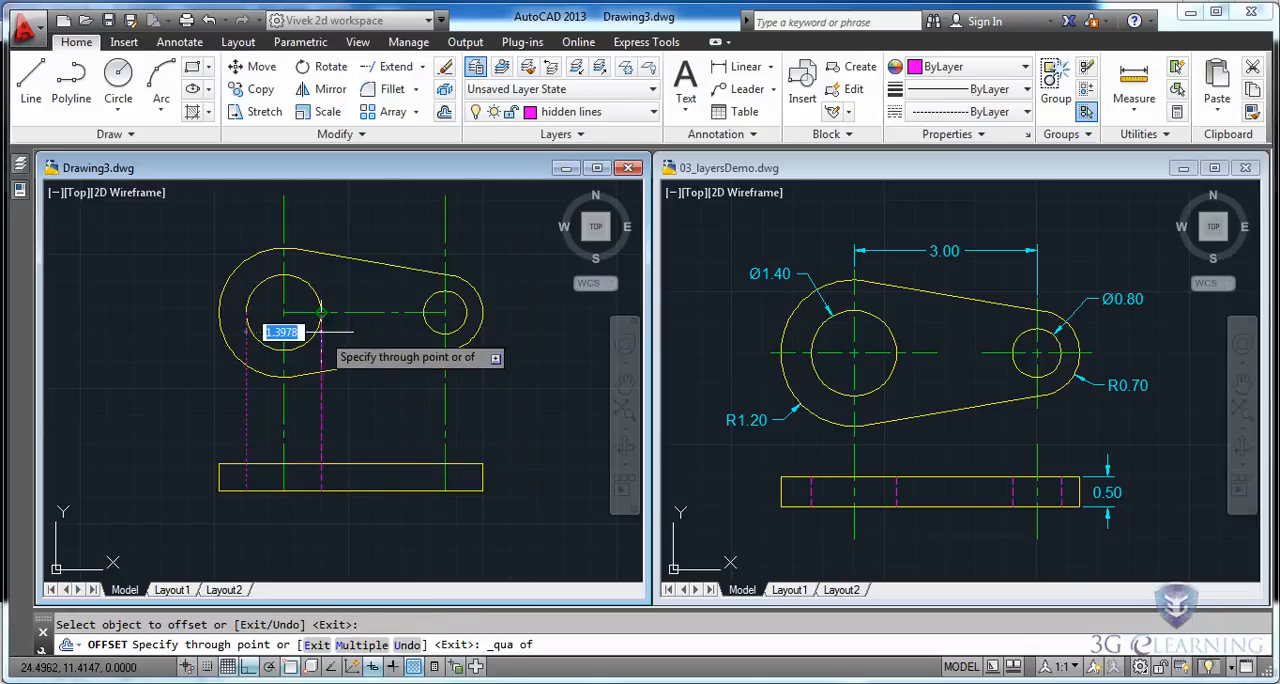
pyautogui.click(321, 318)
# Offset the large hole's right hidden line through the left quadrant of the small hole.
pyautogui.click(322, 400)
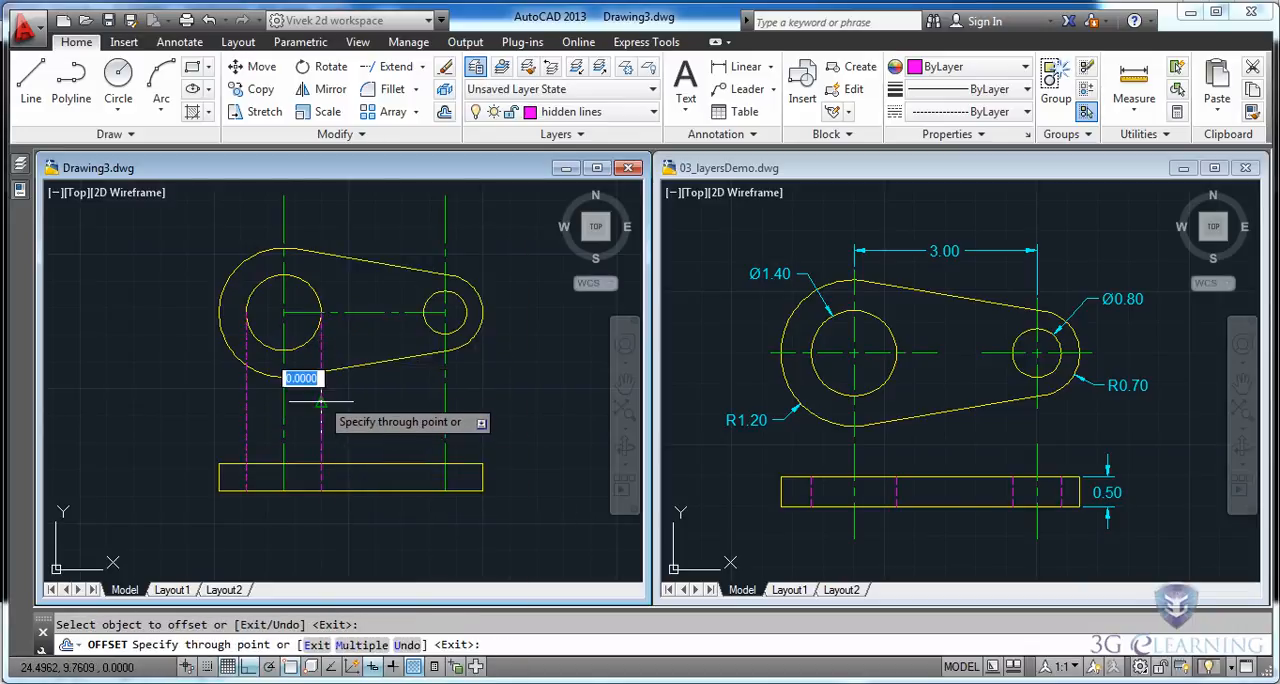
pyautogui.keyDown('shift'); pyautogui.rightClick(404, 398); pyautogui.keyUp('shift')
pyautogui.click(456, 490)
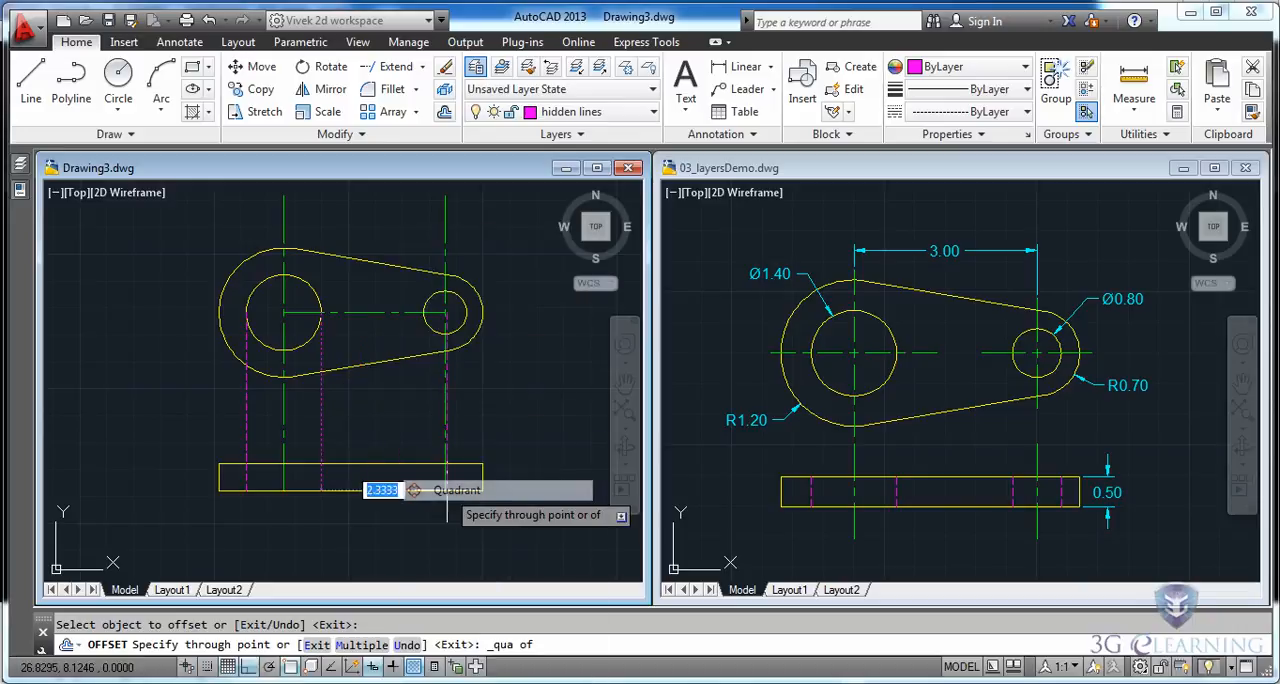
pyautogui.click(424, 313)
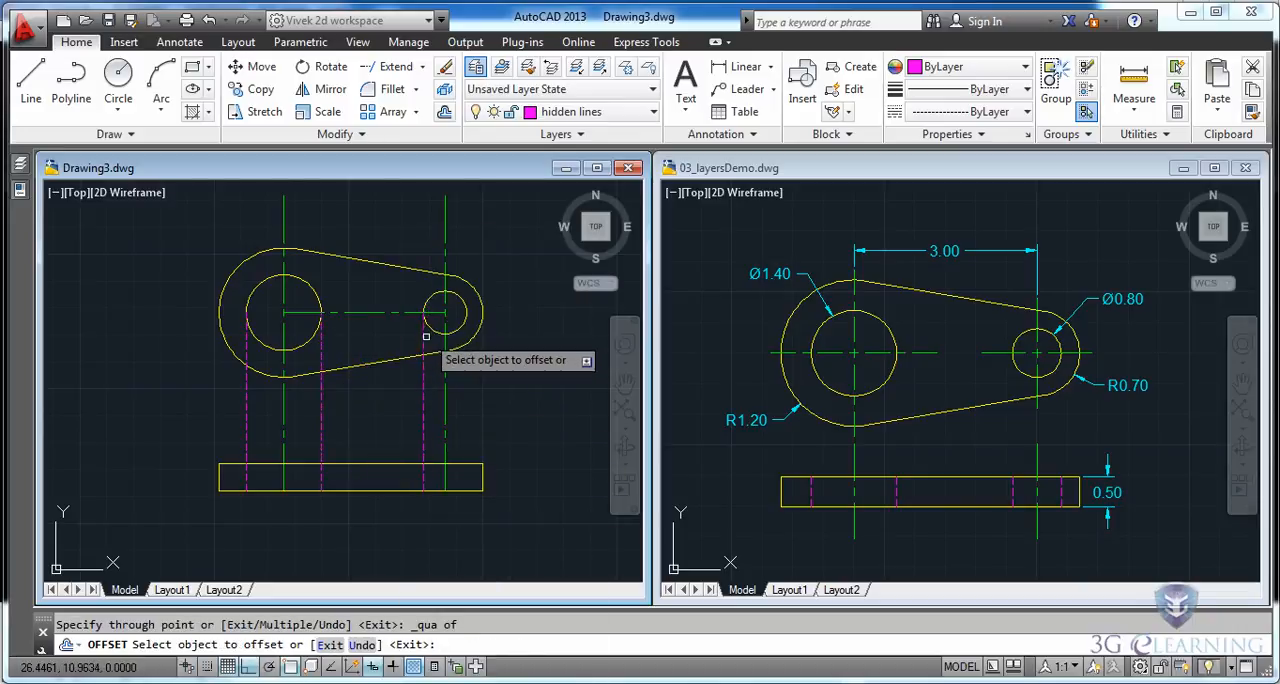
# Offset the small hole's left hidden line through the right quadrant of the small hole.
pyautogui.click(424, 392)
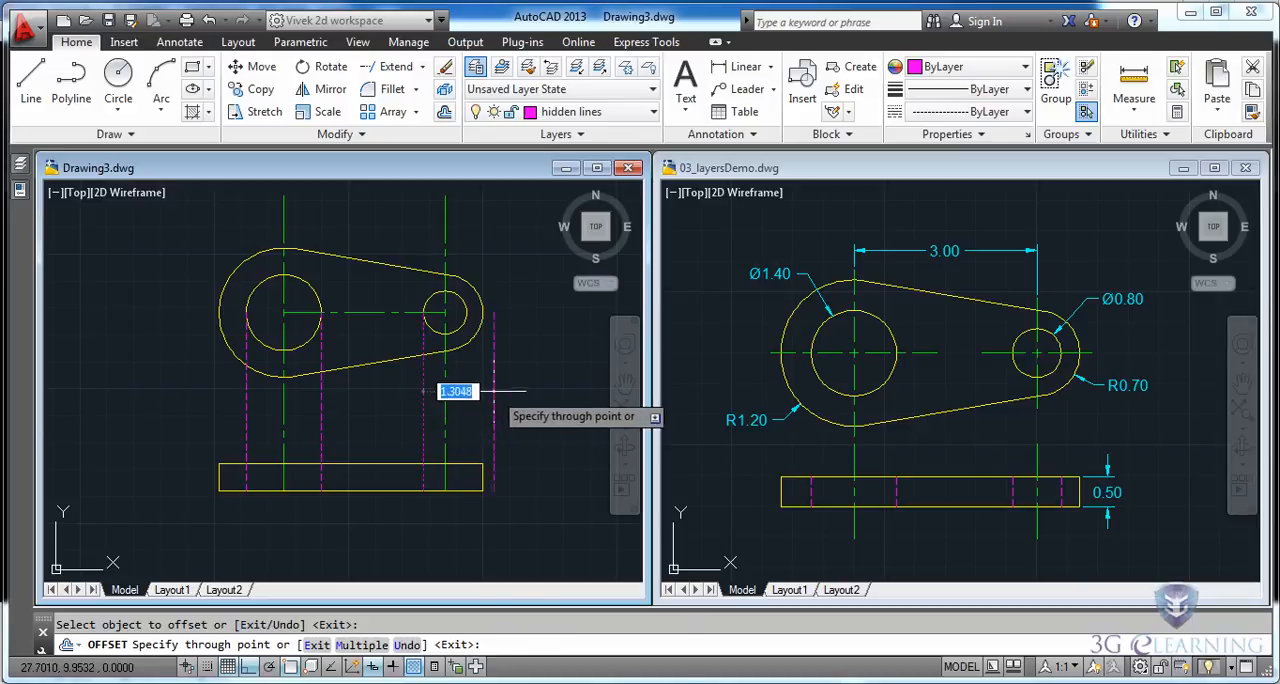
pyautogui.keyDown('shift'); pyautogui.rightClick(490, 400); pyautogui.keyUp('shift')
pyautogui.click(545, 487)
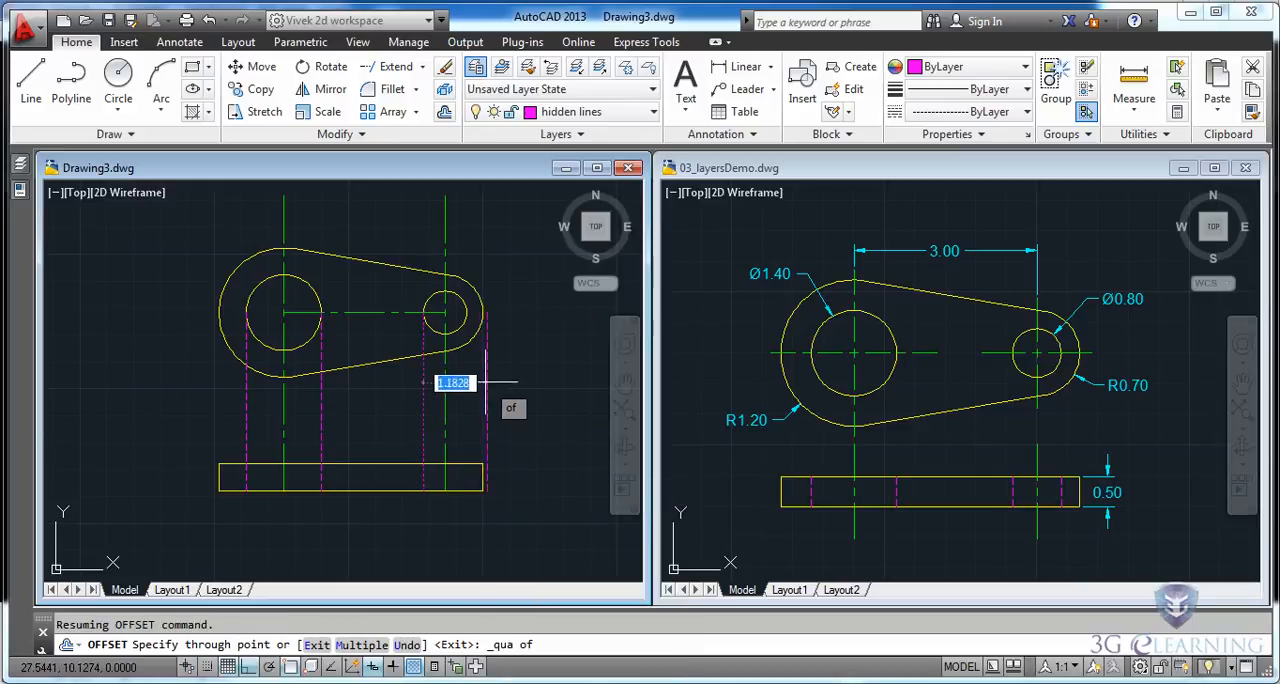
pyautogui.click(468, 325)
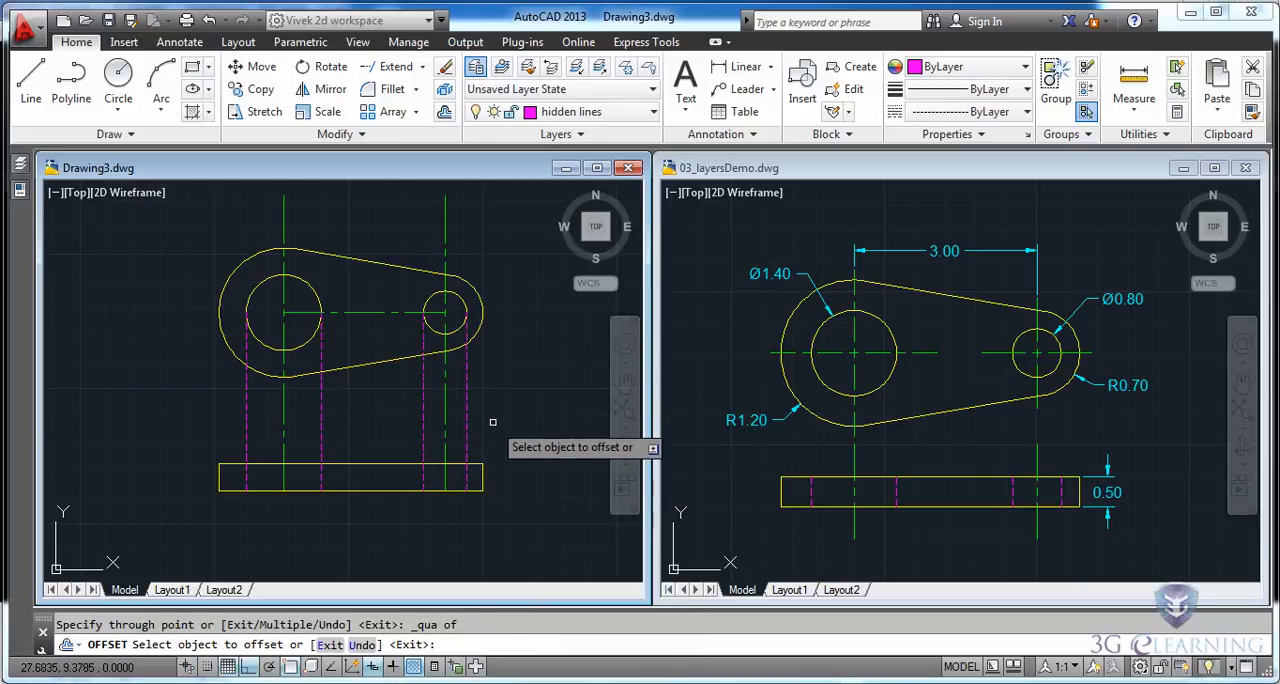
# Trim the four vertical hidden lines back to the front view's top edge, removing the portions above it.
pyautogui.press('Escape')
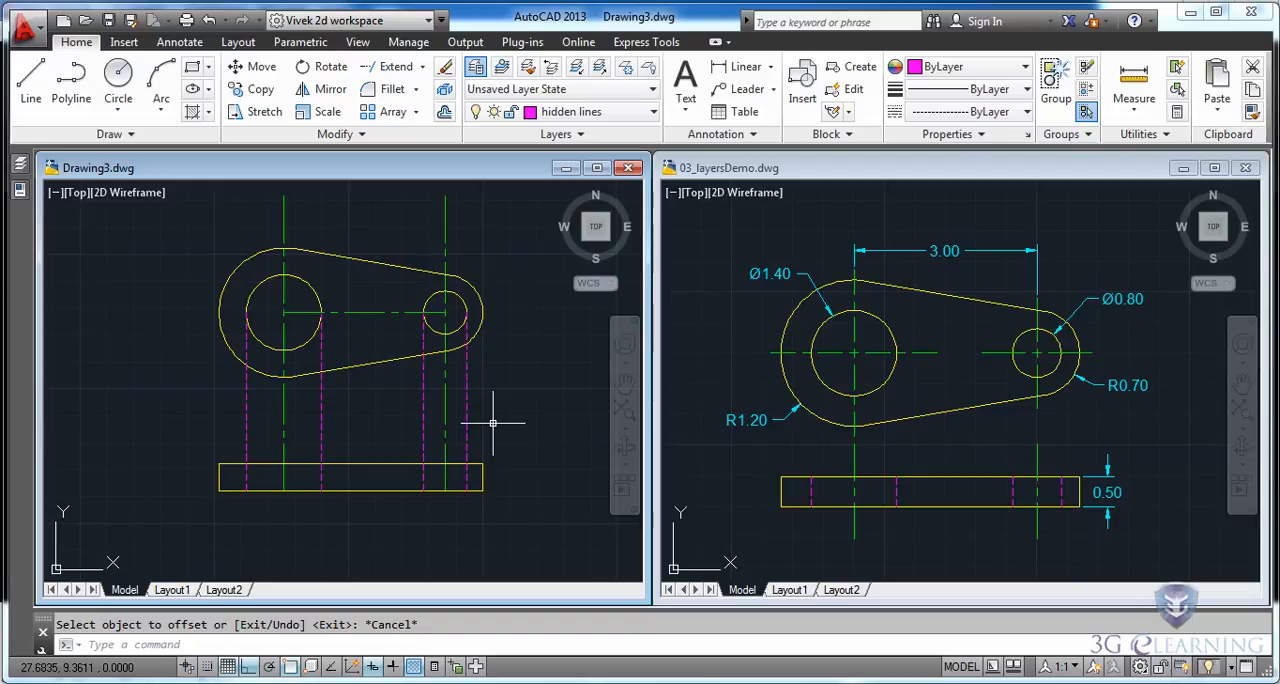
pyautogui.click(424, 68)
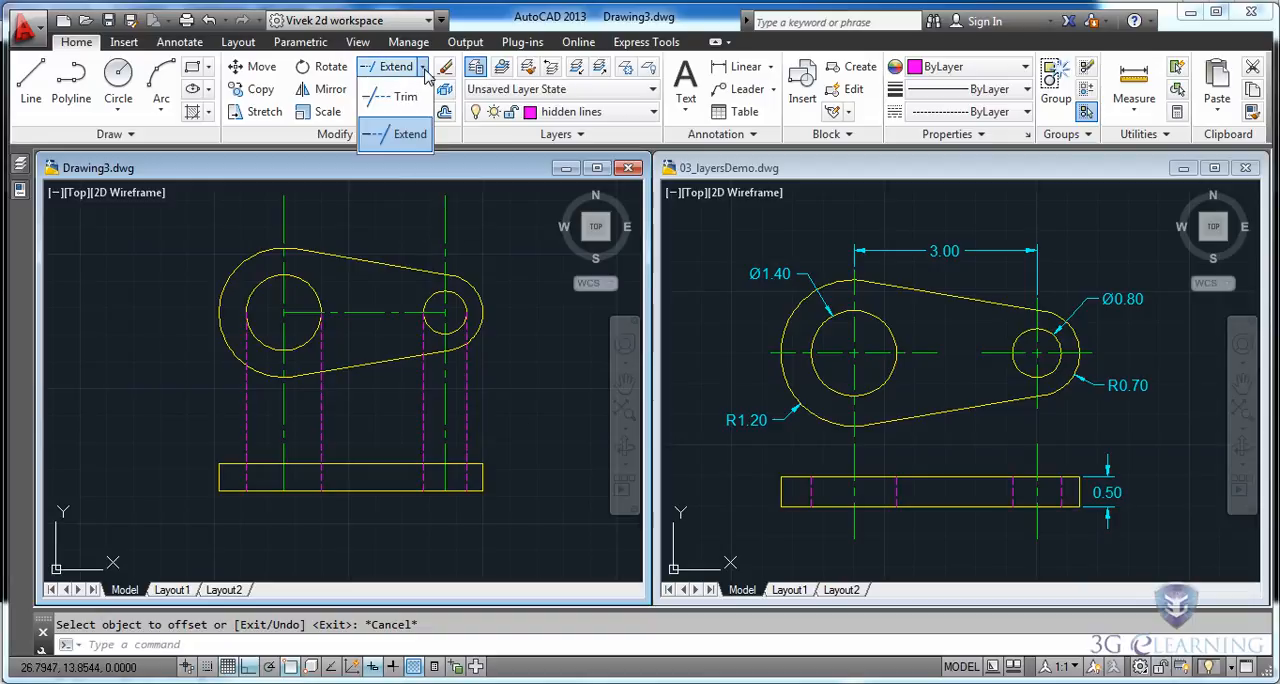
pyautogui.click(395, 93)
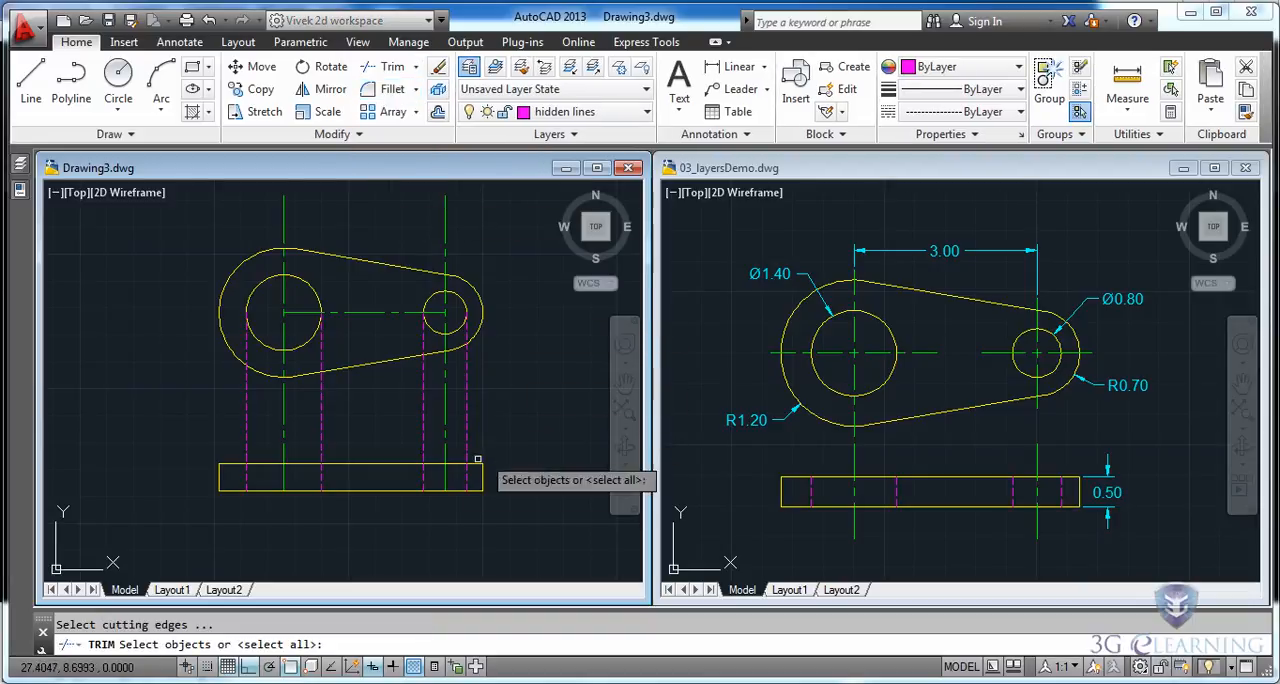
pyautogui.click(365, 465)
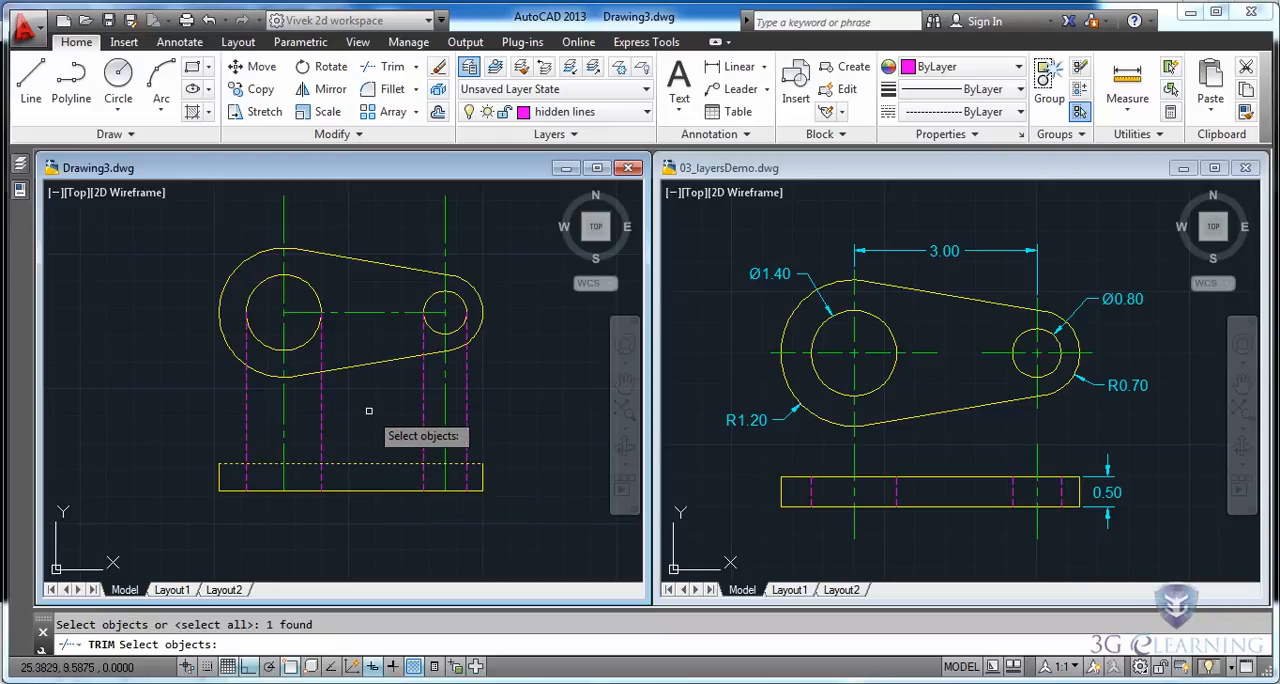
pyautogui.press('Return')
pyautogui.click(476, 422)
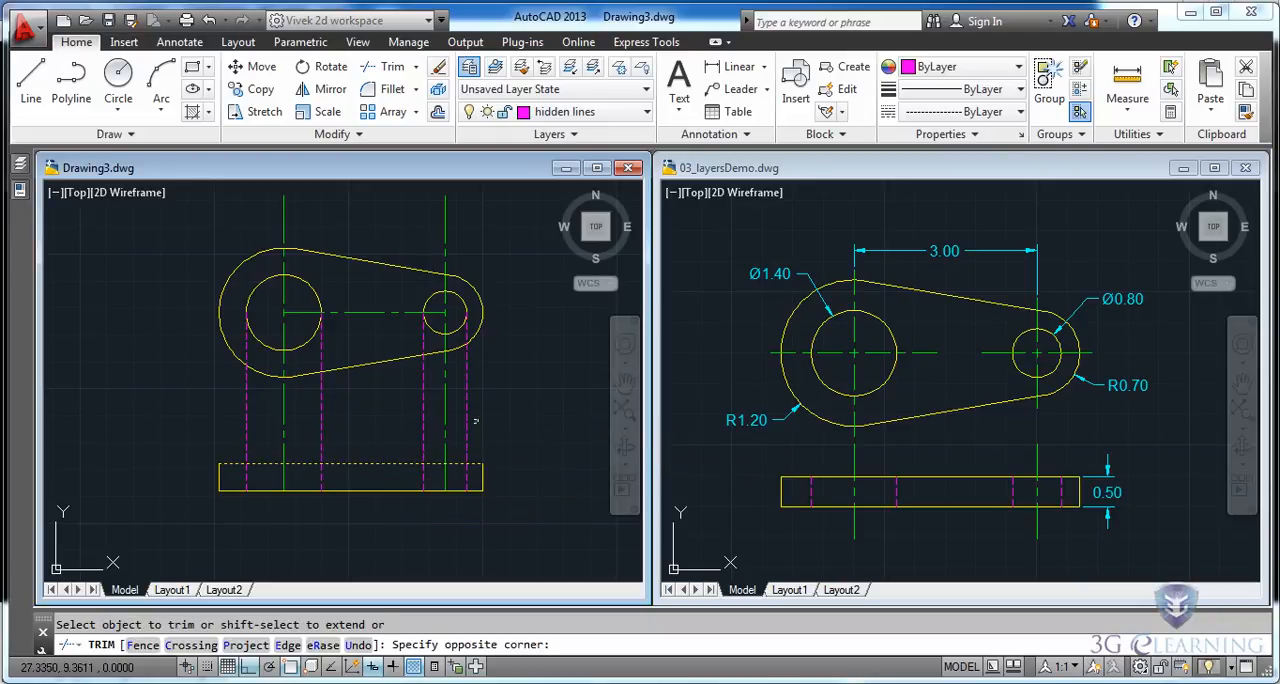
pyautogui.click(432, 425)
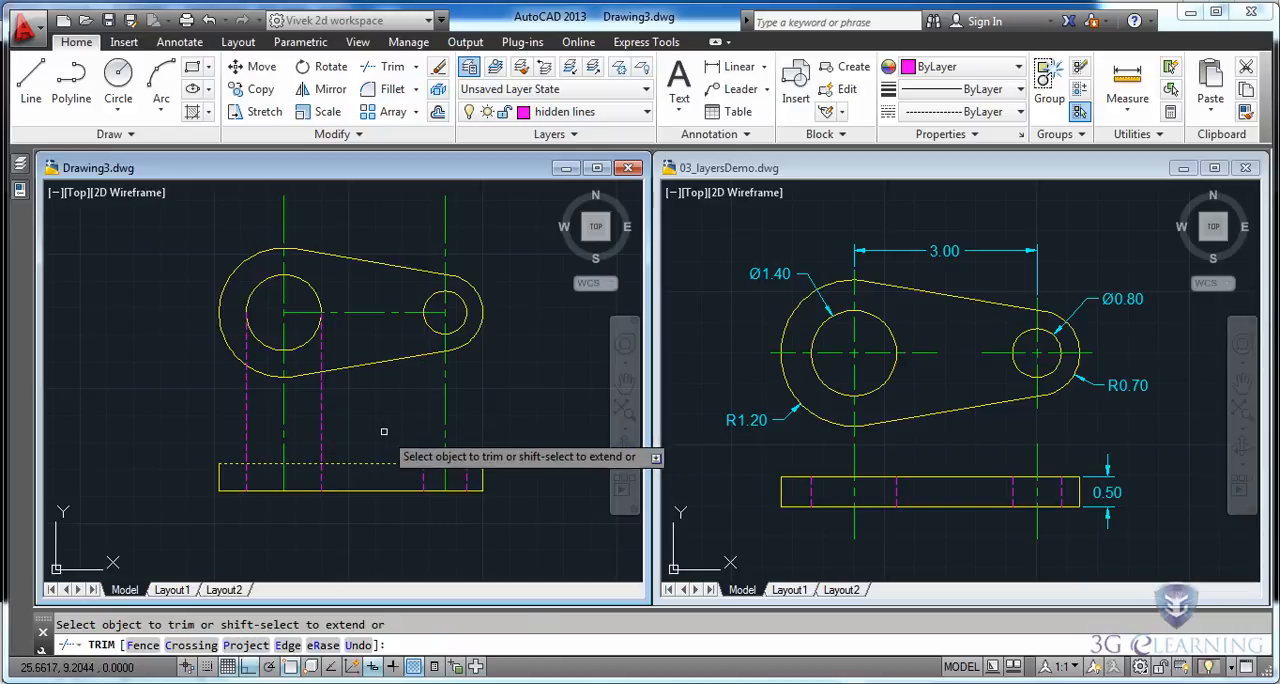
pyautogui.click(327, 422)
pyautogui.click(314, 431)
pyautogui.click(257, 428)
pyautogui.click(236, 440)
pyautogui.press('Escape')
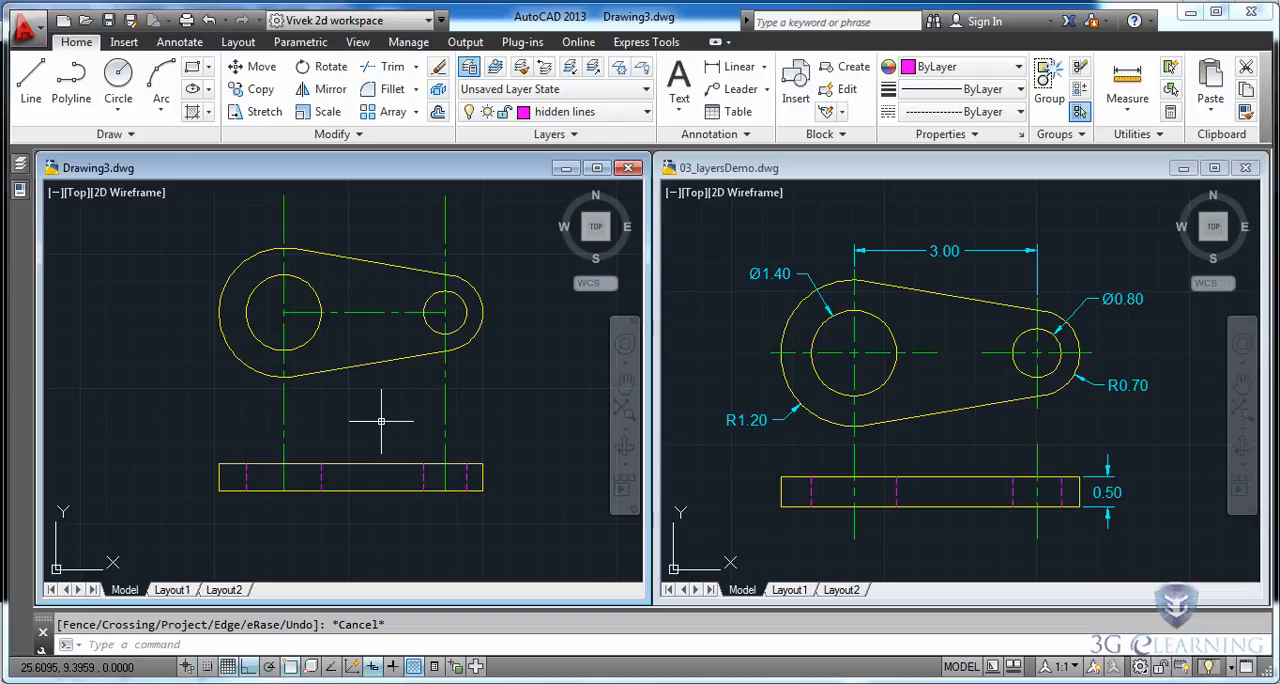
# Trim both vertical center lines between the top view's lower outline and the front view's top edge.
pyautogui.click(385, 67)
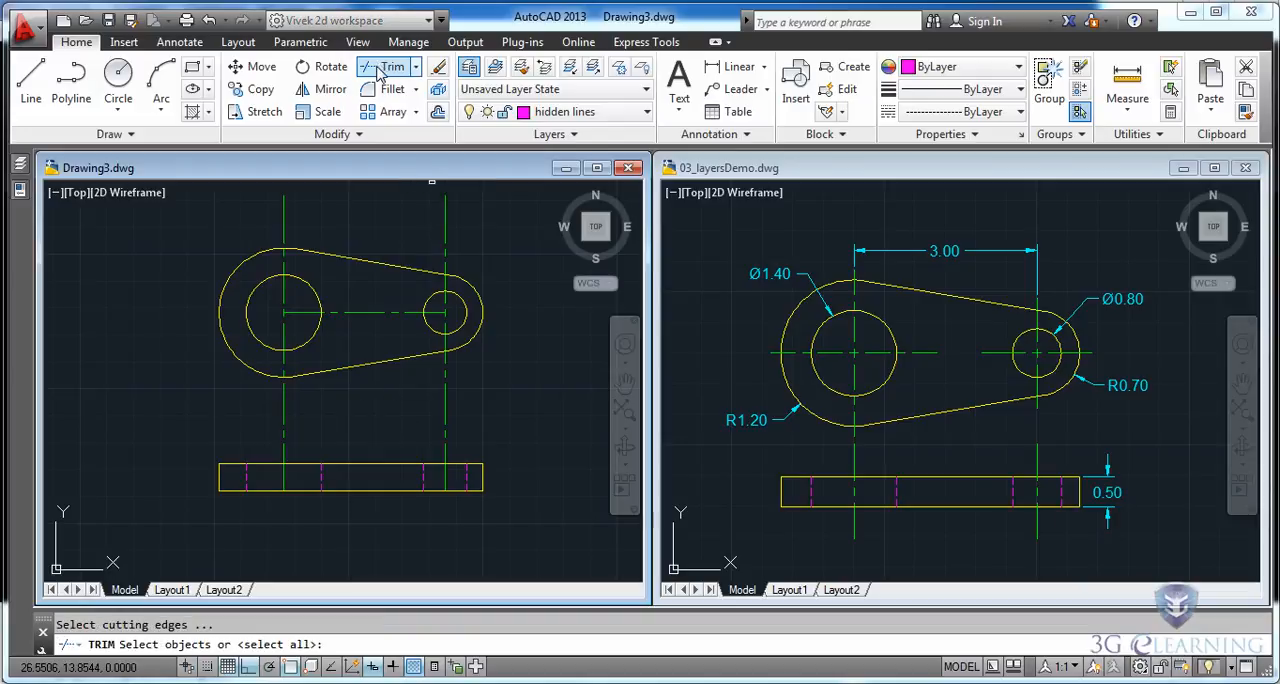
pyautogui.click(362, 463)
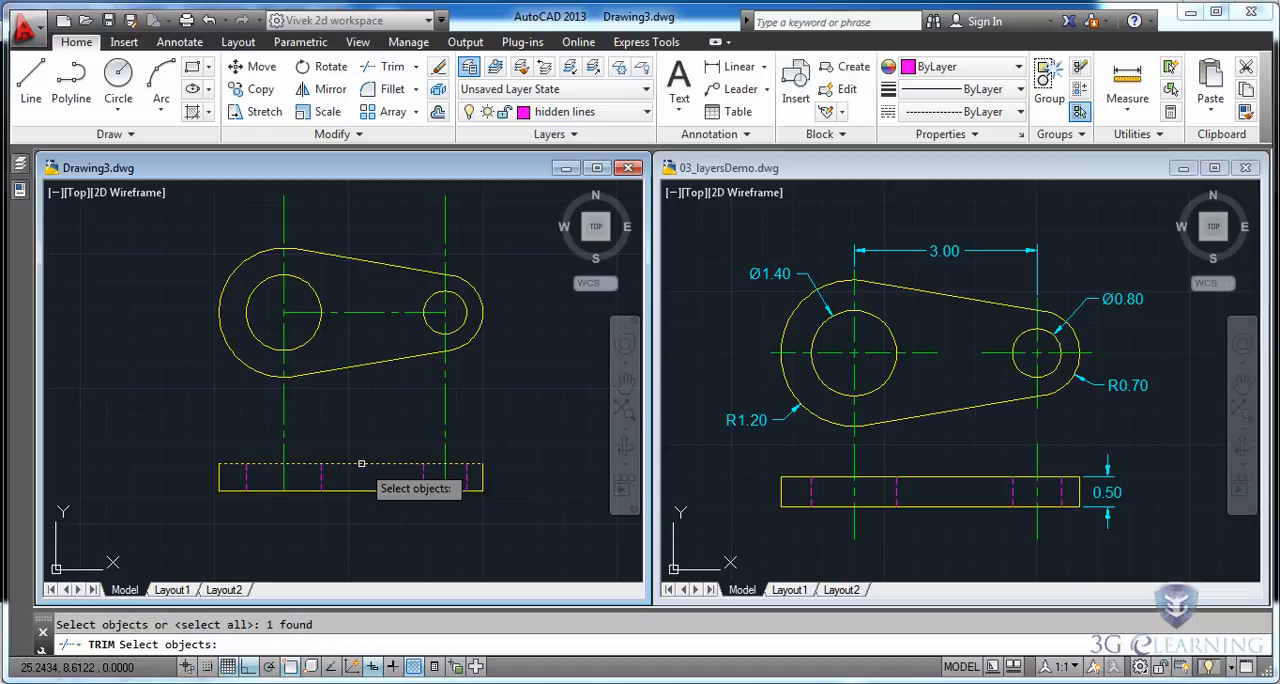
pyautogui.click(460, 348)
pyautogui.click(405, 358)
pyautogui.click(250, 367)
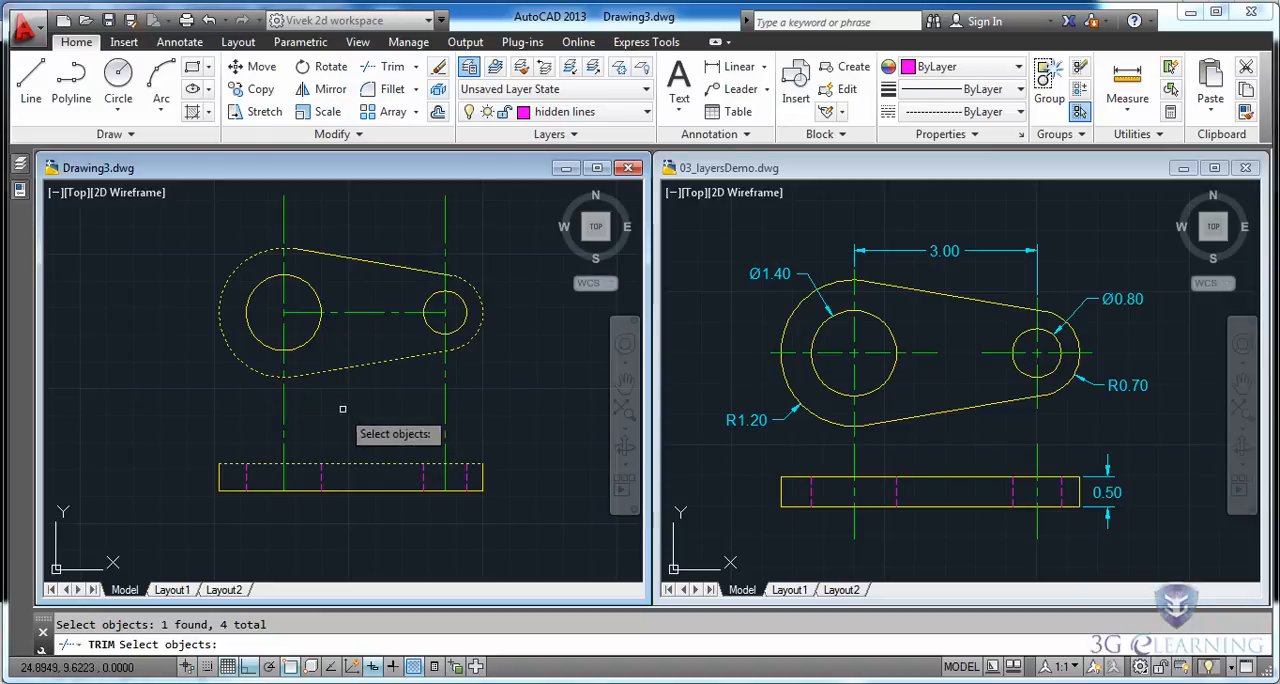
pyautogui.press('Return')
pyautogui.click(462, 411)
pyautogui.click(254, 428)
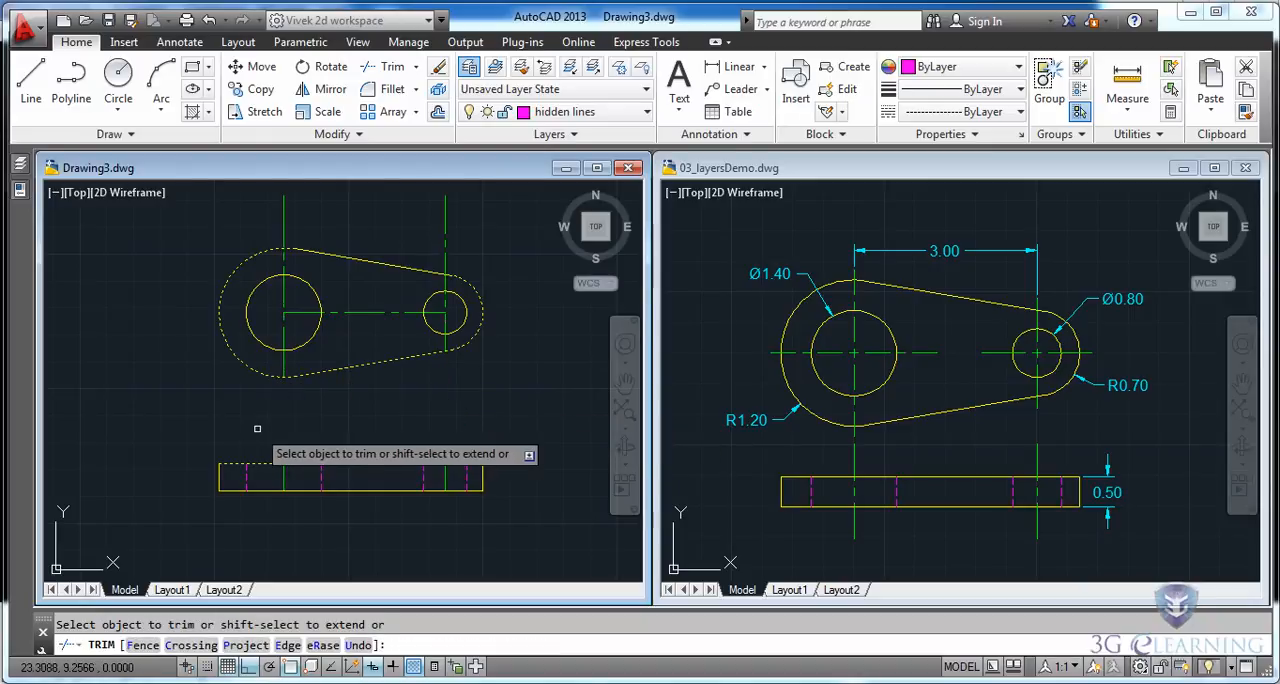
pyautogui.press('Escape')
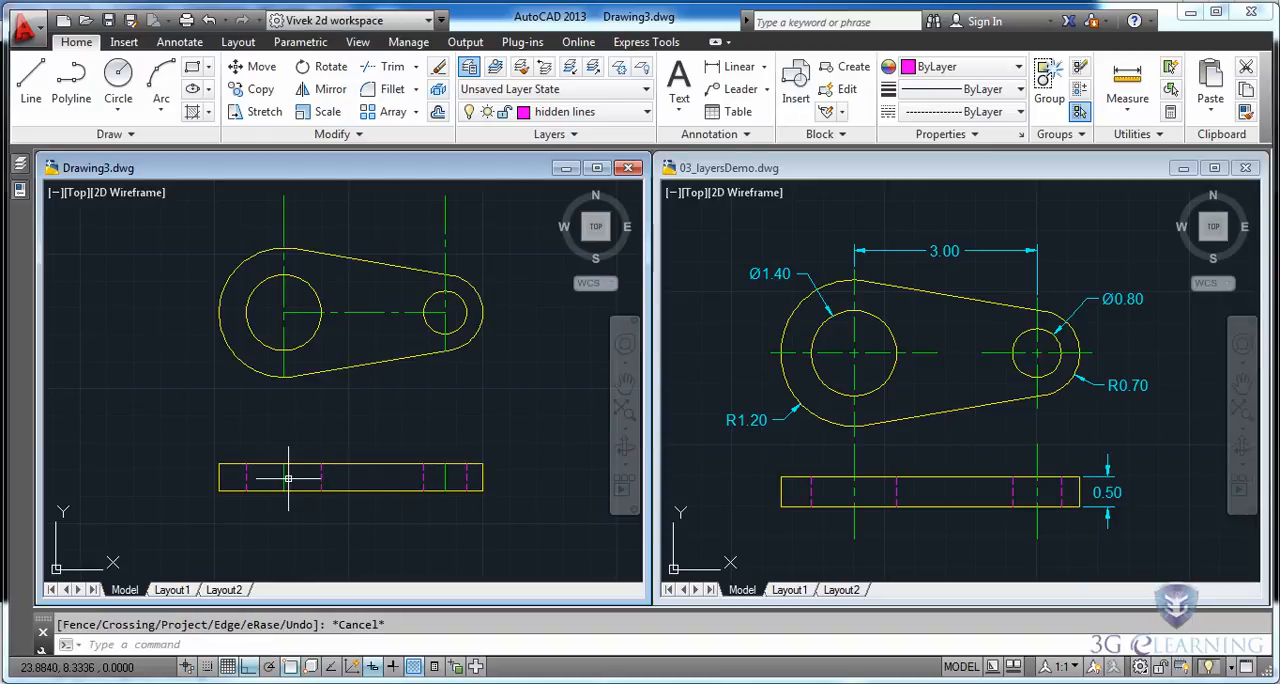
# Scale the large hole's center line in the front view by a factor of 3 about its midpoint.
pyautogui.moveTo(288, 479)
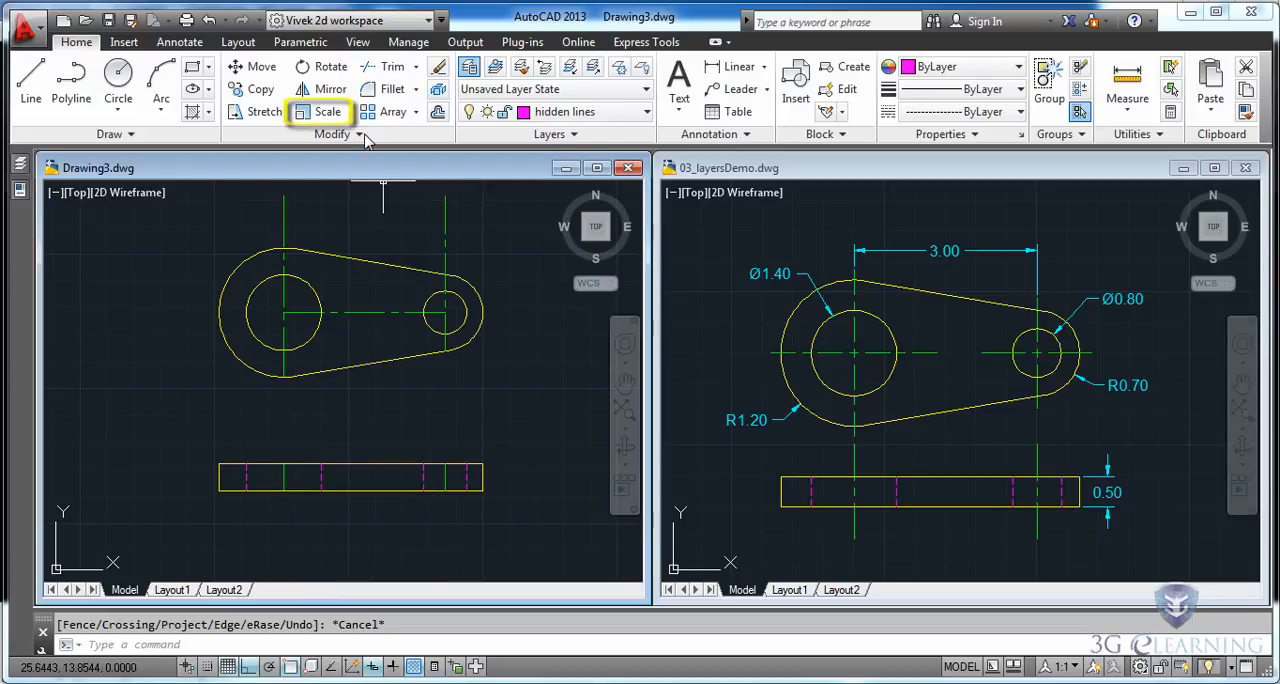
pyautogui.click(313, 115)
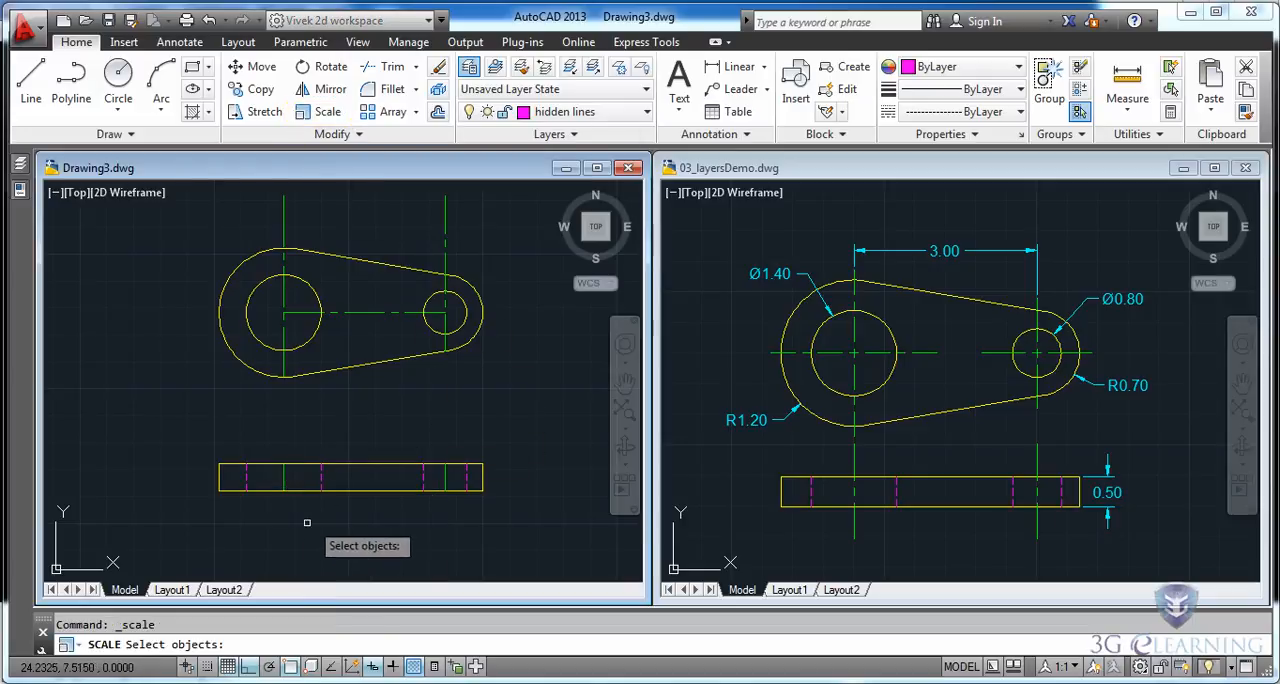
pyautogui.click(283, 476)
pyautogui.press('Return')
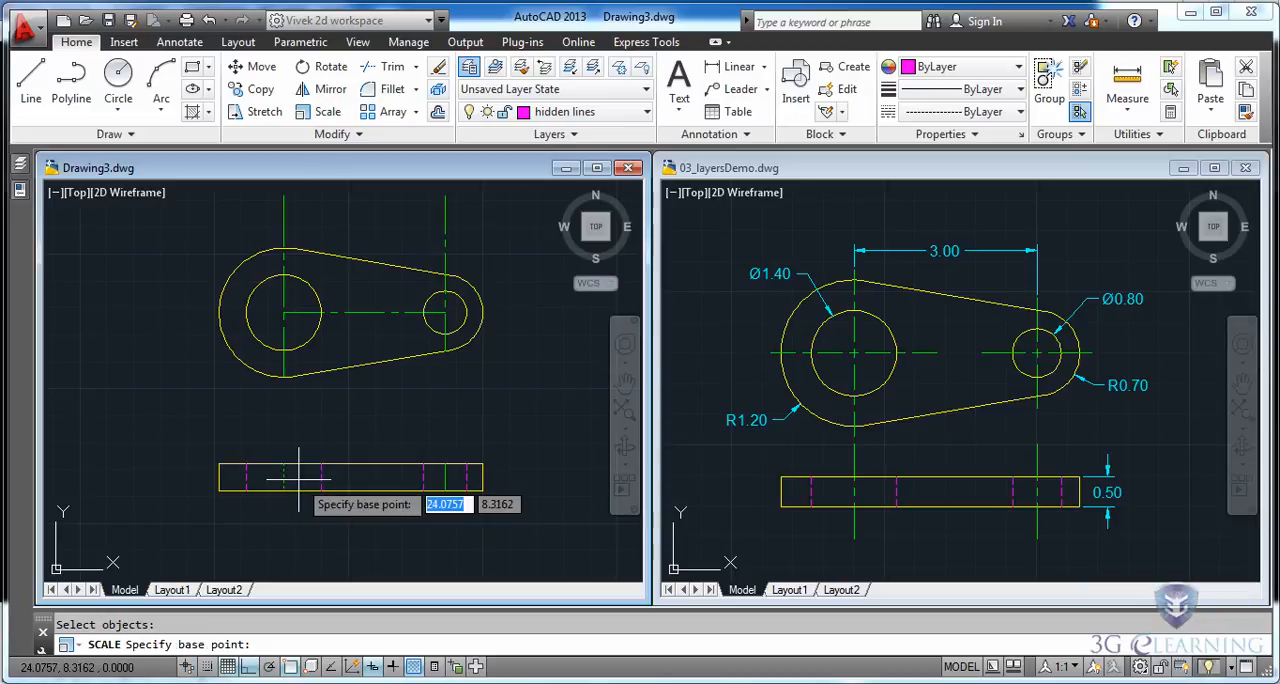
pyautogui.click(283, 478)
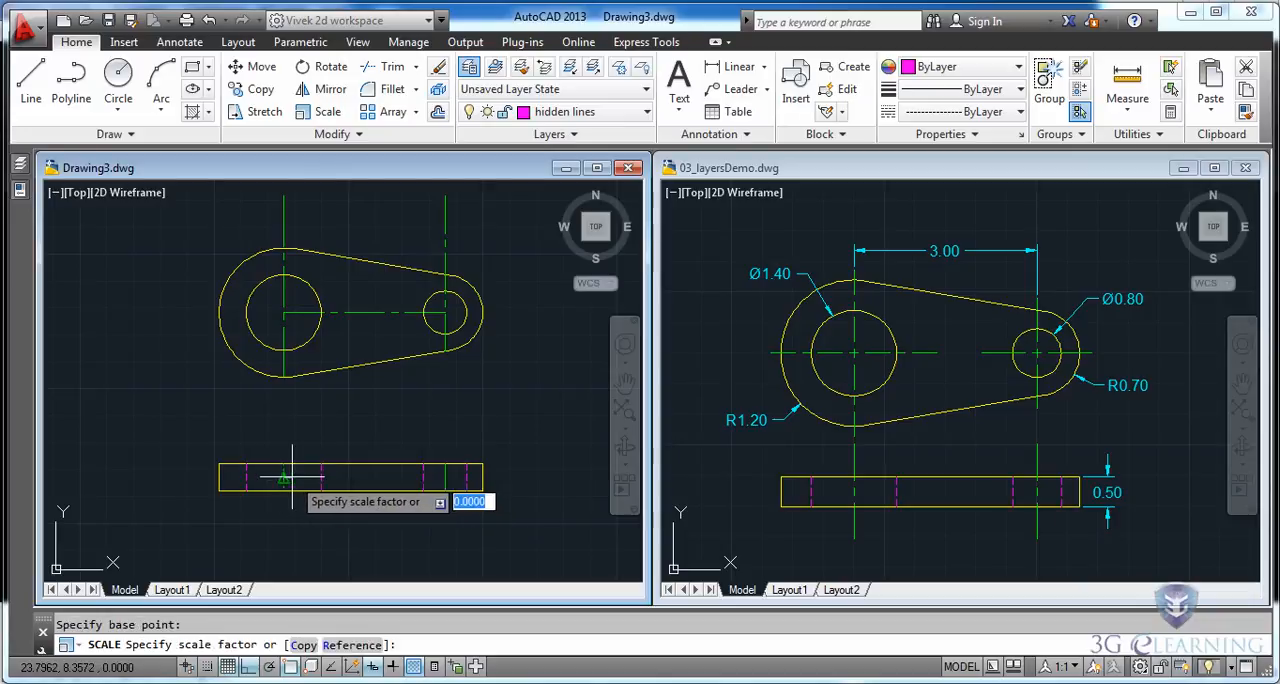
pyautogui.write('3')
pyautogui.press('Return')
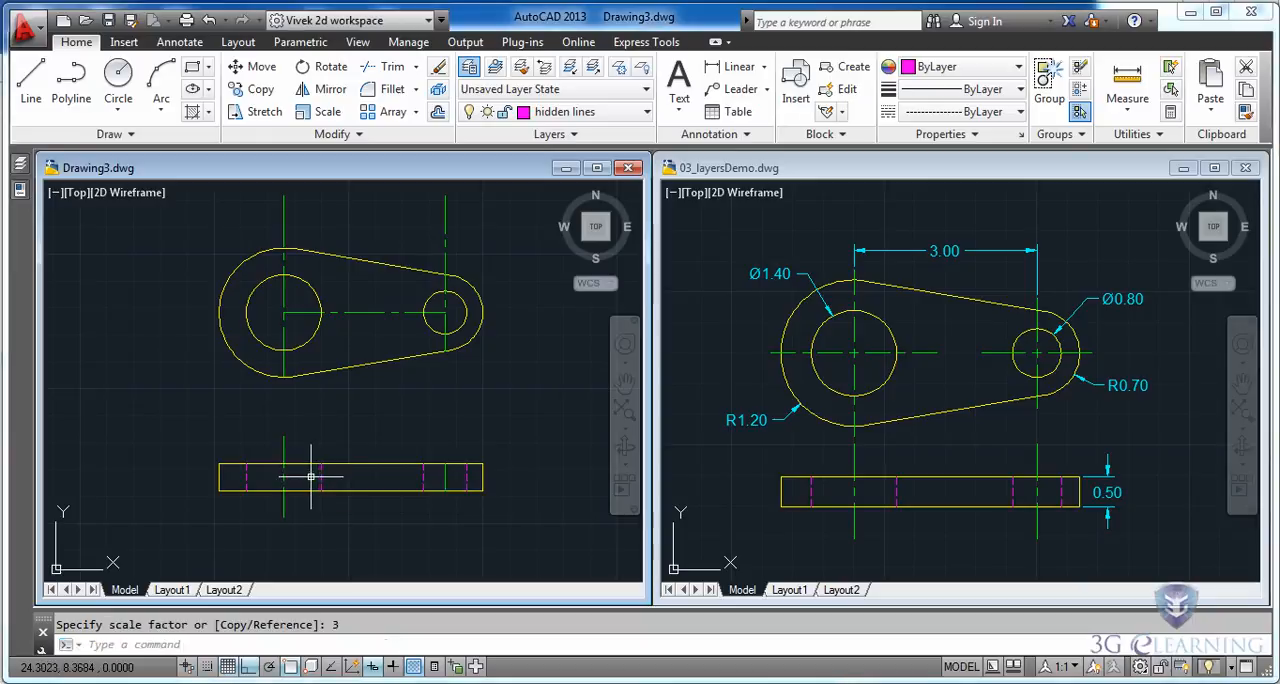
# Scale the small hole's center line in the front view by a factor of 3 about its midpoint.
pyautogui.press('Return')
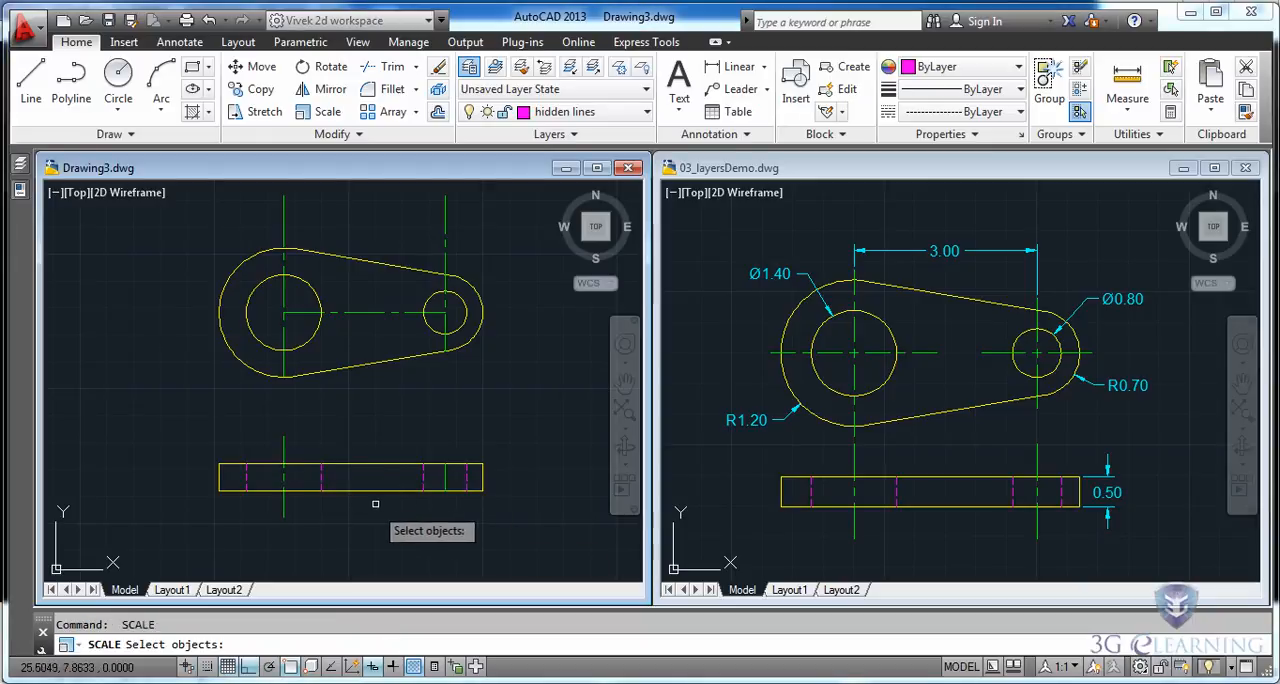
pyautogui.click(445, 477)
pyautogui.press('Return')
pyautogui.click(452, 478)
pyautogui.write('3')
pyautogui.press('Return')
# Draw two construction circles extending slightly beyond the end arcs, one centered on the large hole with radius about 1.35, the other on the small hole.
pyautogui.moveTo(383, 393); pyautogui.dragTo(408, 499, button='middle')
pyautogui.scroll(2, 407, 457)
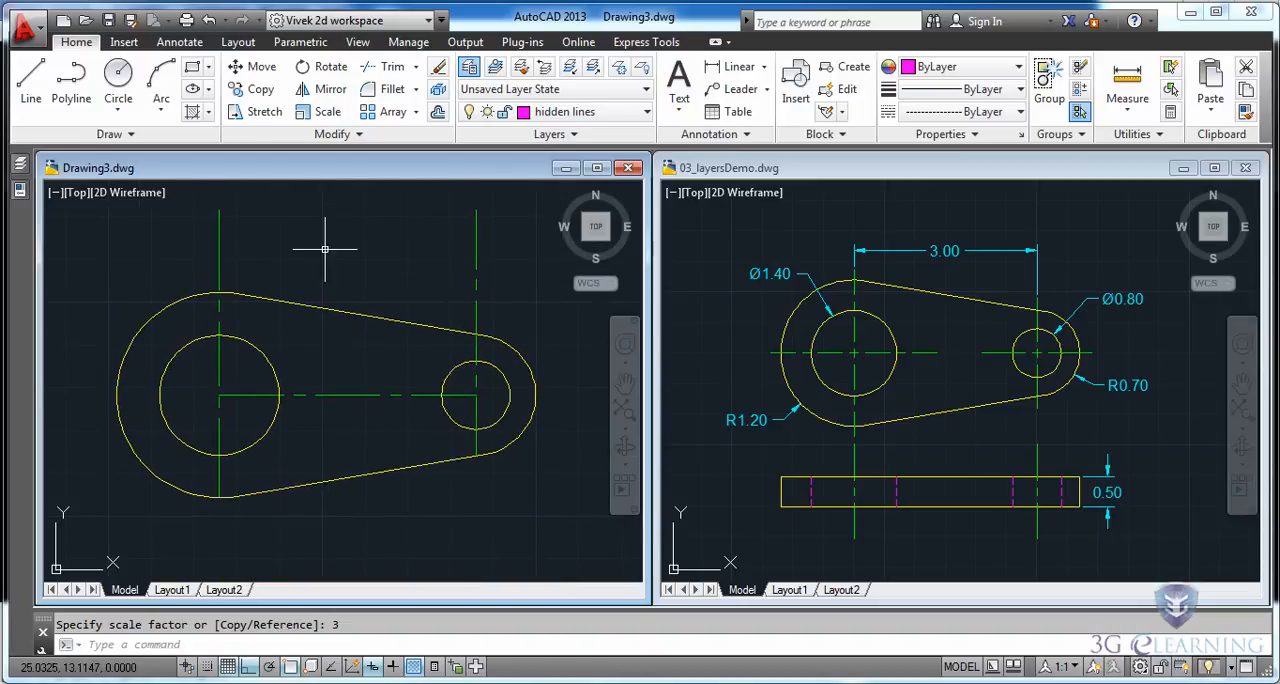
pyautogui.click(118, 80)
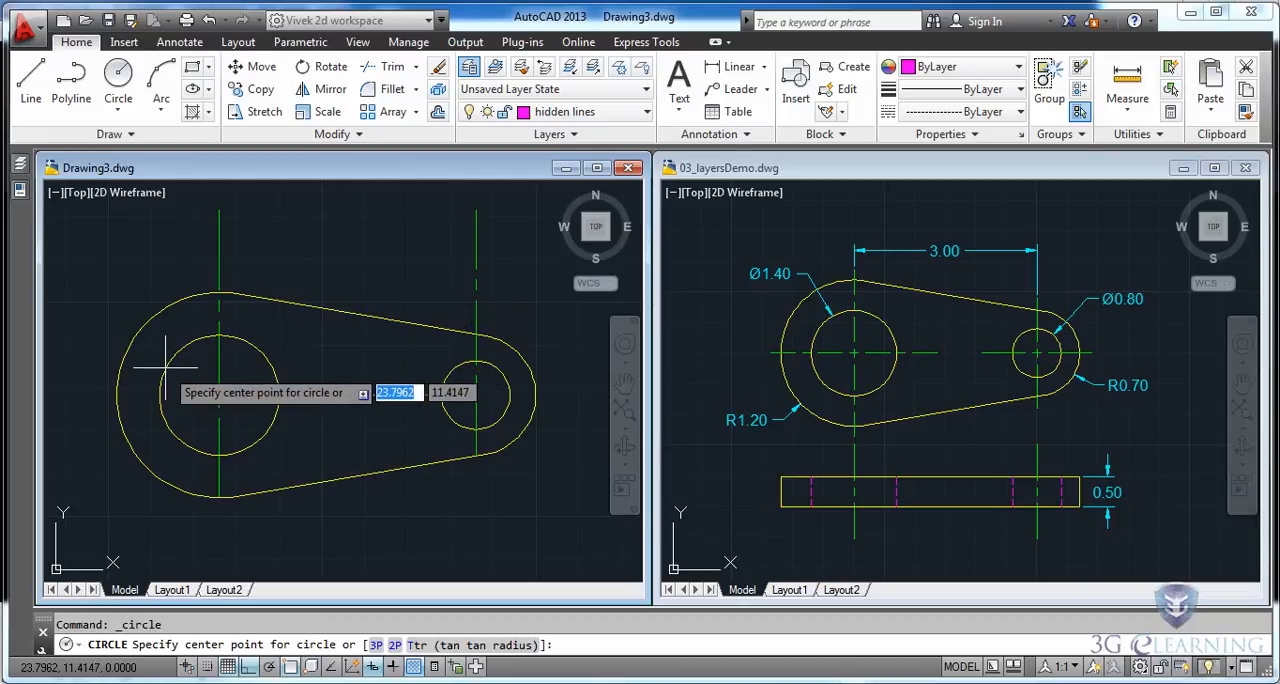
pyautogui.click(219, 396)
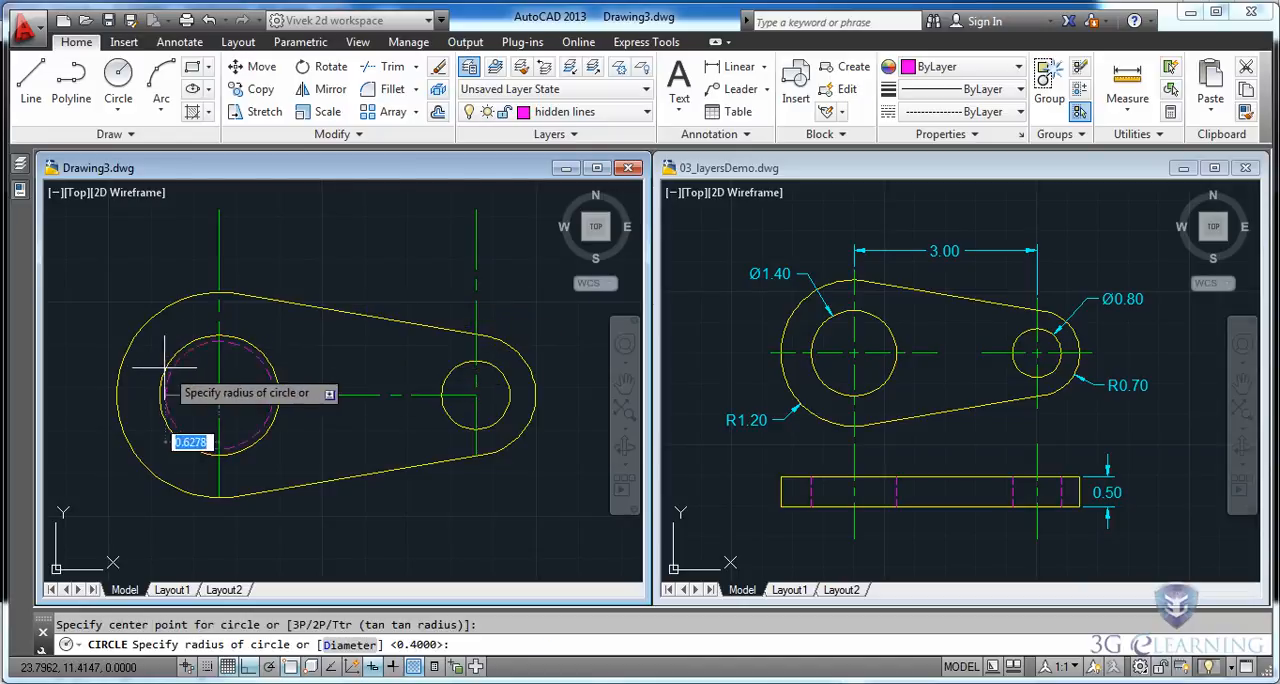
pyautogui.click(103, 328)
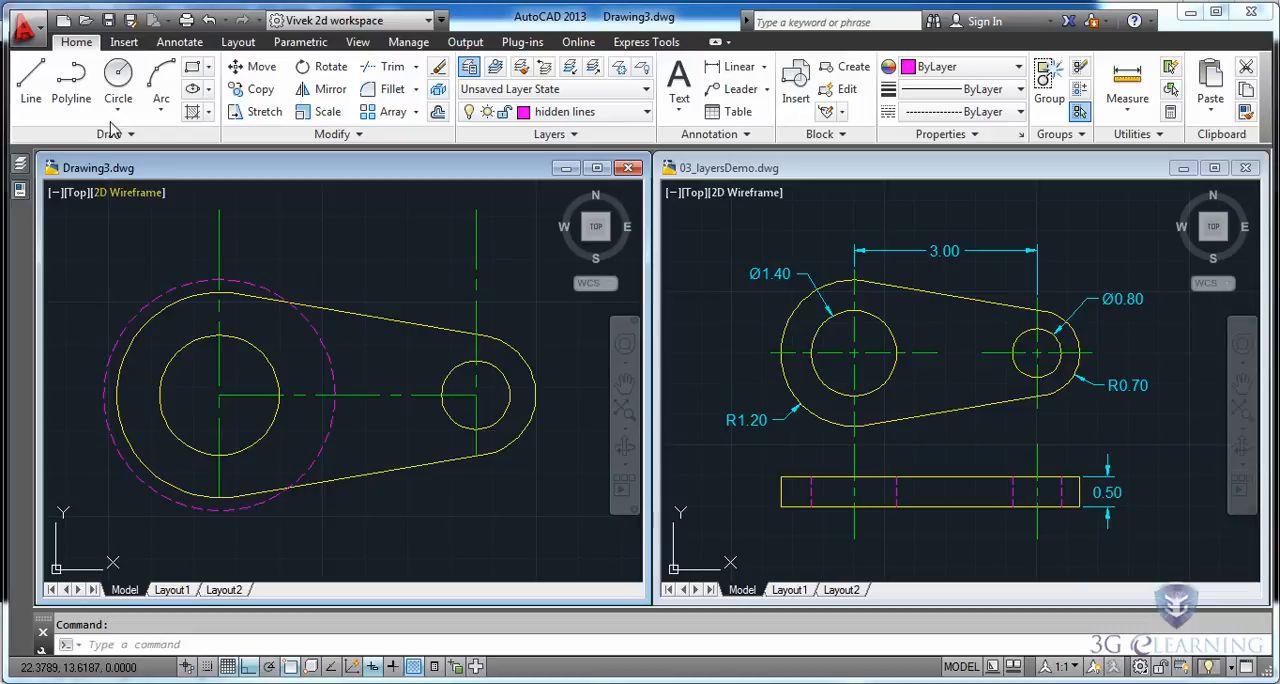
pyautogui.click(118, 80)
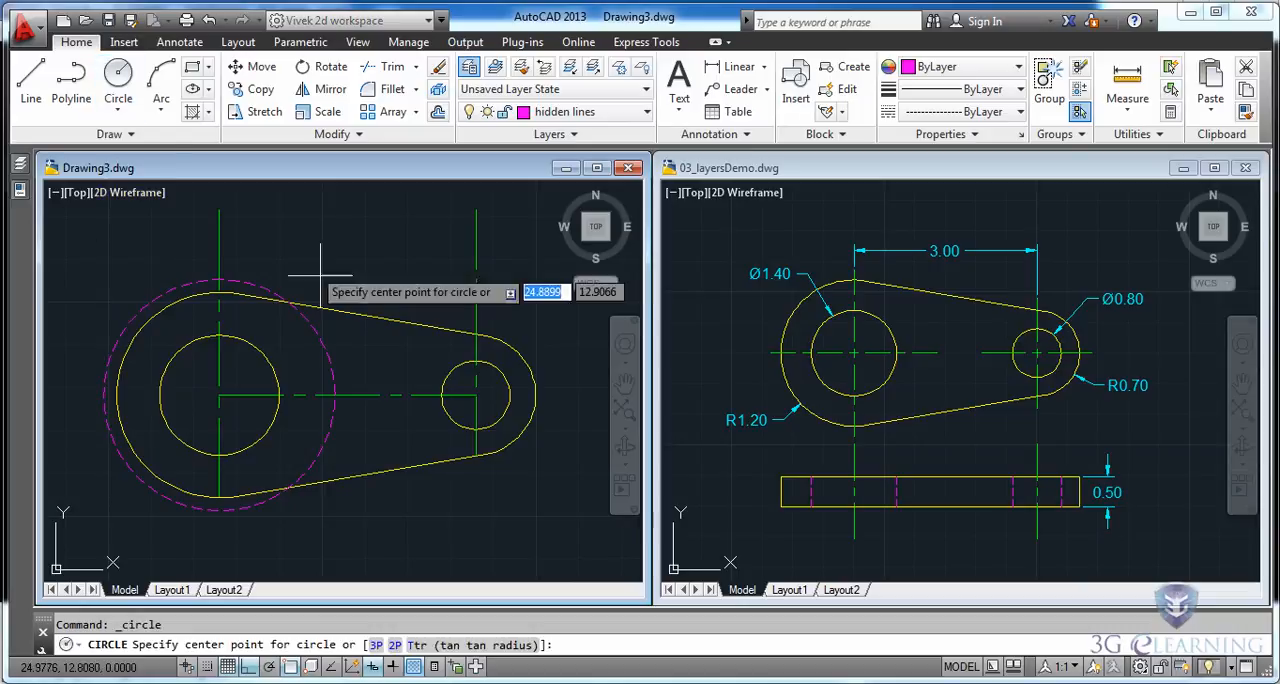
pyautogui.click(521, 406)
pyautogui.click(542, 412)
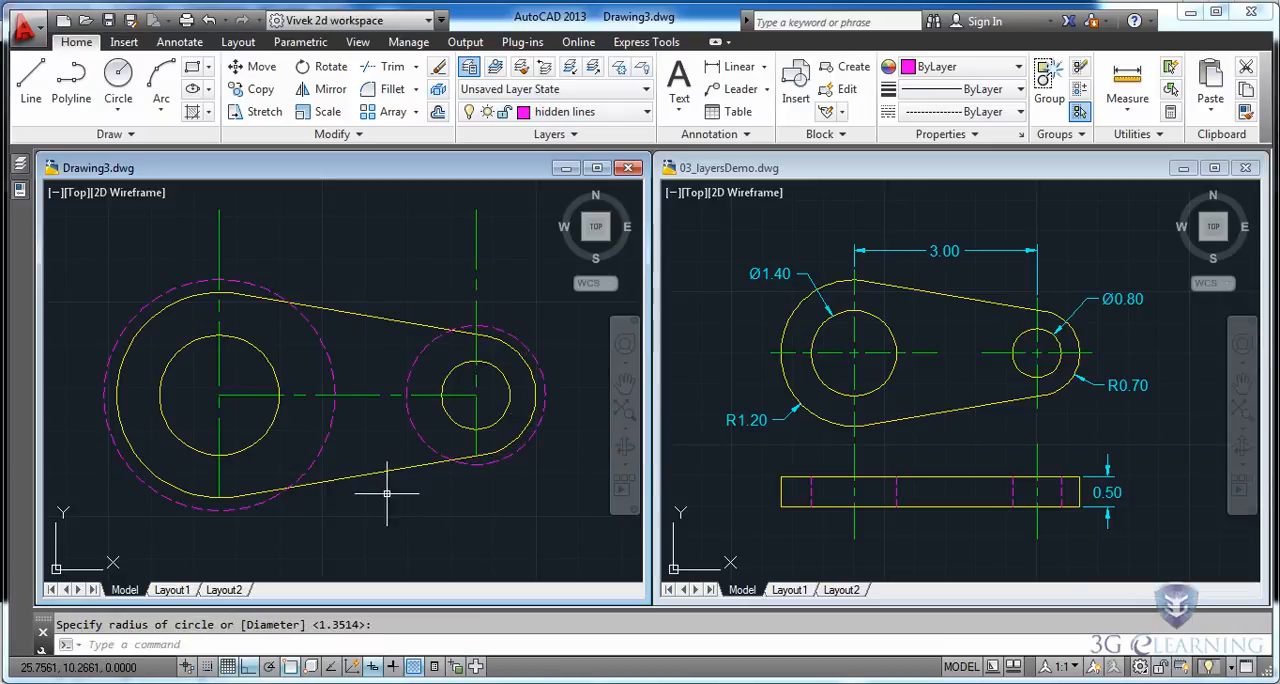
# Extend the top view's center lines to the two construction circles and trim the portions outside and between the circles.
pyautogui.click(415, 68)
pyautogui.click(406, 176)
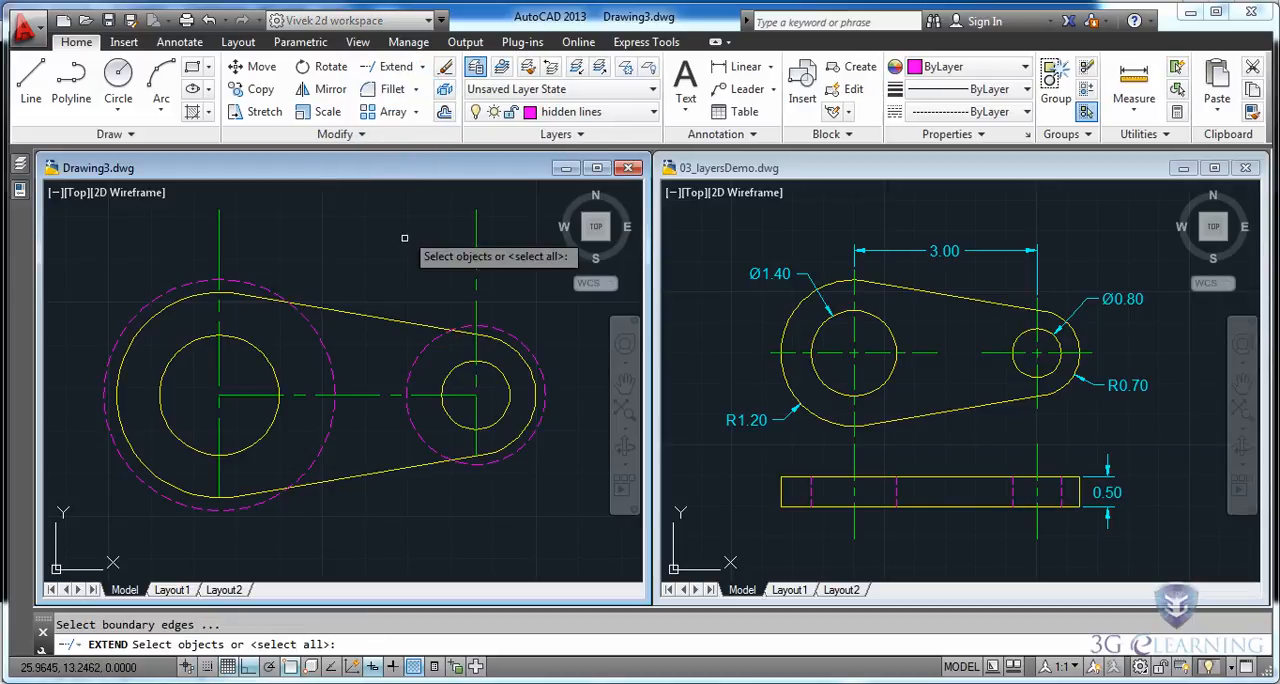
pyautogui.click(505, 332)
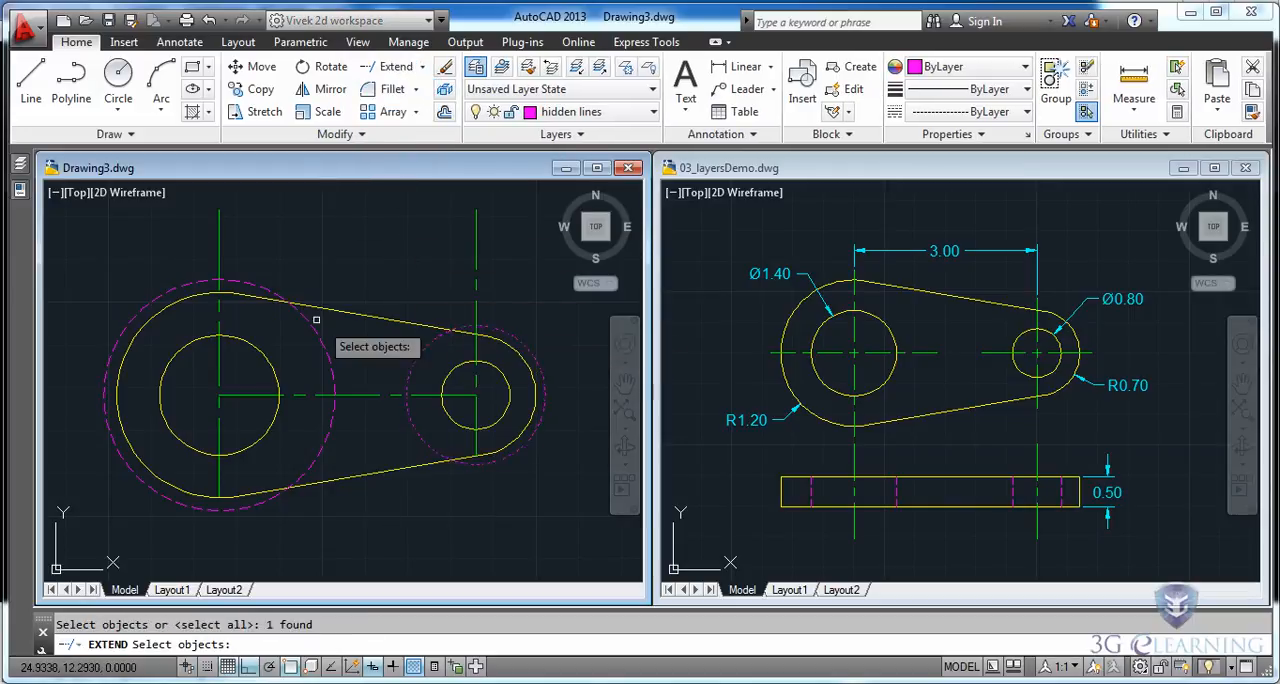
pyautogui.click(256, 287)
pyautogui.press('Return')
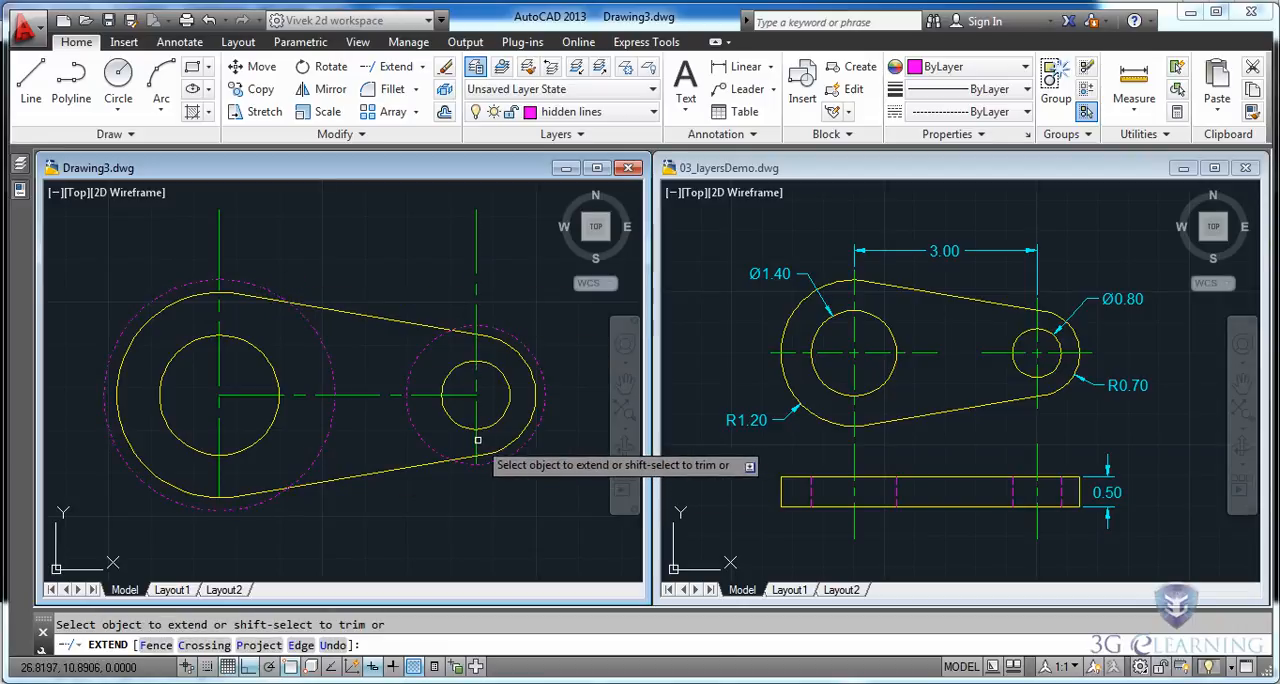
pyautogui.click(454, 395)
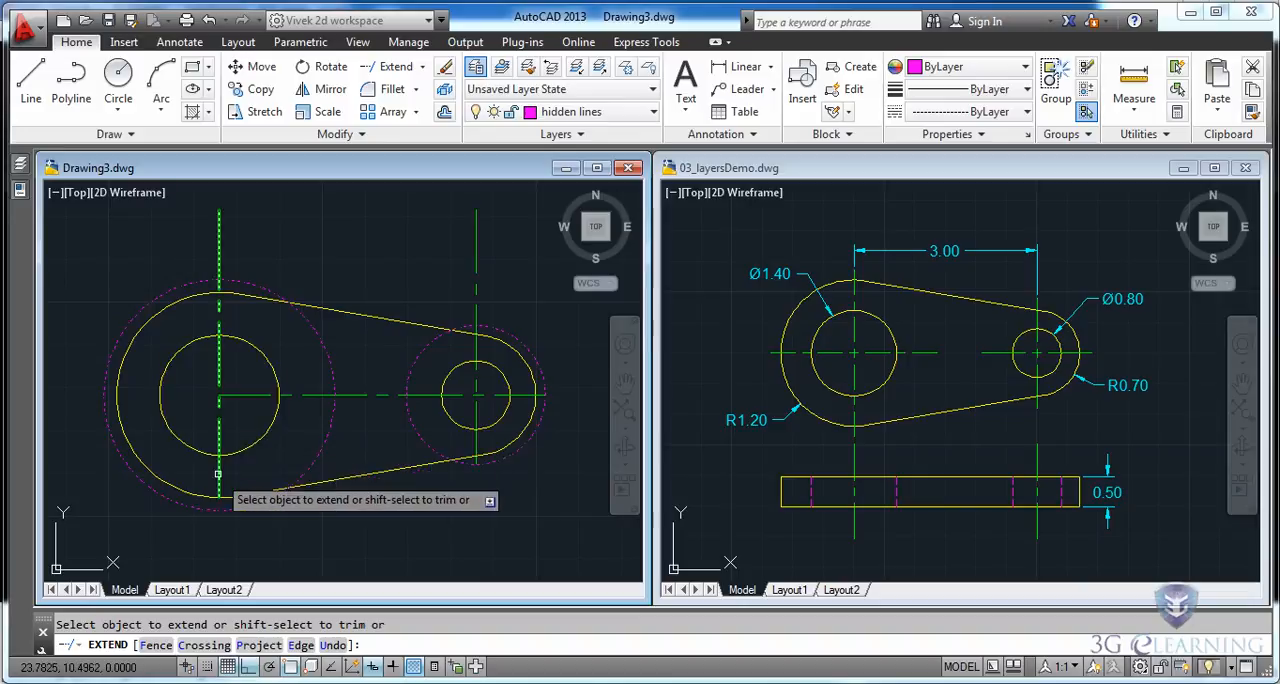
pyautogui.click(241, 395)
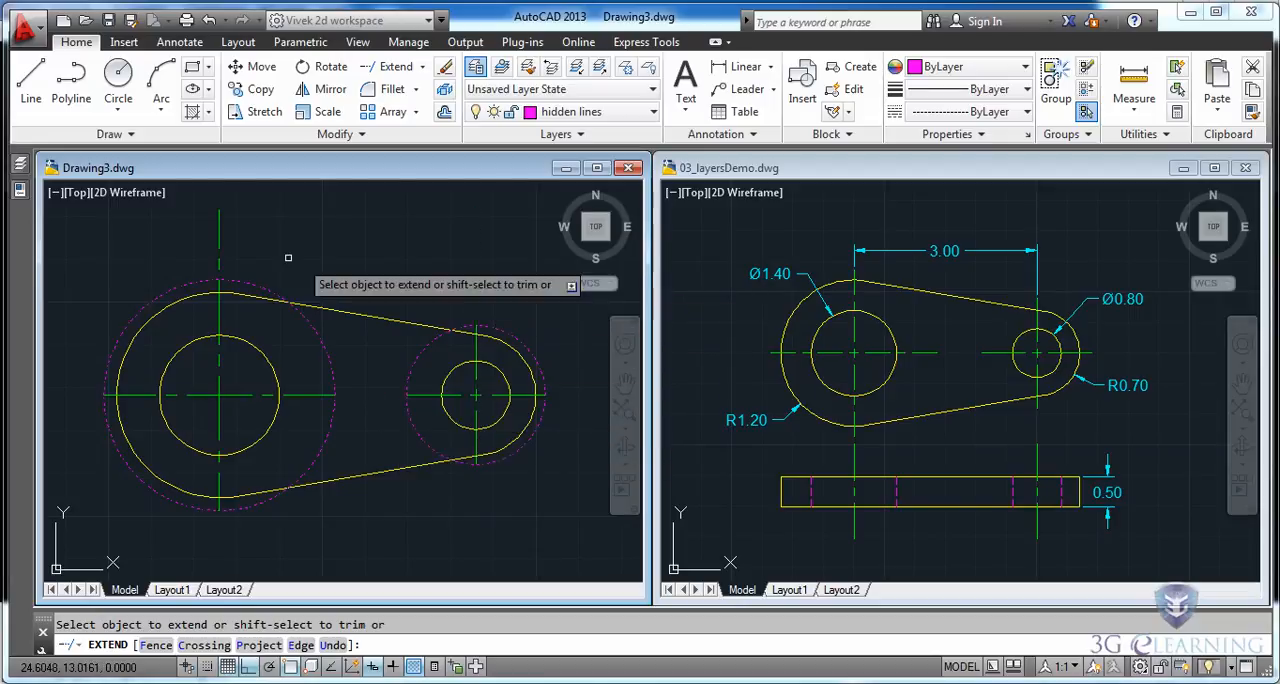
pyautogui.keyDown('shift'); pyautogui.click(221, 252); pyautogui.keyUp('shift')
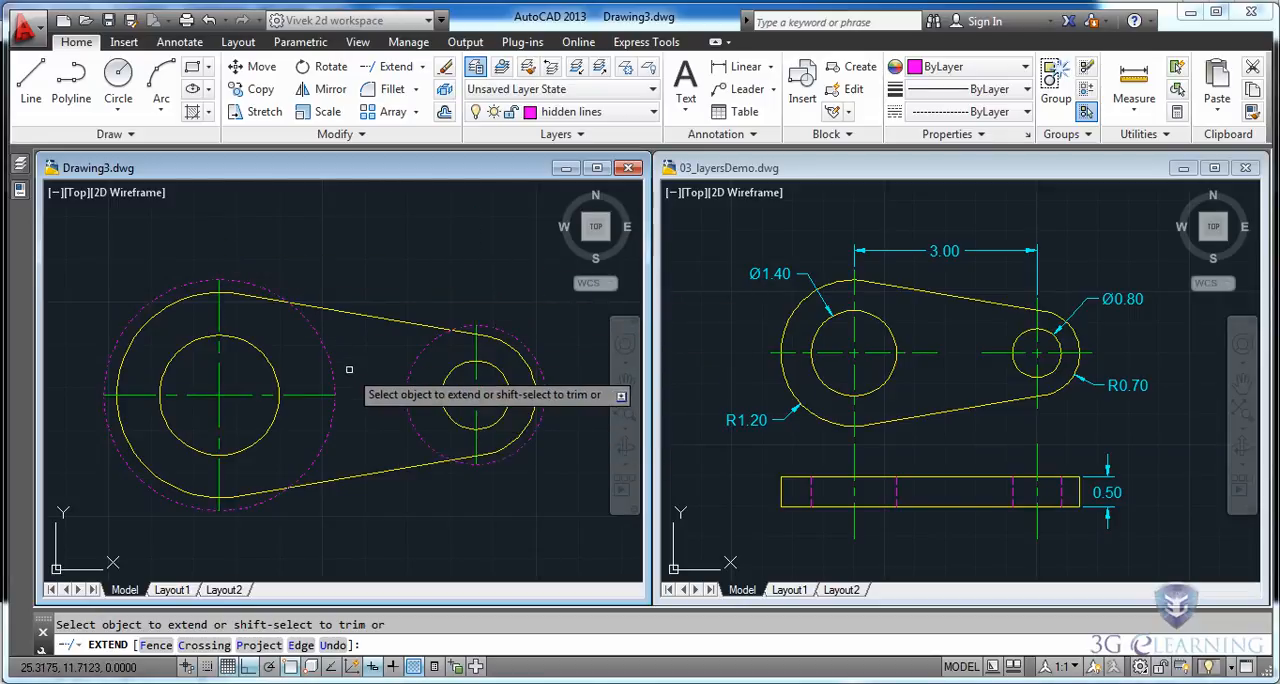
pyautogui.press('Escape')
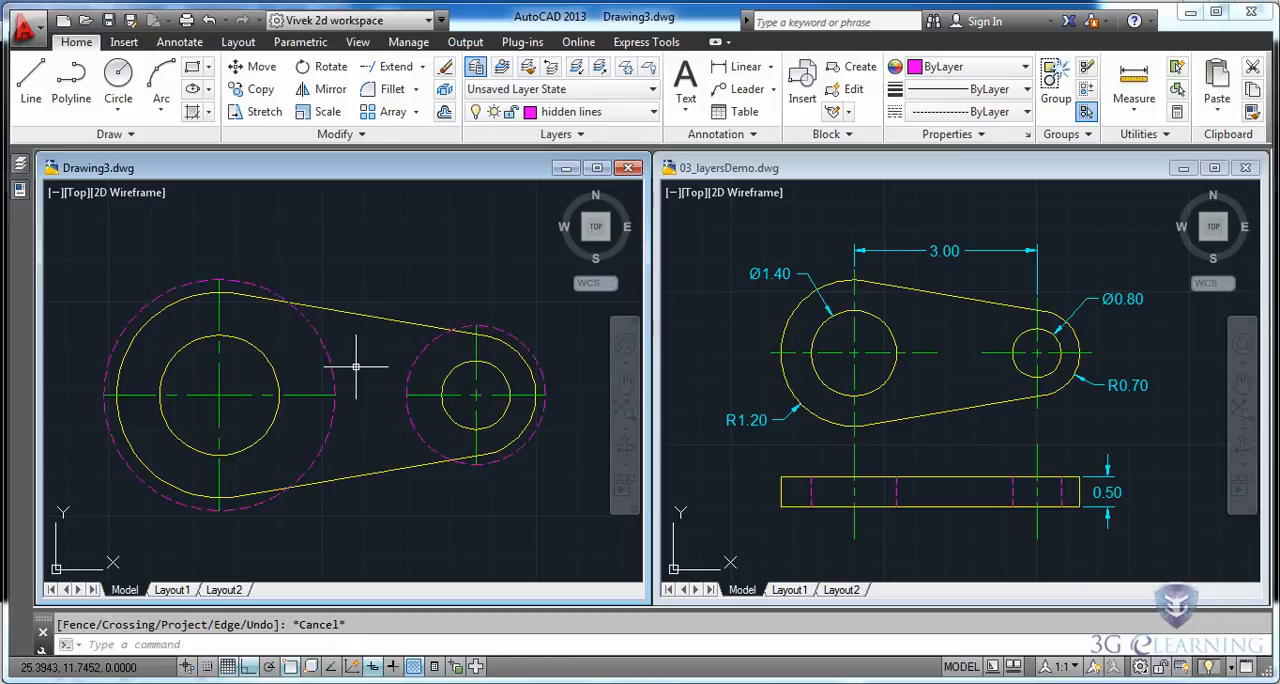
# Erase the two dashed construction circles around the holes in the top view.
pyautogui.click(431, 359)
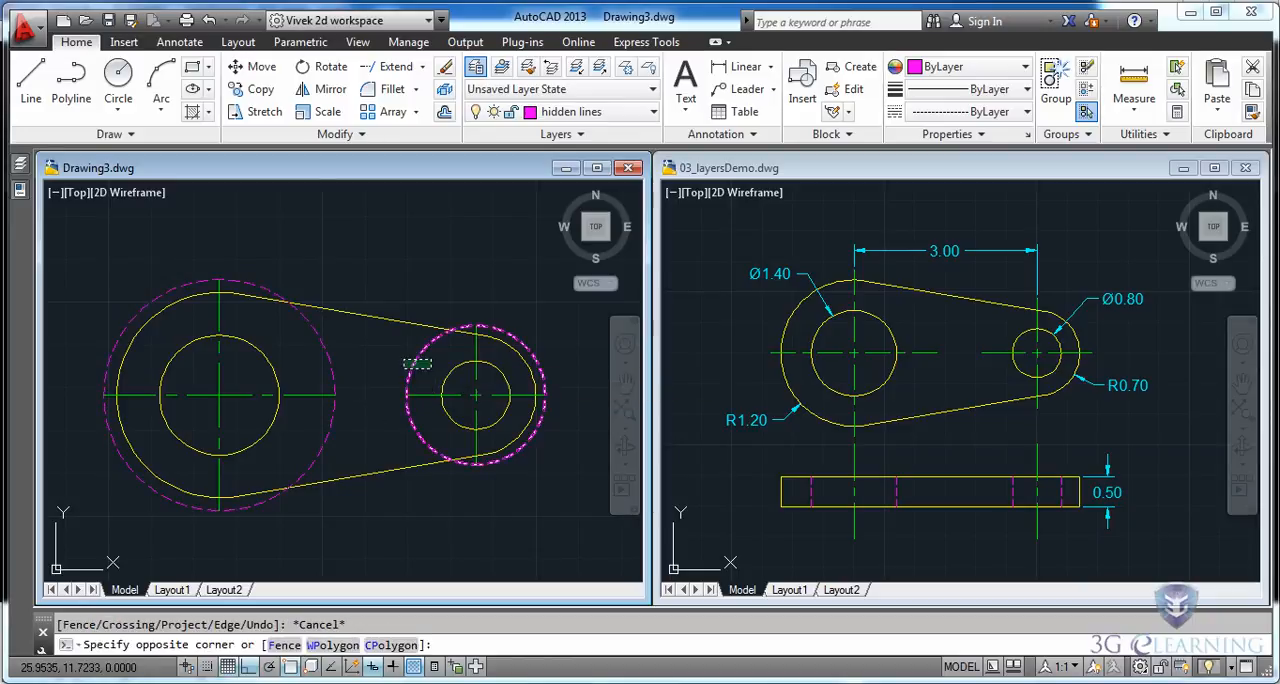
pyautogui.click(318, 371)
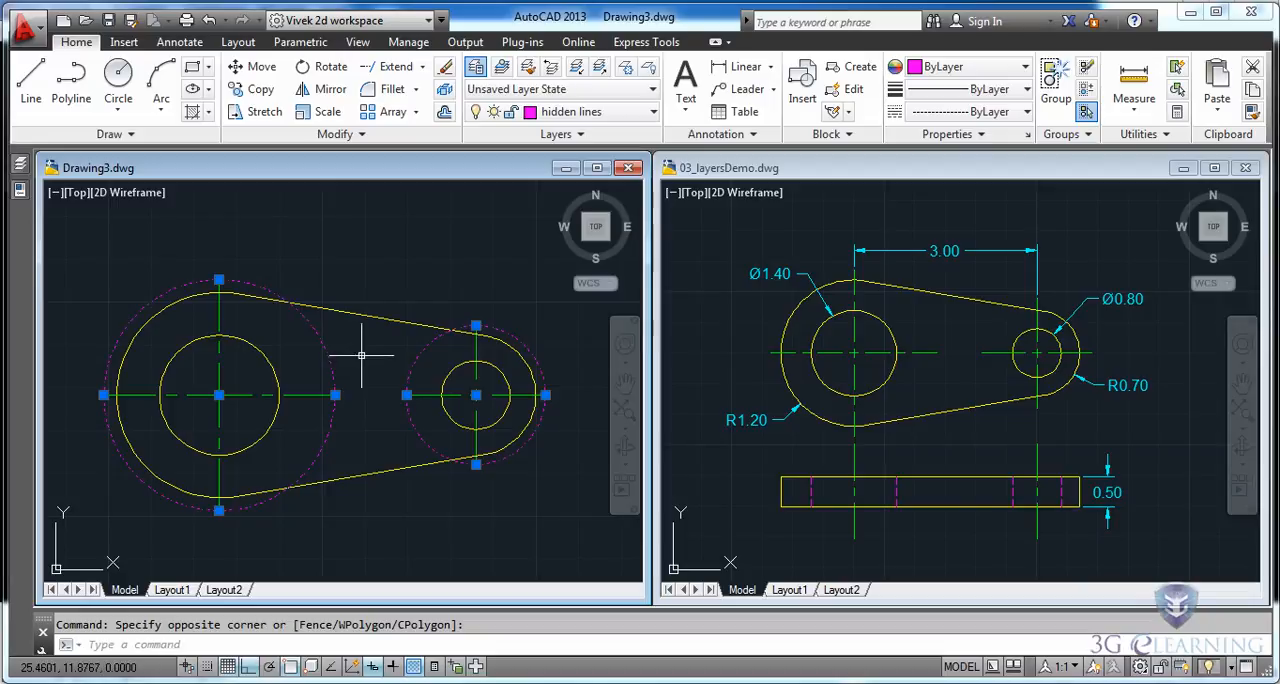
pyautogui.press('Delete')
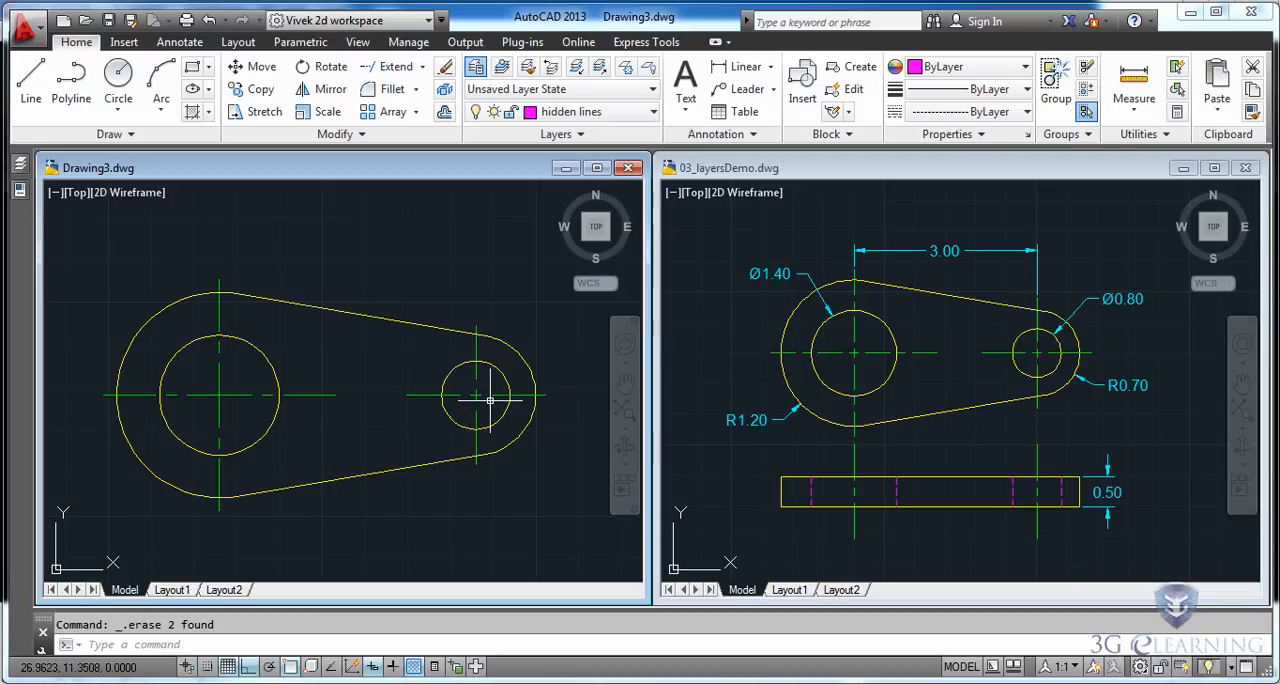
# Draw two concentric circles at the small hole's center in the top view, with radii about 0.18 and 0.06.
pyautogui.scroll(2, 490, 400)
pyautogui.scroll(2, 490, 400)
pyautogui.moveTo(490, 400); pyautogui.dragTo(412, 425, button='middle')
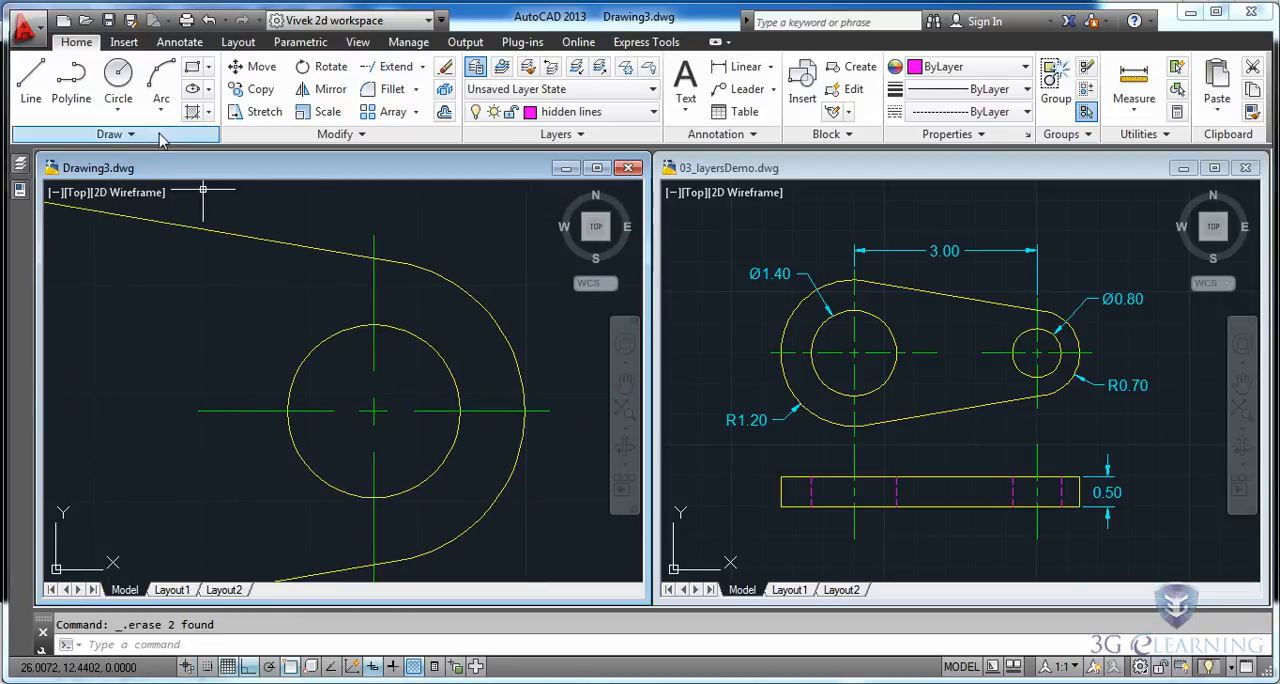
pyautogui.click(118, 80)
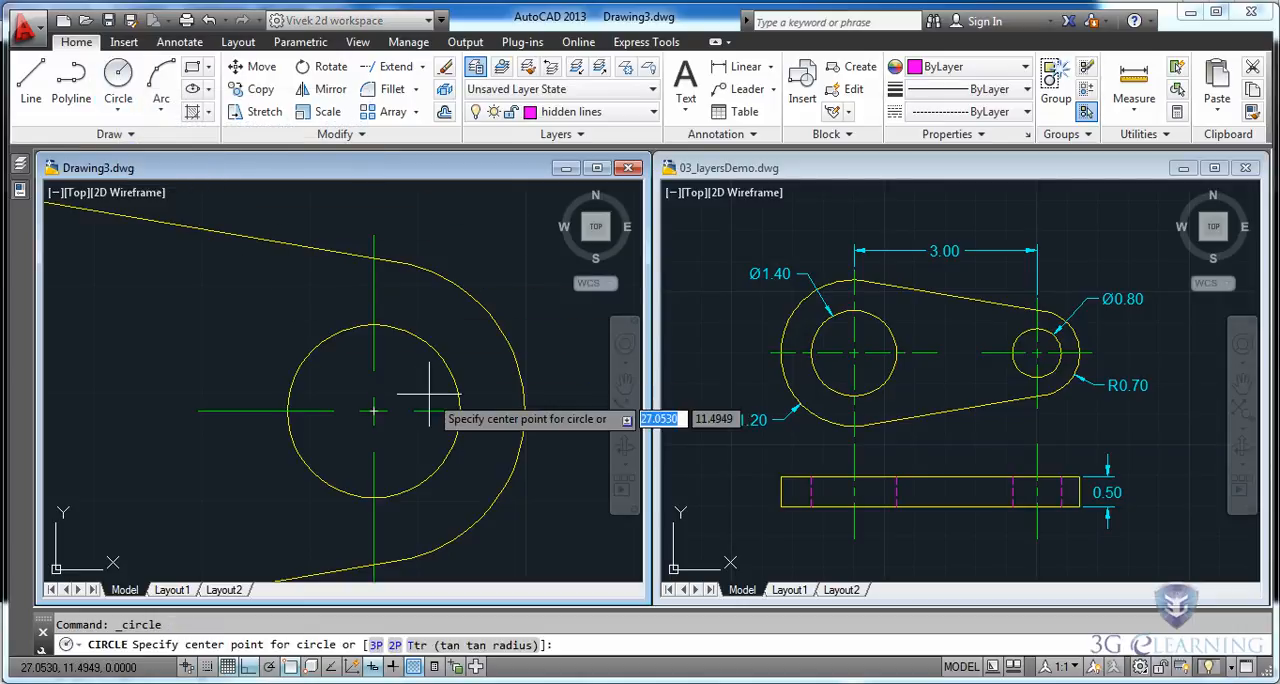
pyautogui.click(374, 410)
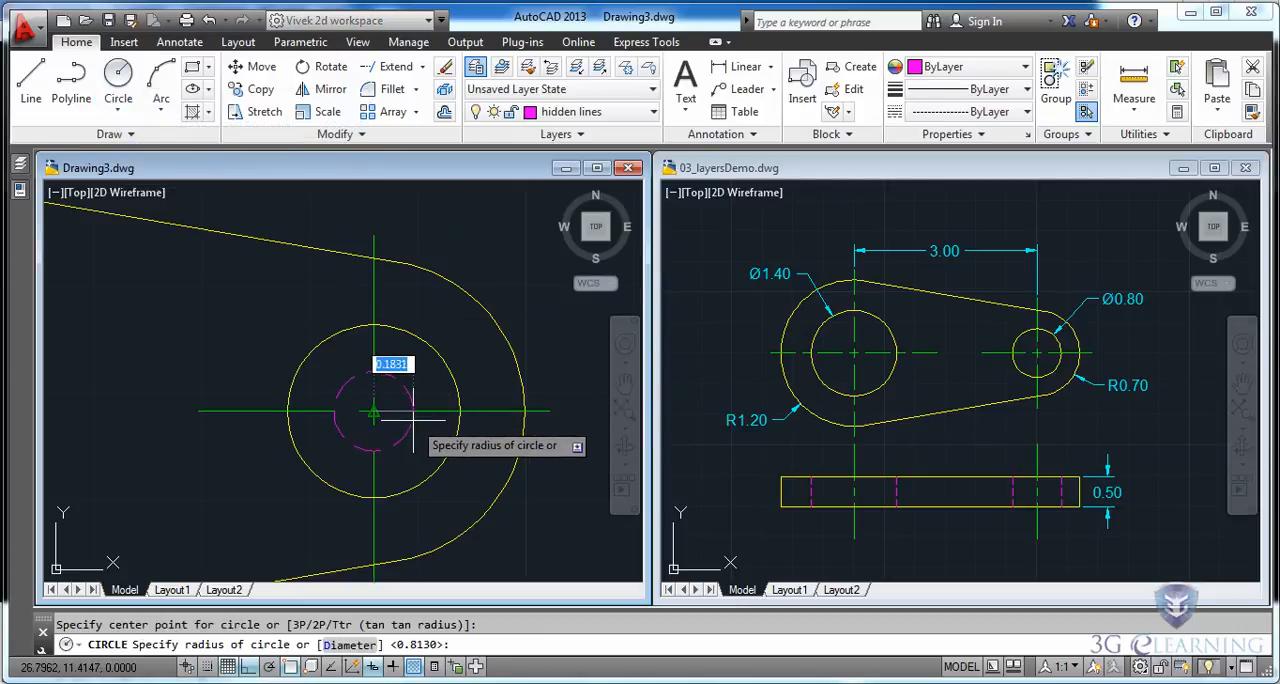
pyautogui.click(410, 420)
pyautogui.scroll(2, 402, 438)
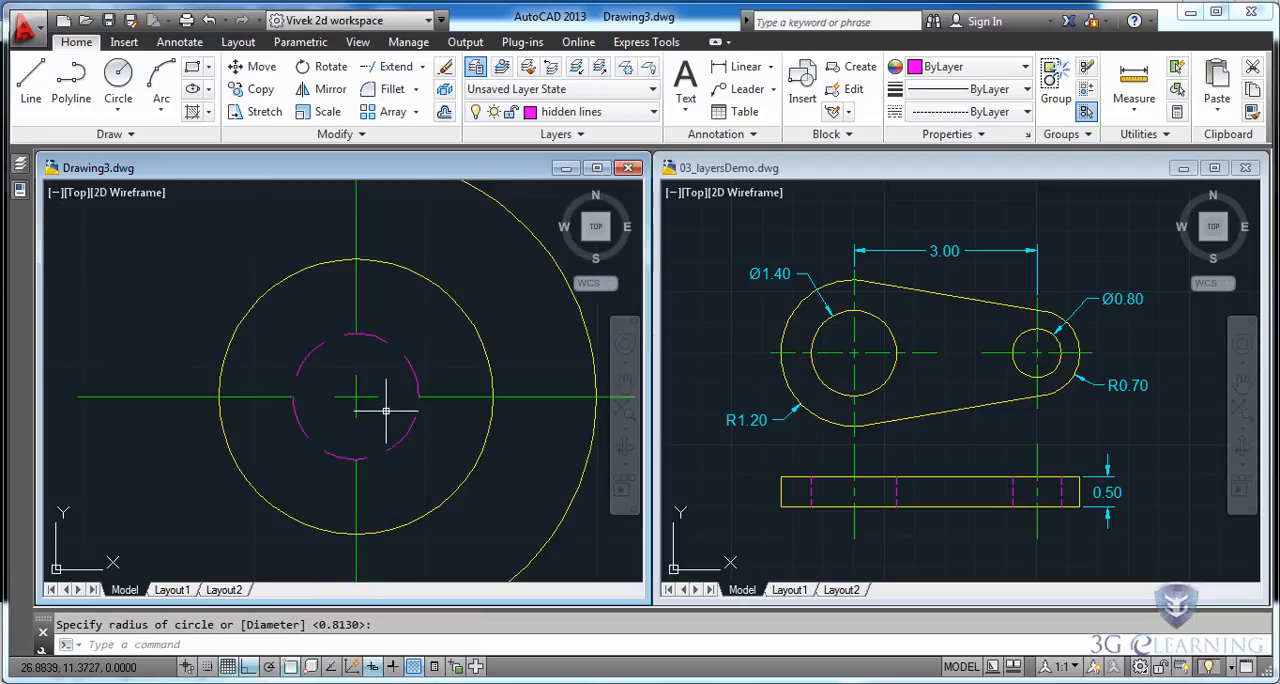
pyautogui.press('Return')
pyautogui.click(358, 400)
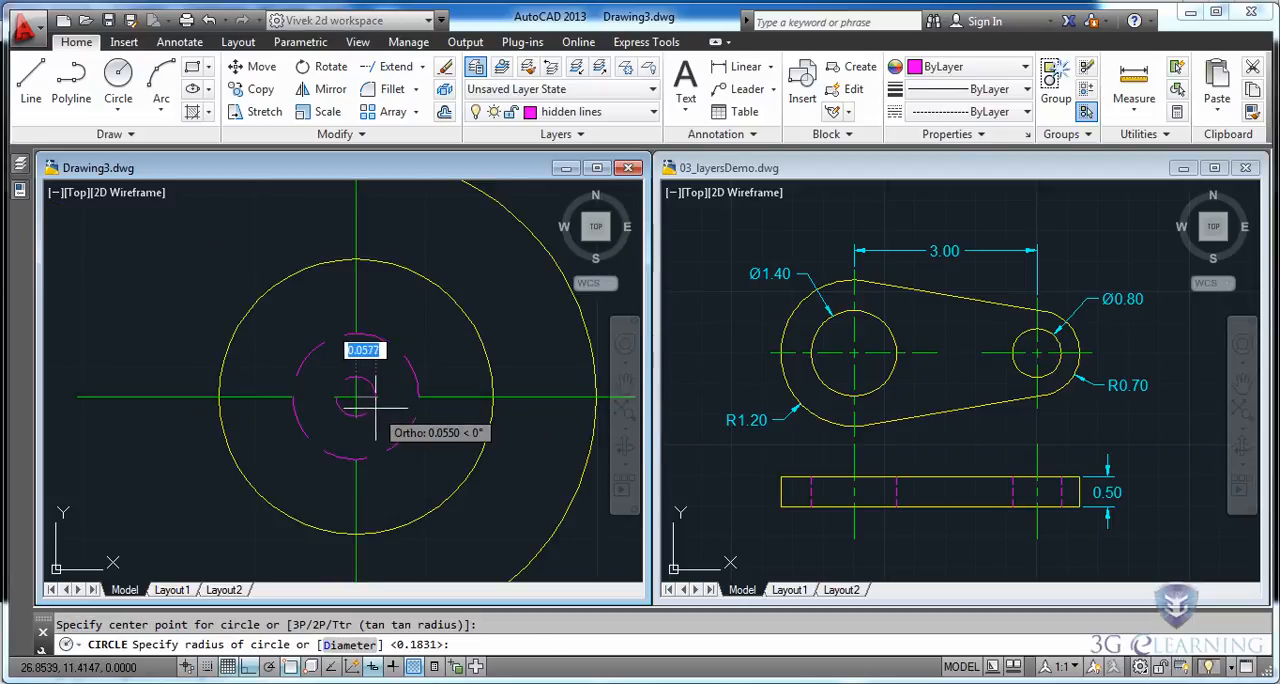
pyautogui.click(377, 410)
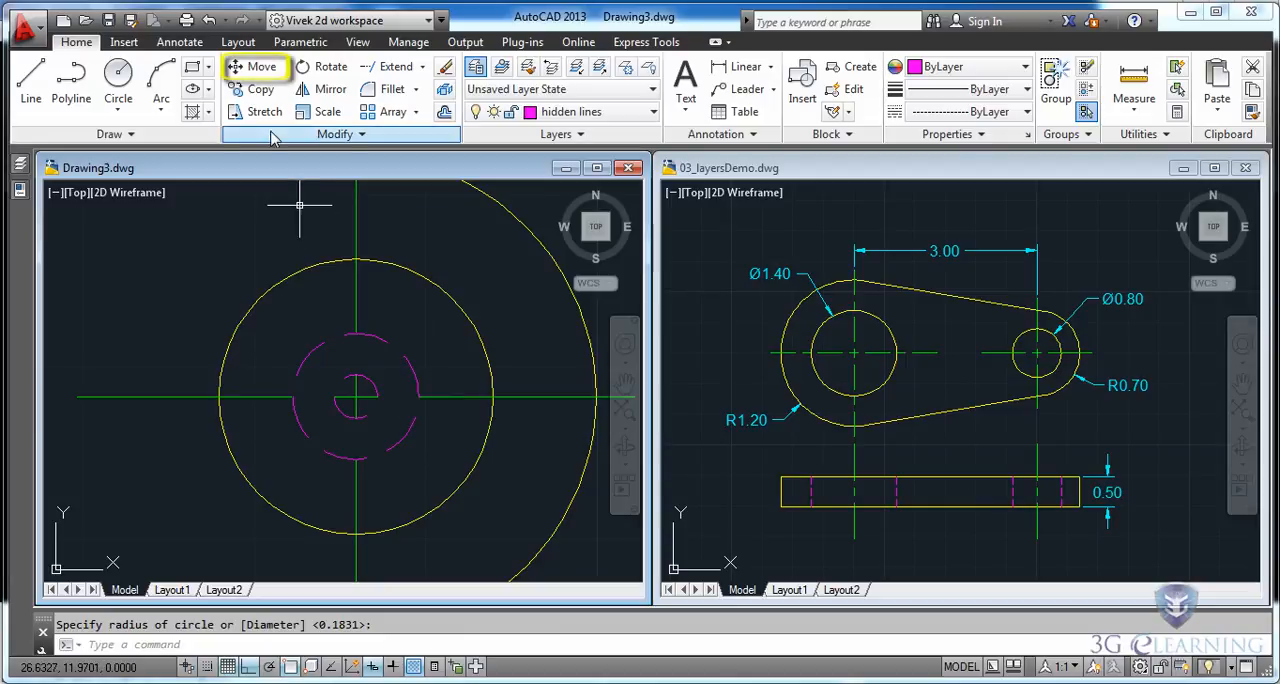
# Move both small concentric circles from the small hole's center to the large hole's center in the top view.
pyautogui.click(238, 70)
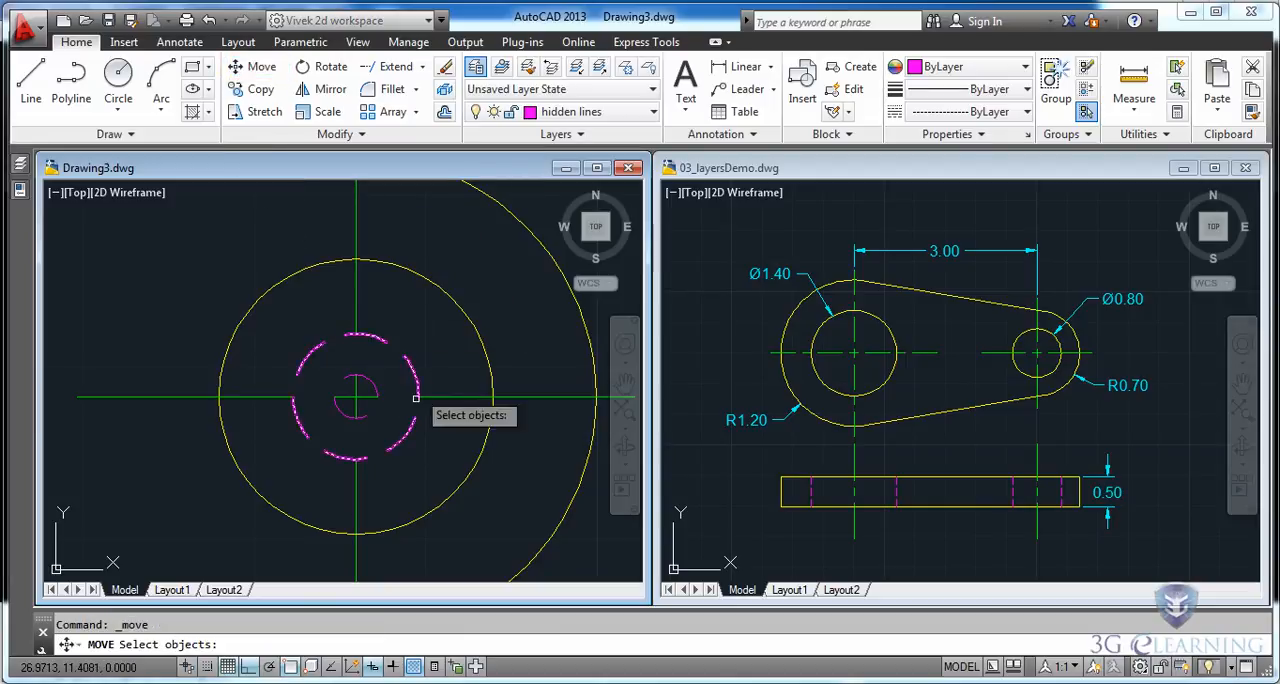
pyautogui.click(407, 331)
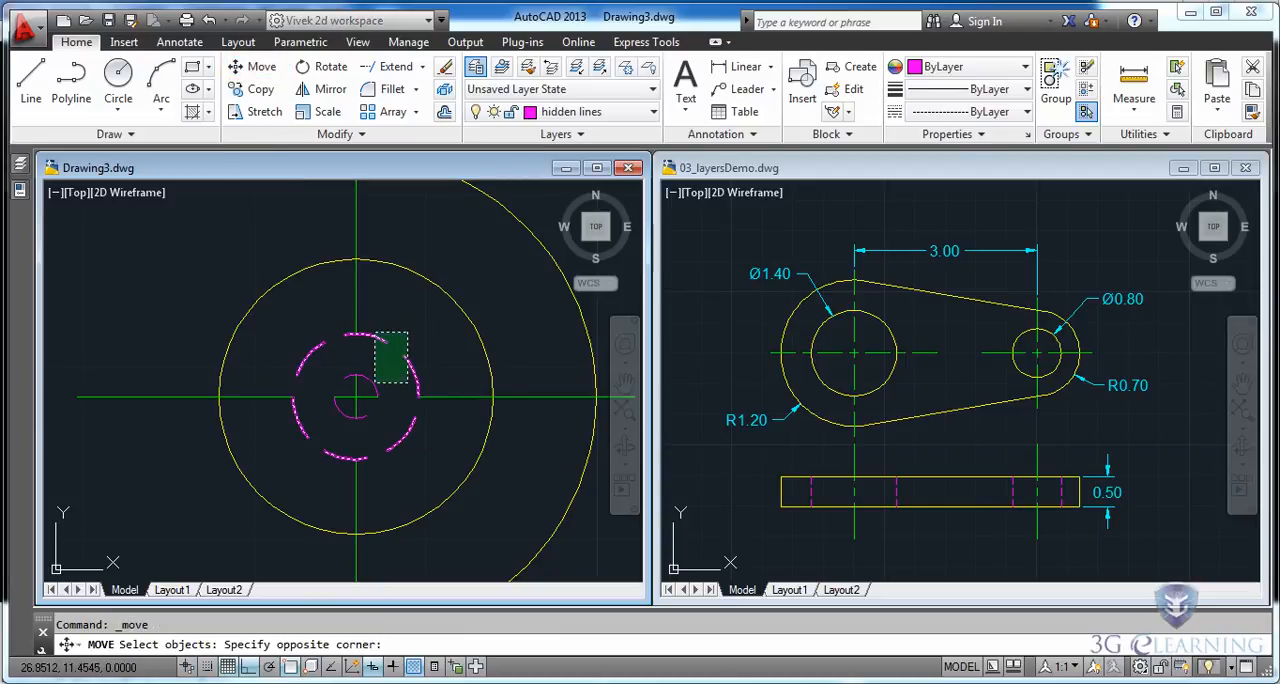
pyautogui.click(371, 386)
pyautogui.press('Return')
pyautogui.click(355, 398)
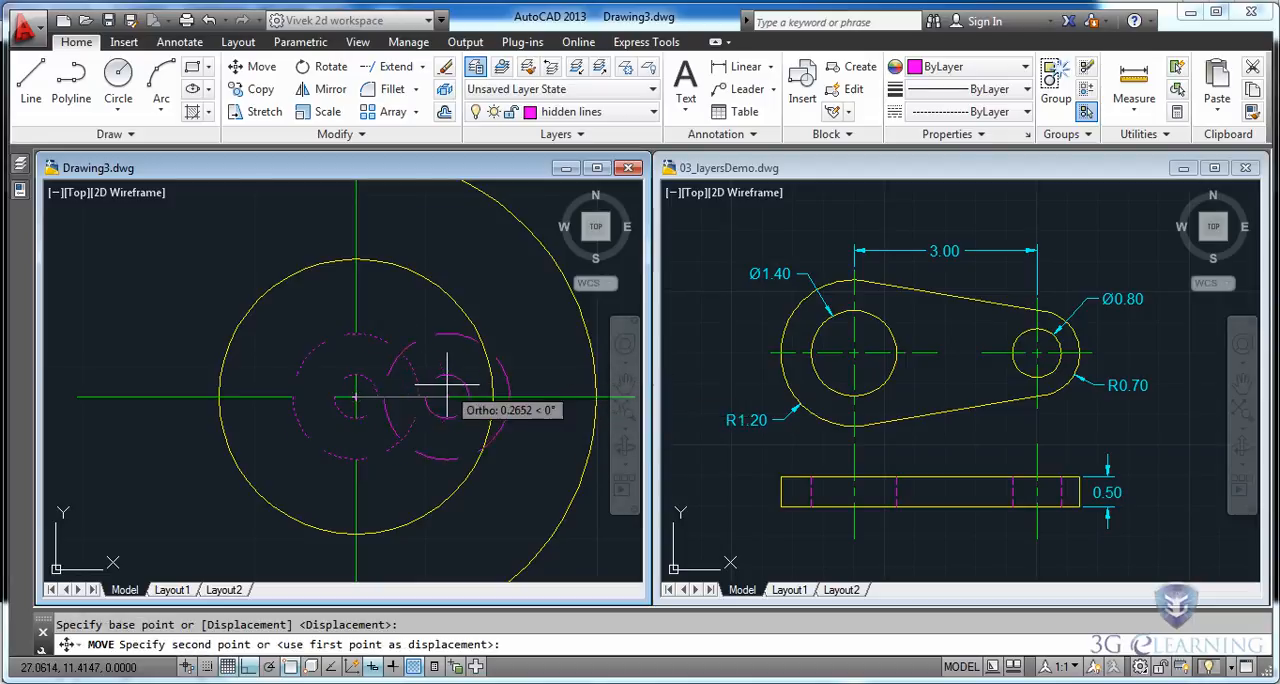
pyautogui.scroll(-2, 80, 380)
pyautogui.moveTo(386, 404); pyautogui.dragTo(446, 403, button='middle')
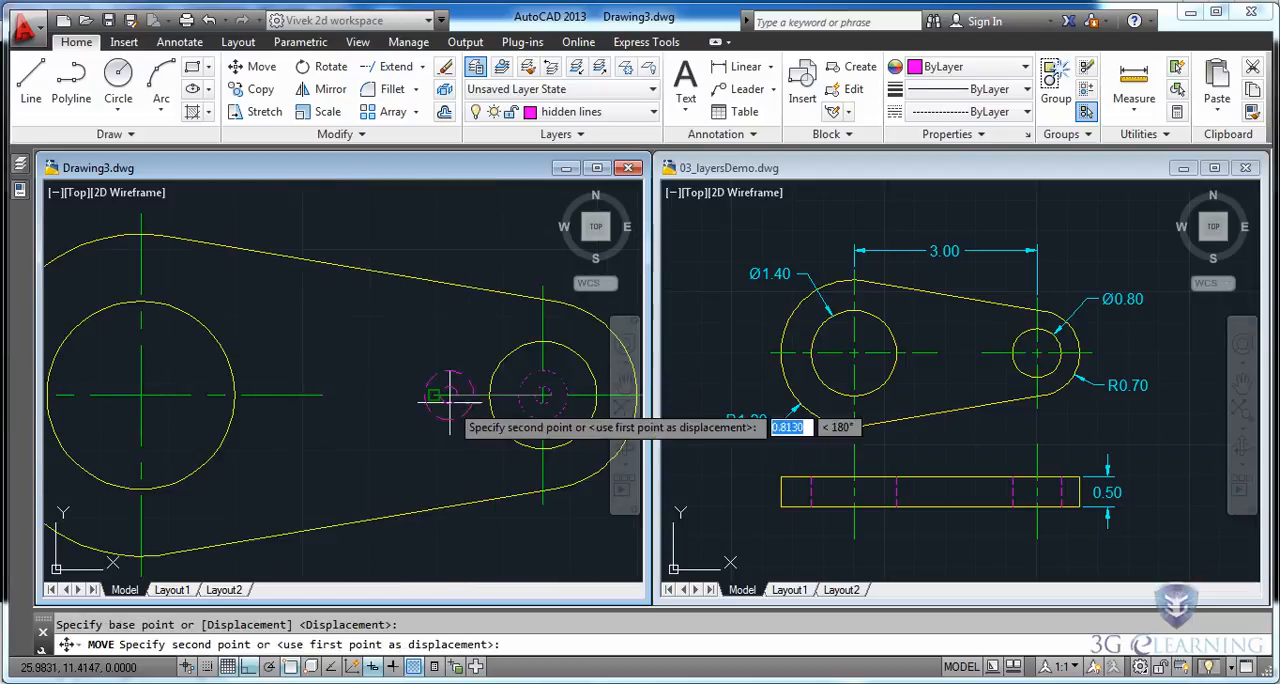
pyautogui.click(141, 395)
# Trim the large hole's horizontal and vertical center lines between the two concentric circles, leaving a gap on all four sides of the center cross.
pyautogui.moveTo(189, 422); pyautogui.dragTo(333, 417, button='middle')
pyautogui.scroll(2, 292, 392)
pyautogui.scroll(2, 290, 390)
pyautogui.moveTo(349, 363); pyautogui.dragTo(406, 367, button='middle')
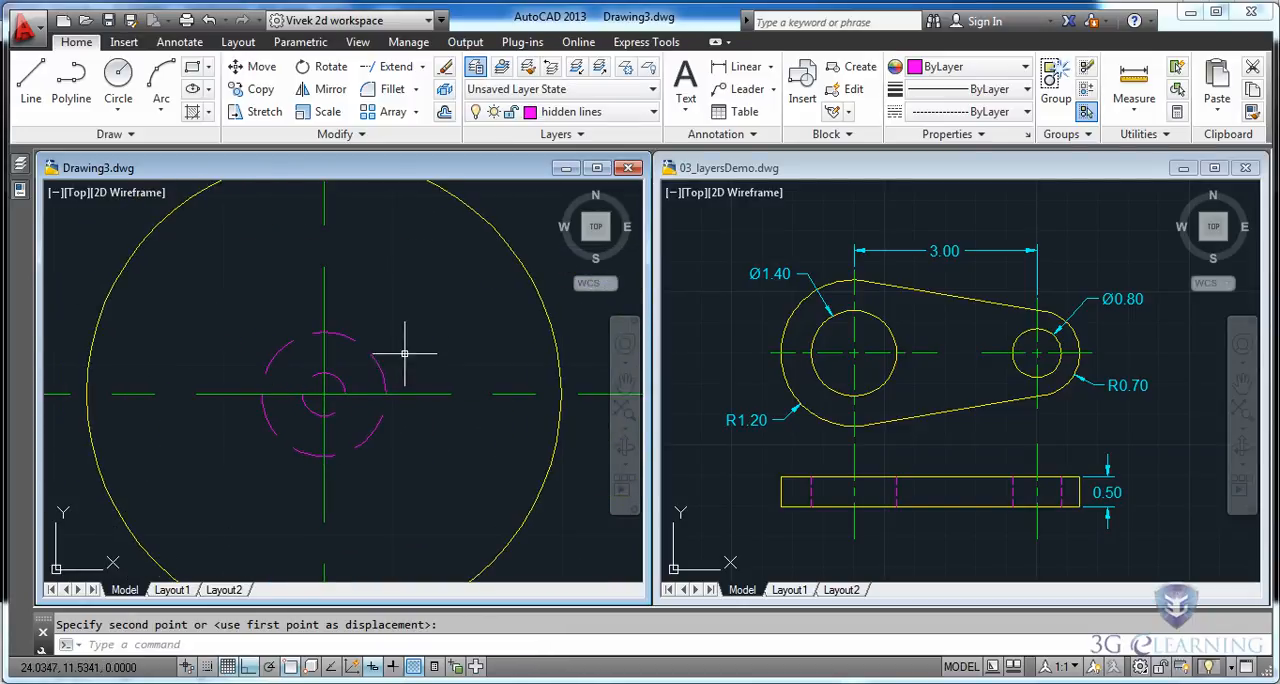
pyautogui.click(422, 66)
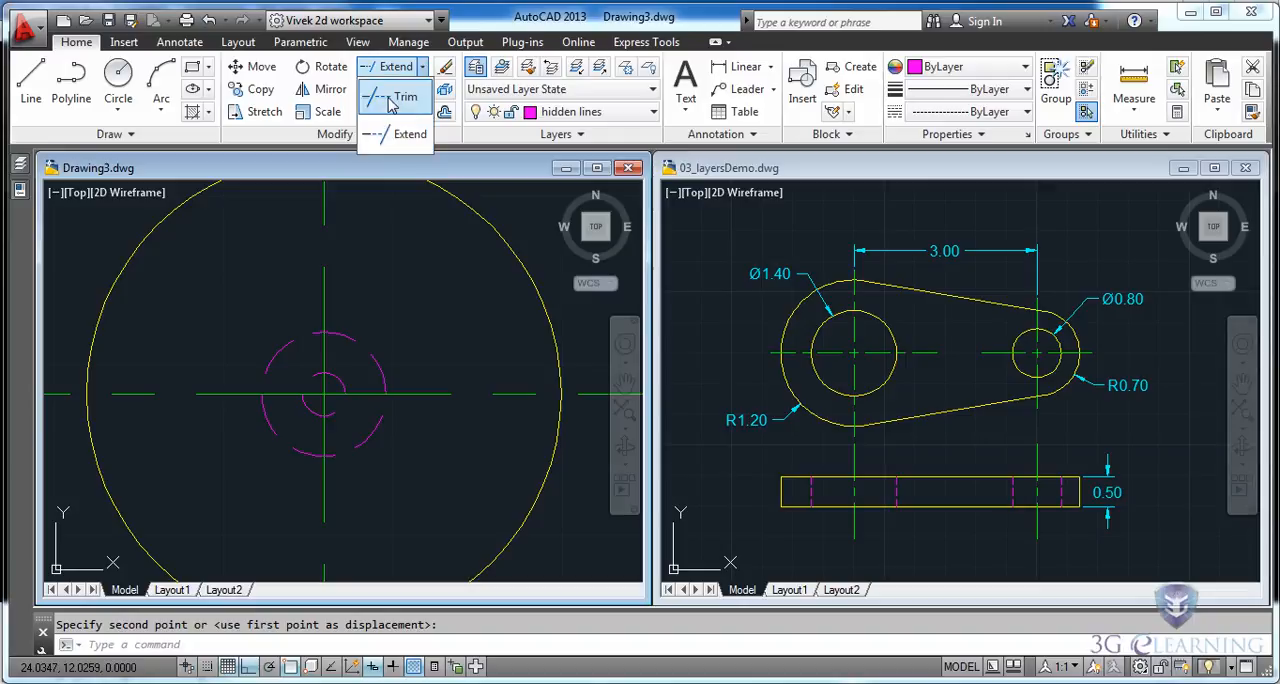
pyautogui.click(390, 99)
pyautogui.click(388, 351)
pyautogui.click(335, 384)
pyautogui.press('Return')
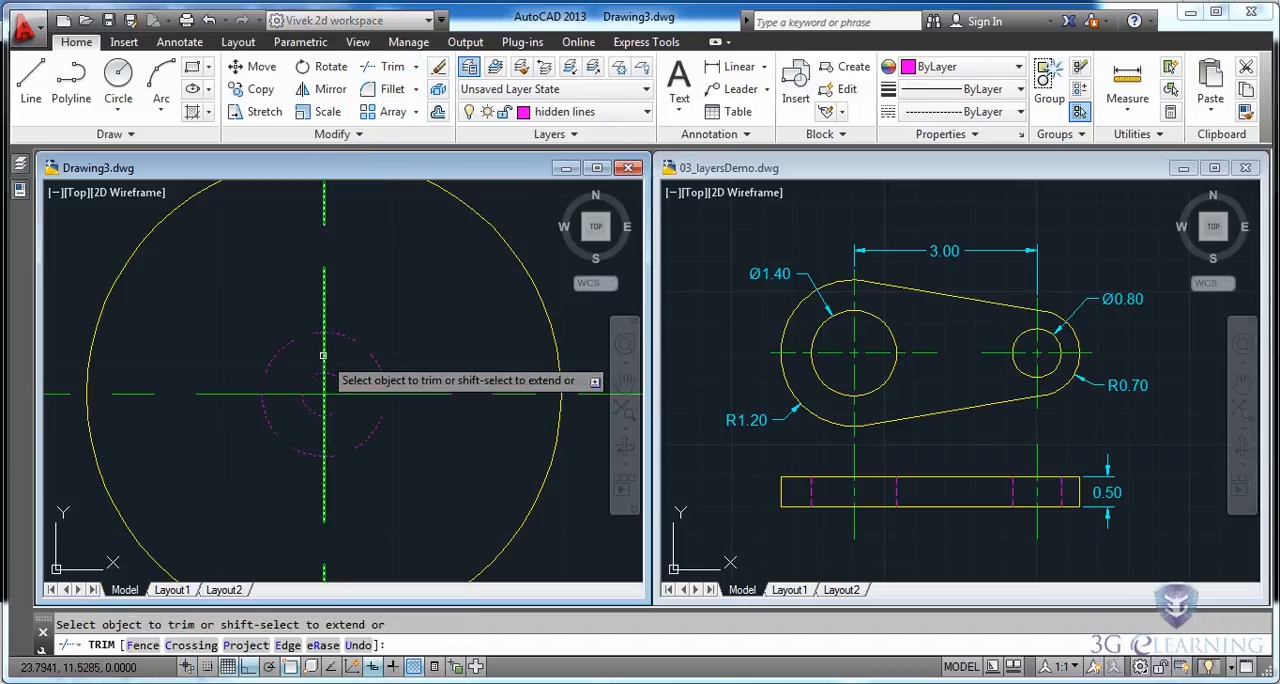
pyautogui.click(367, 393)
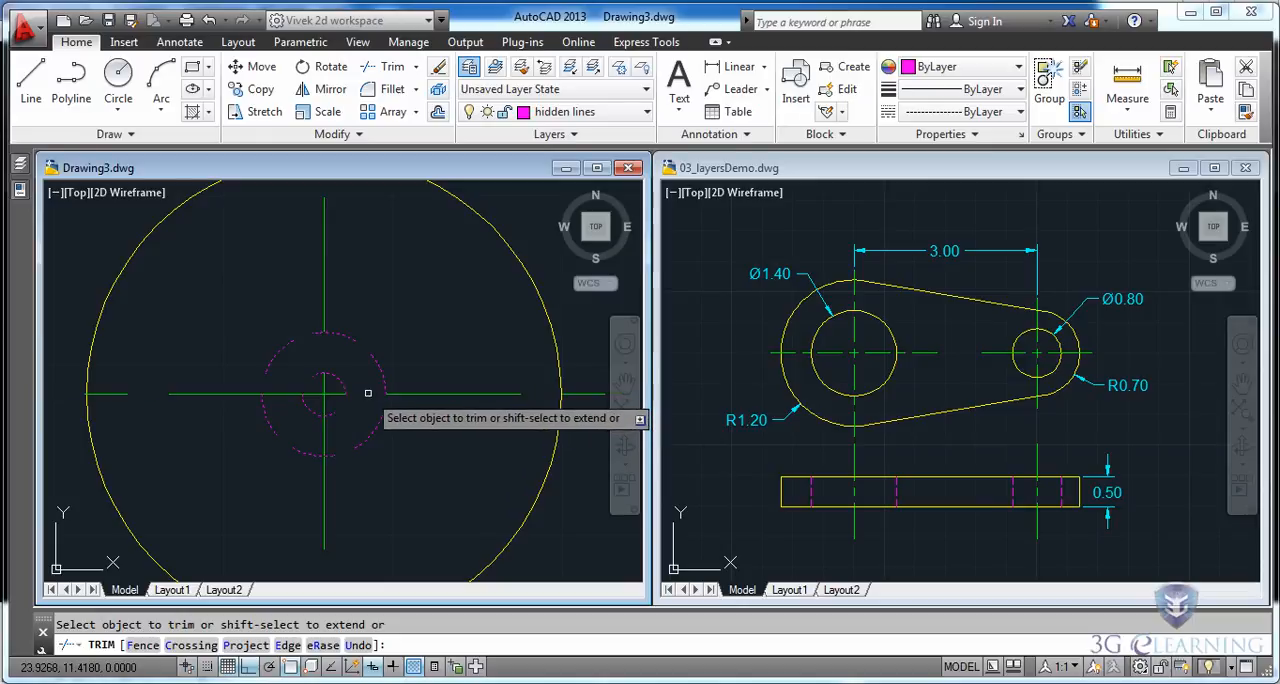
pyautogui.click(323, 437)
pyautogui.click(285, 395)
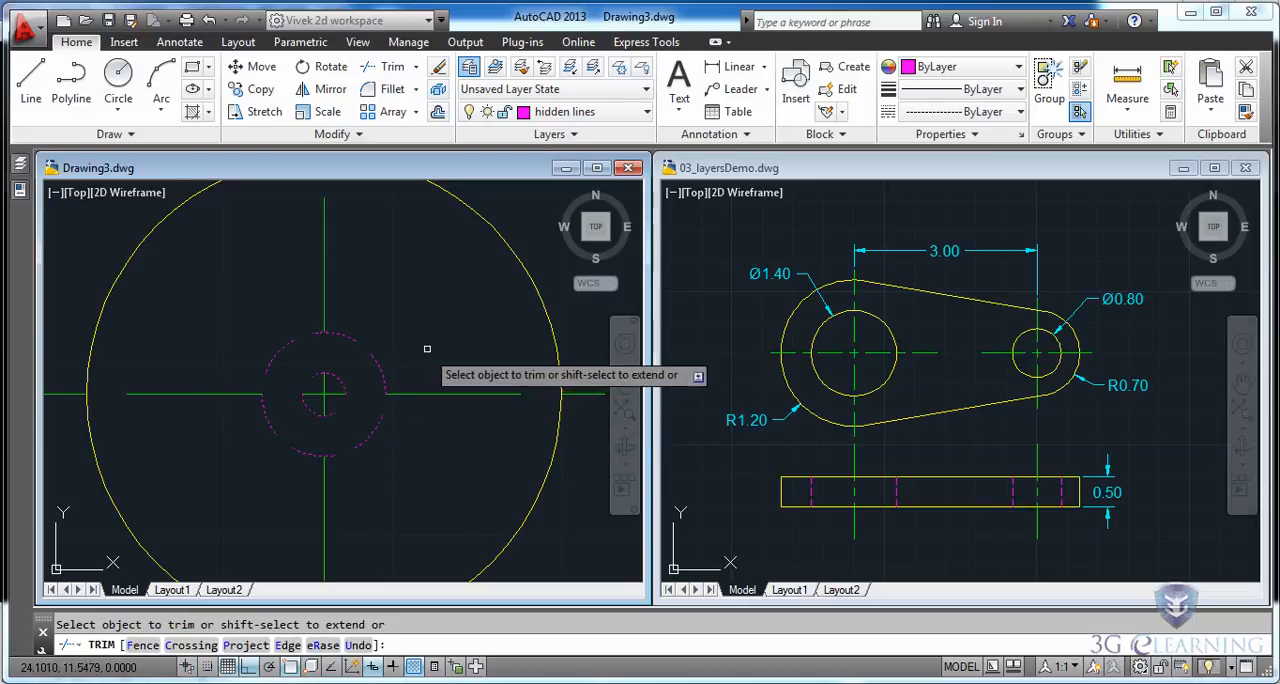
pyautogui.press('Escape')
# Erase the two concentric construction circles at the large hole's center.
pyautogui.click(394, 352)
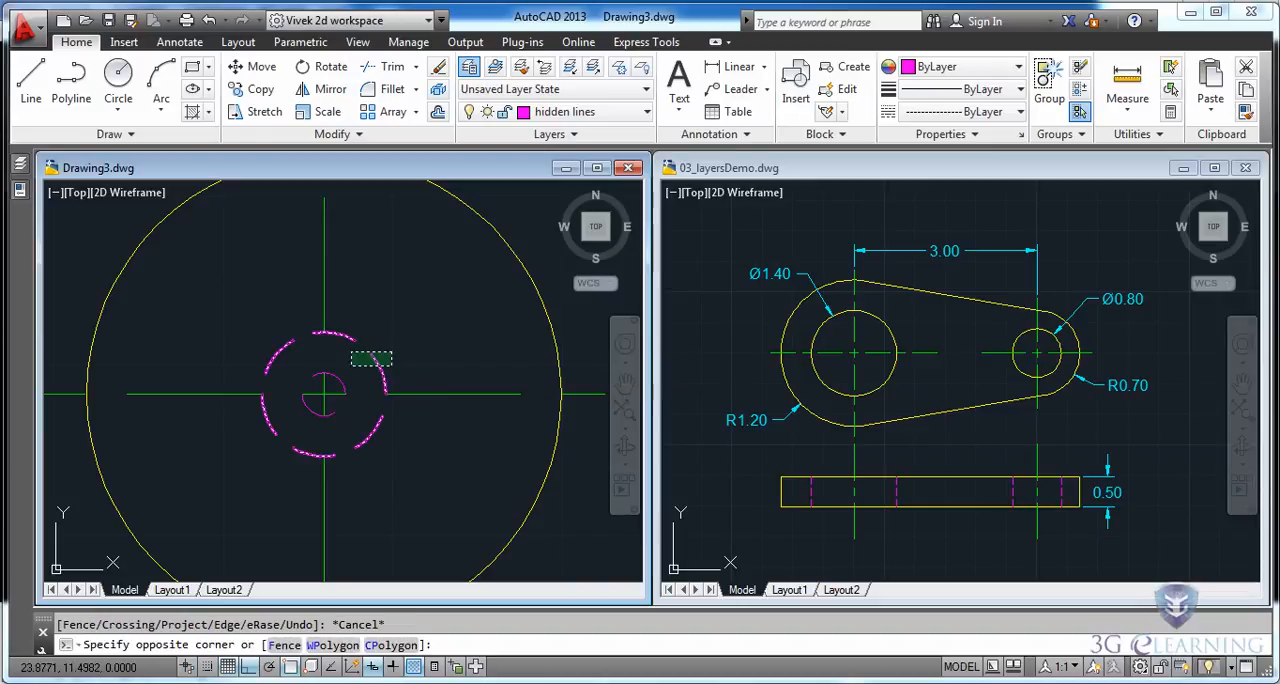
pyautogui.click(310, 408)
pyautogui.press('Delete')
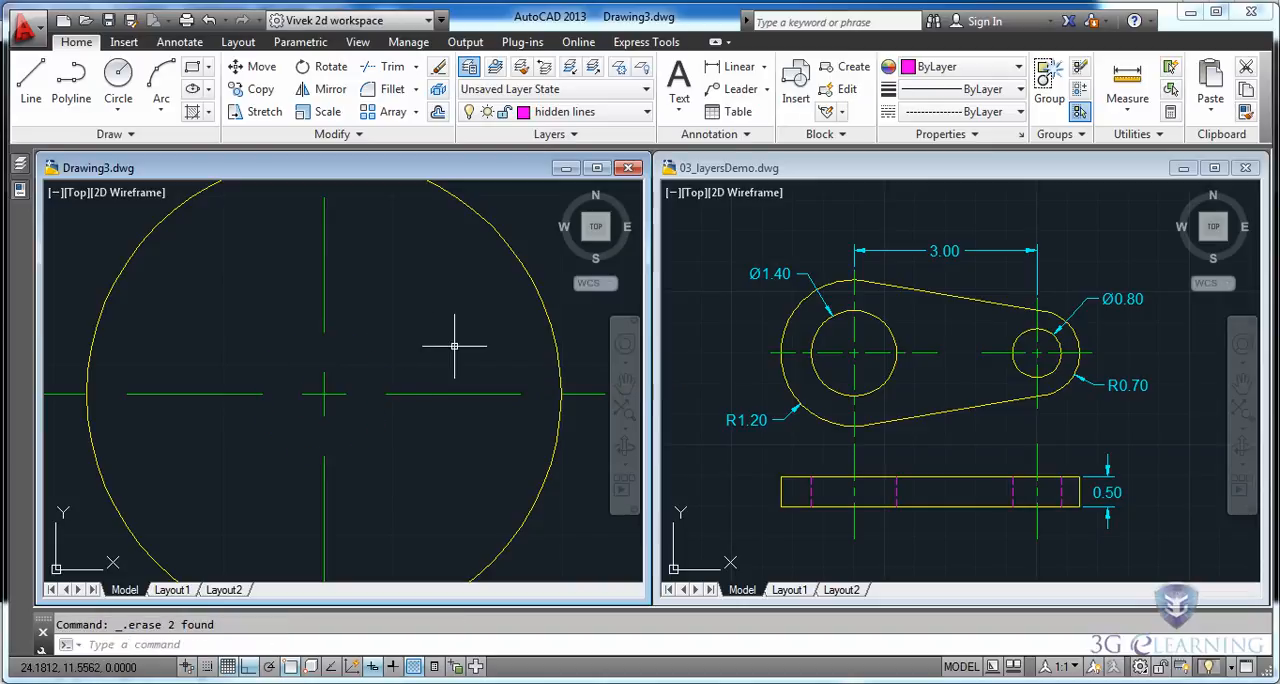
# Move the whole front view, including its hidden and center lines, straight up closer to the top view.
pyautogui.middleClick(401, 340)
pyautogui.middleClick(401, 340)
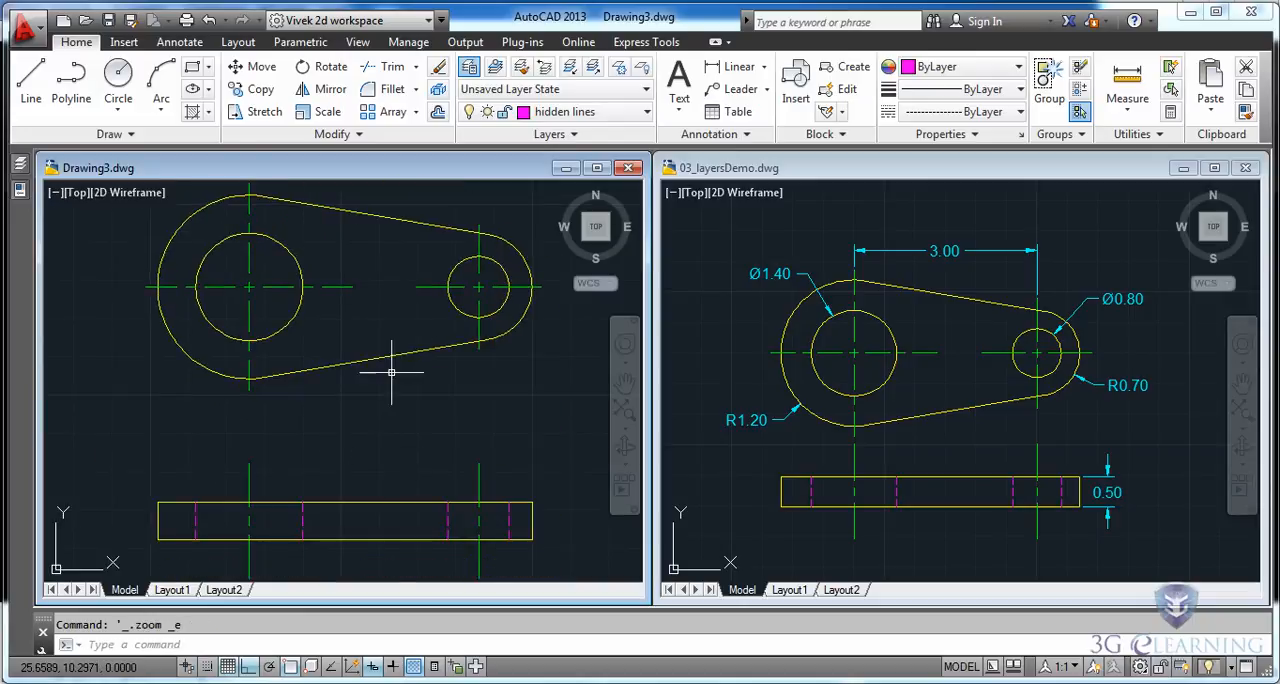
pyautogui.click(252, 66)
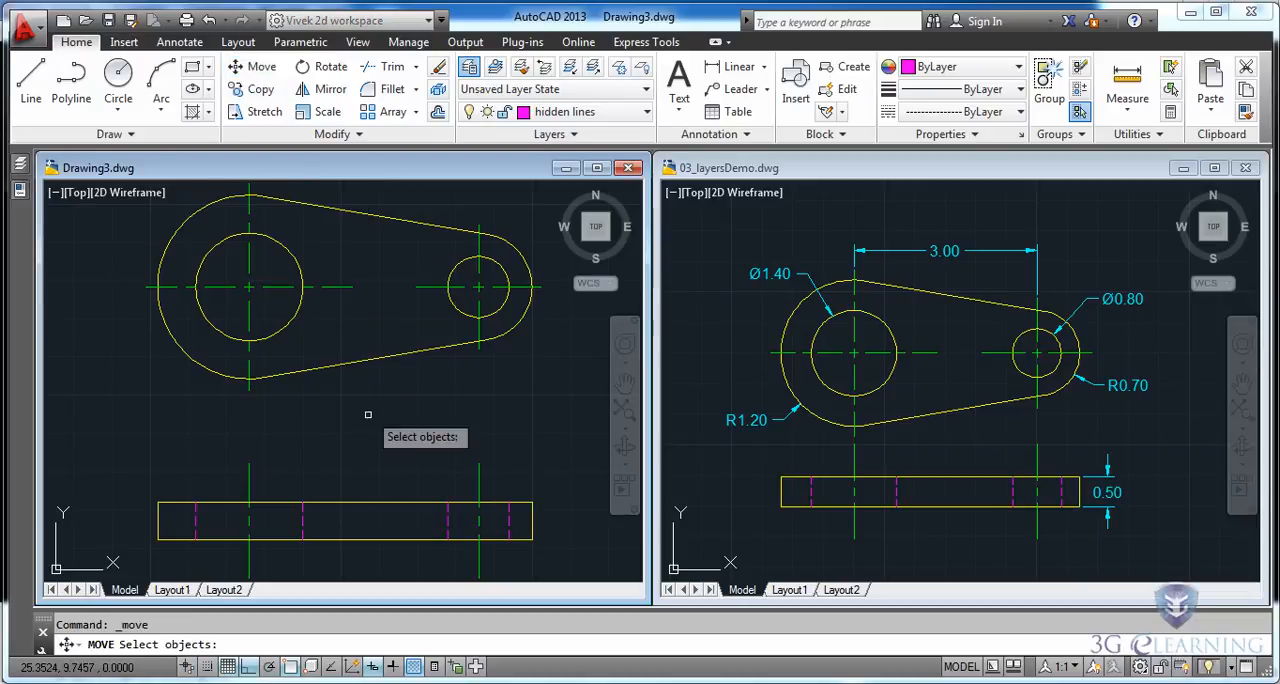
pyautogui.click(129, 430)
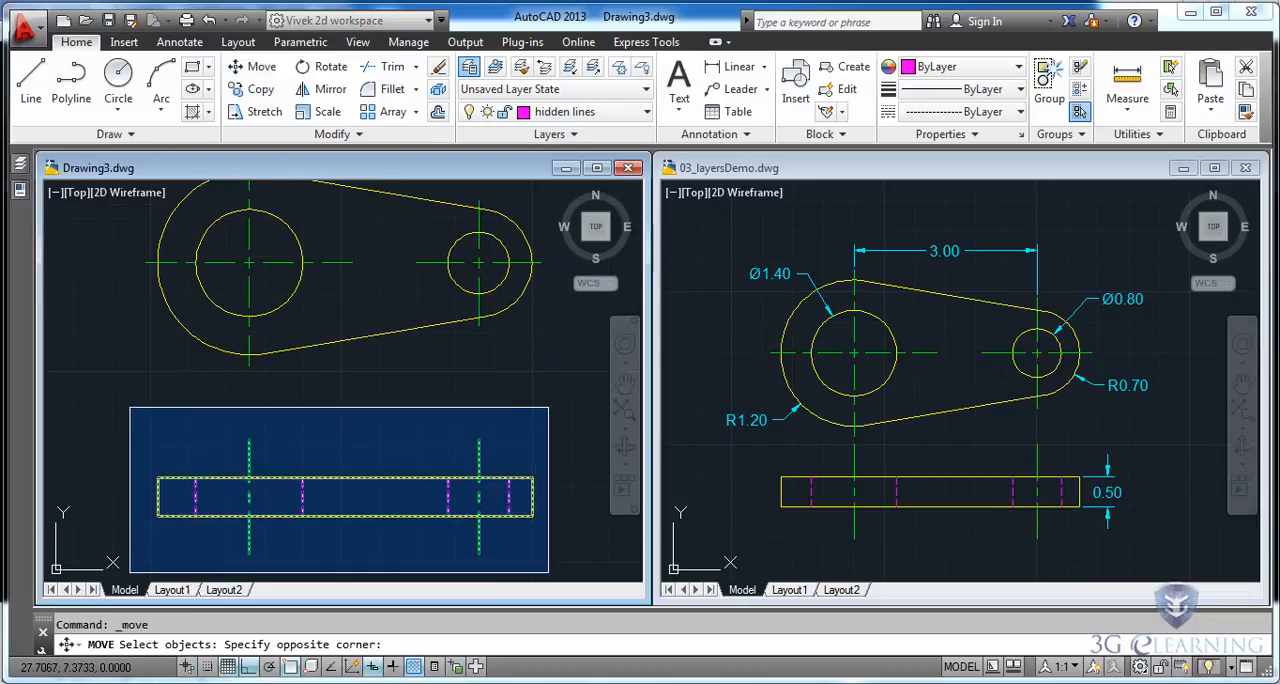
pyautogui.click(536, 576)
pyautogui.press('Return')
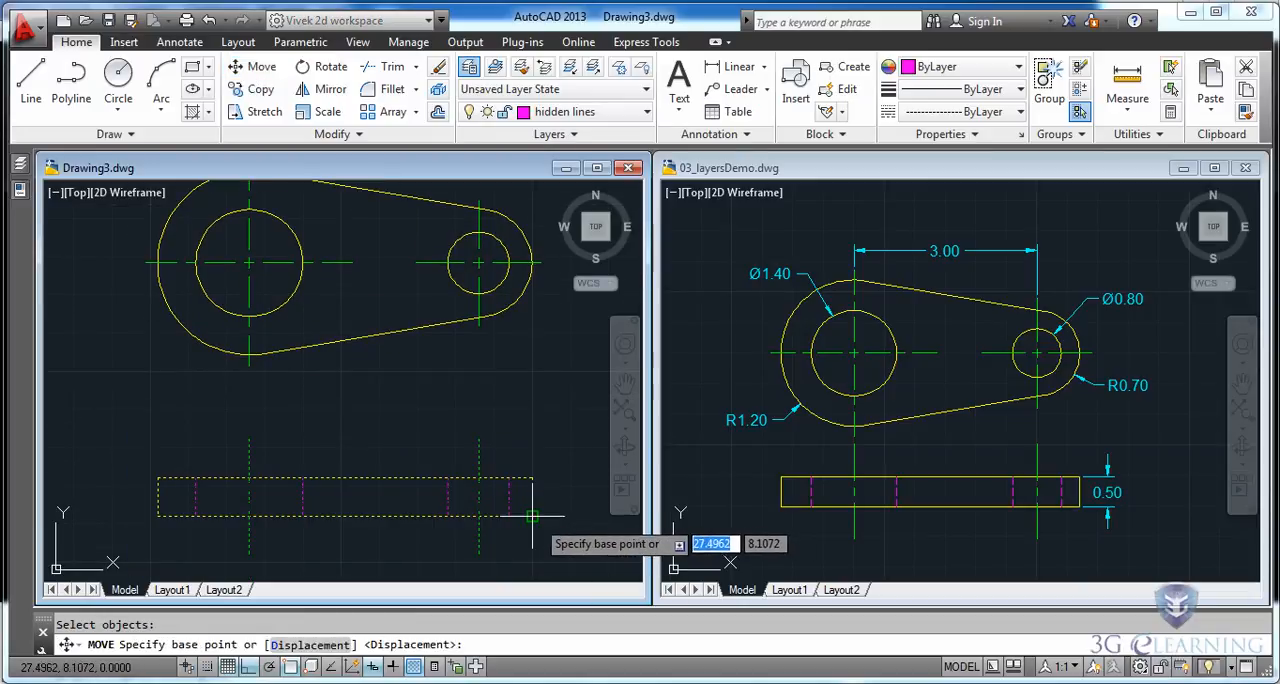
pyautogui.click(532, 517)
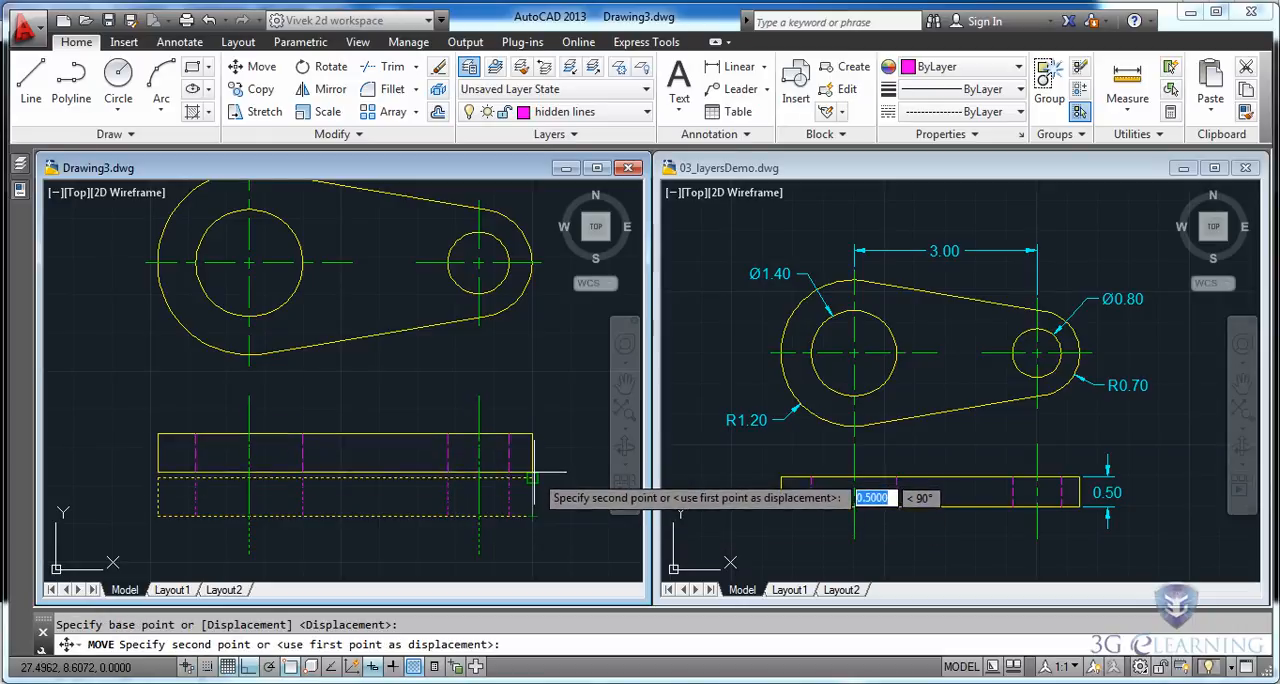
pyautogui.click(535, 462)
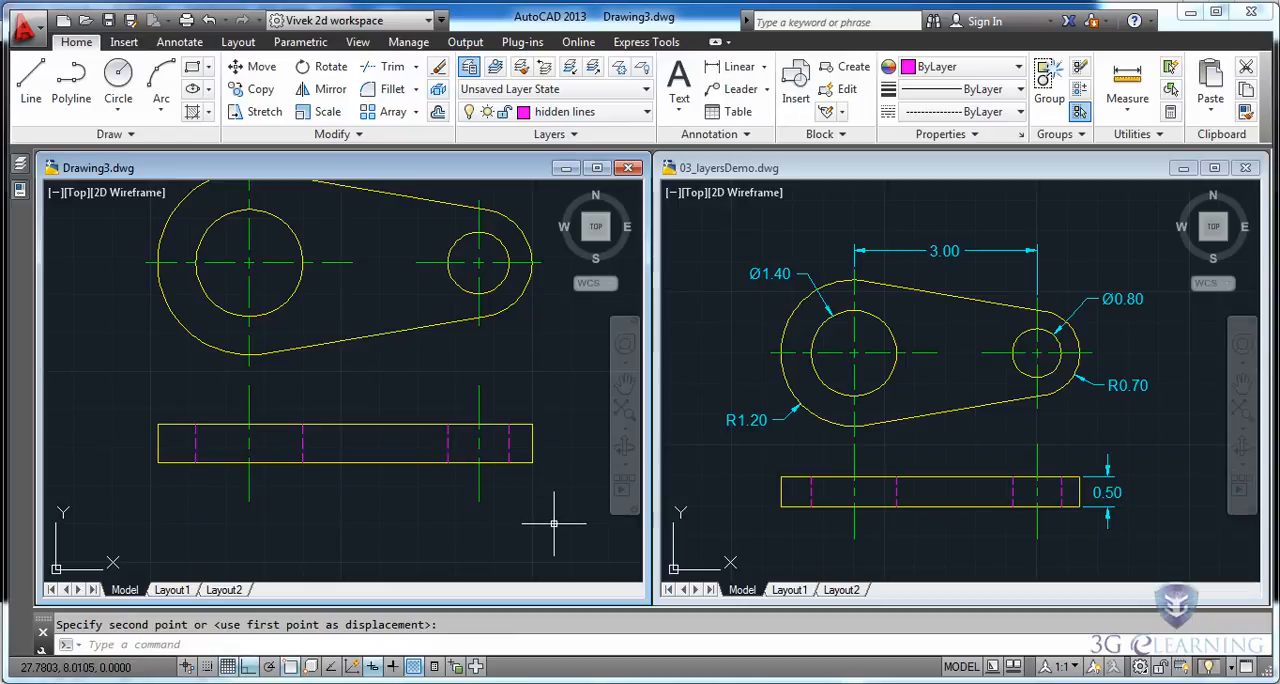
pyautogui.moveTo(539, 349); pyautogui.dragTo(519, 408, button='middle')
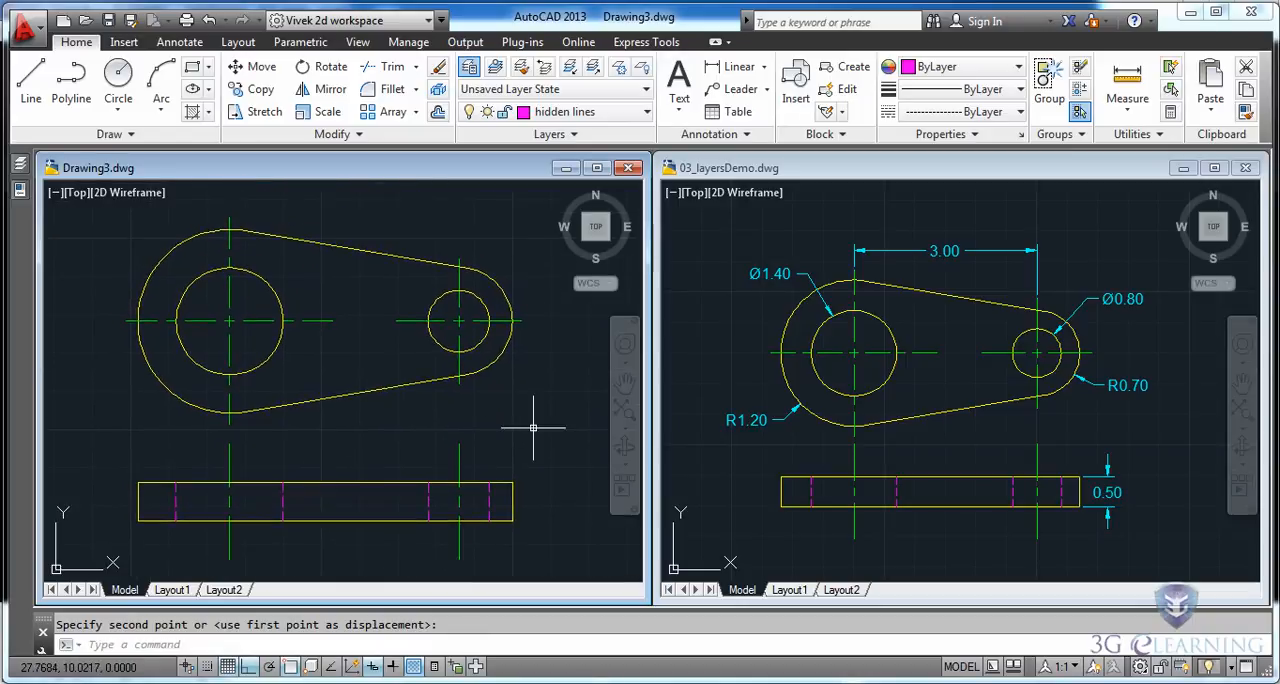